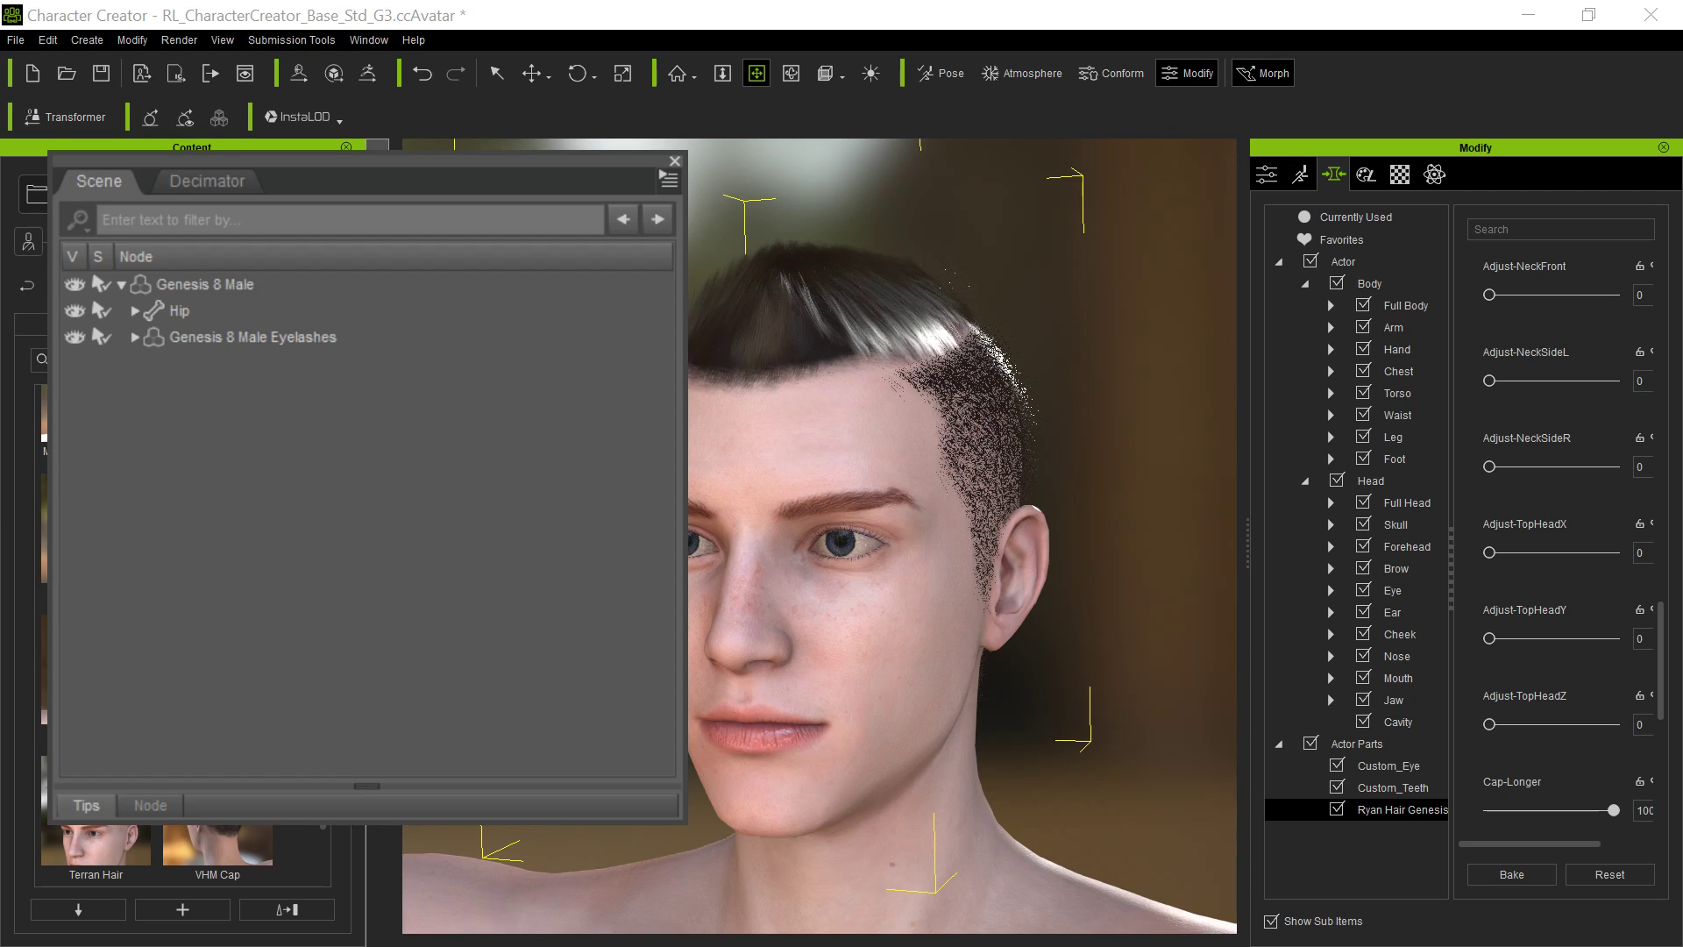
# Dock the floating Scene panel into DAZ Studio's main window and maximize it
pyautogui.click(490, 181)
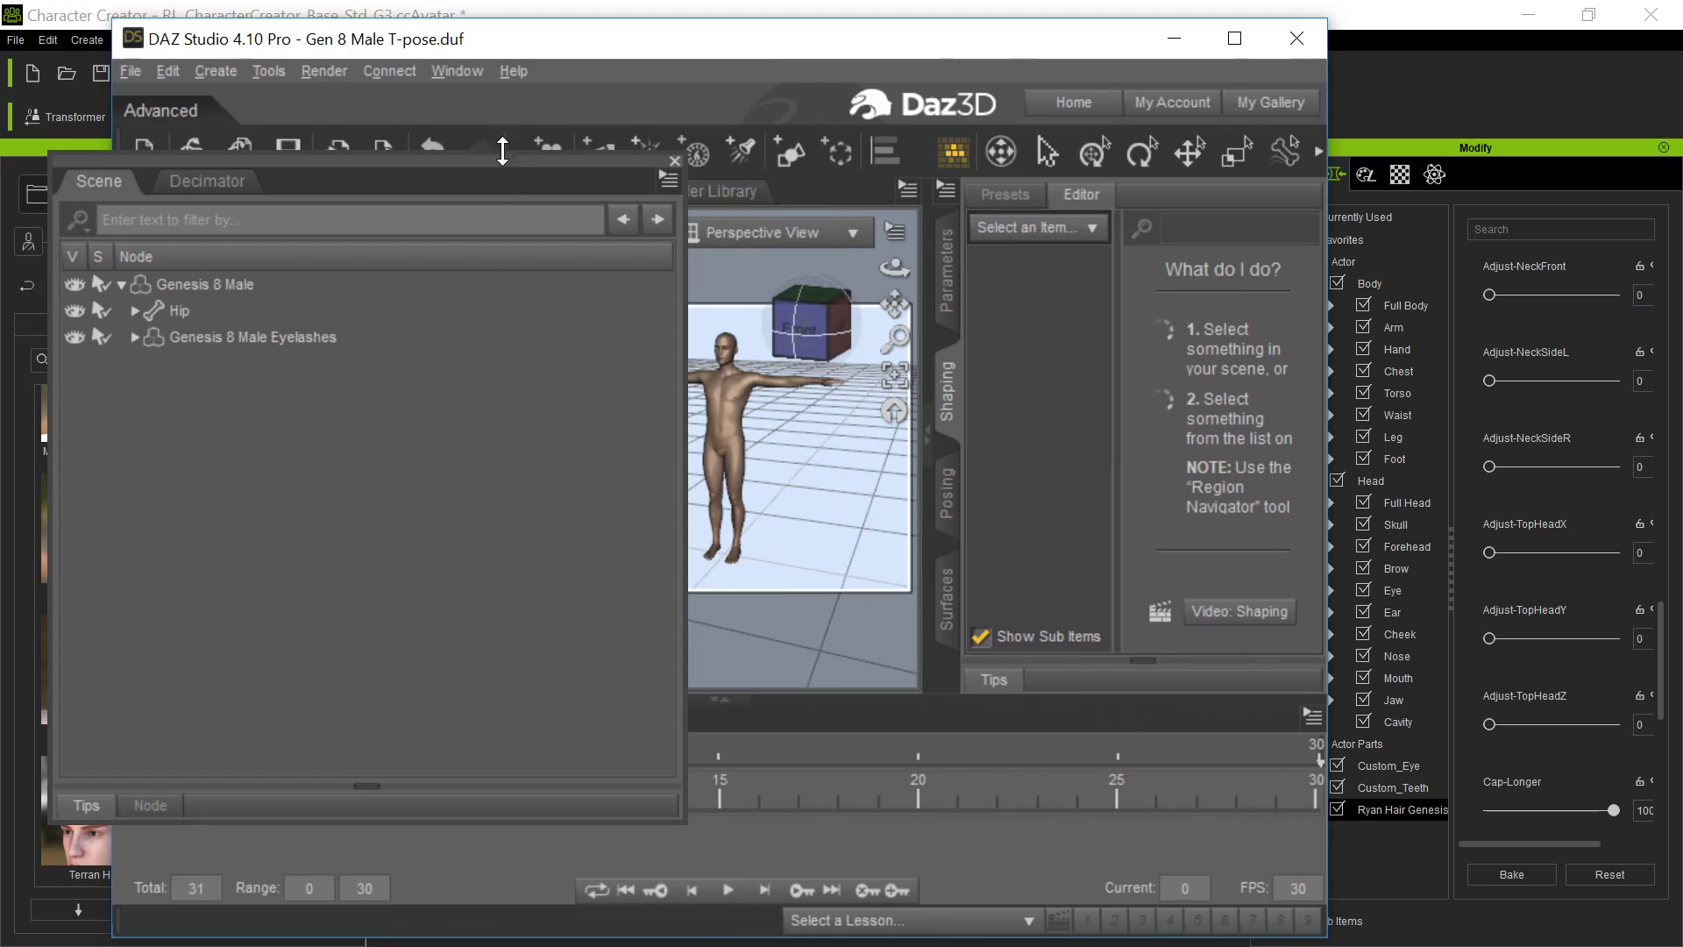
pyautogui.moveTo(492, 165); pyautogui.dragTo(179, 167)
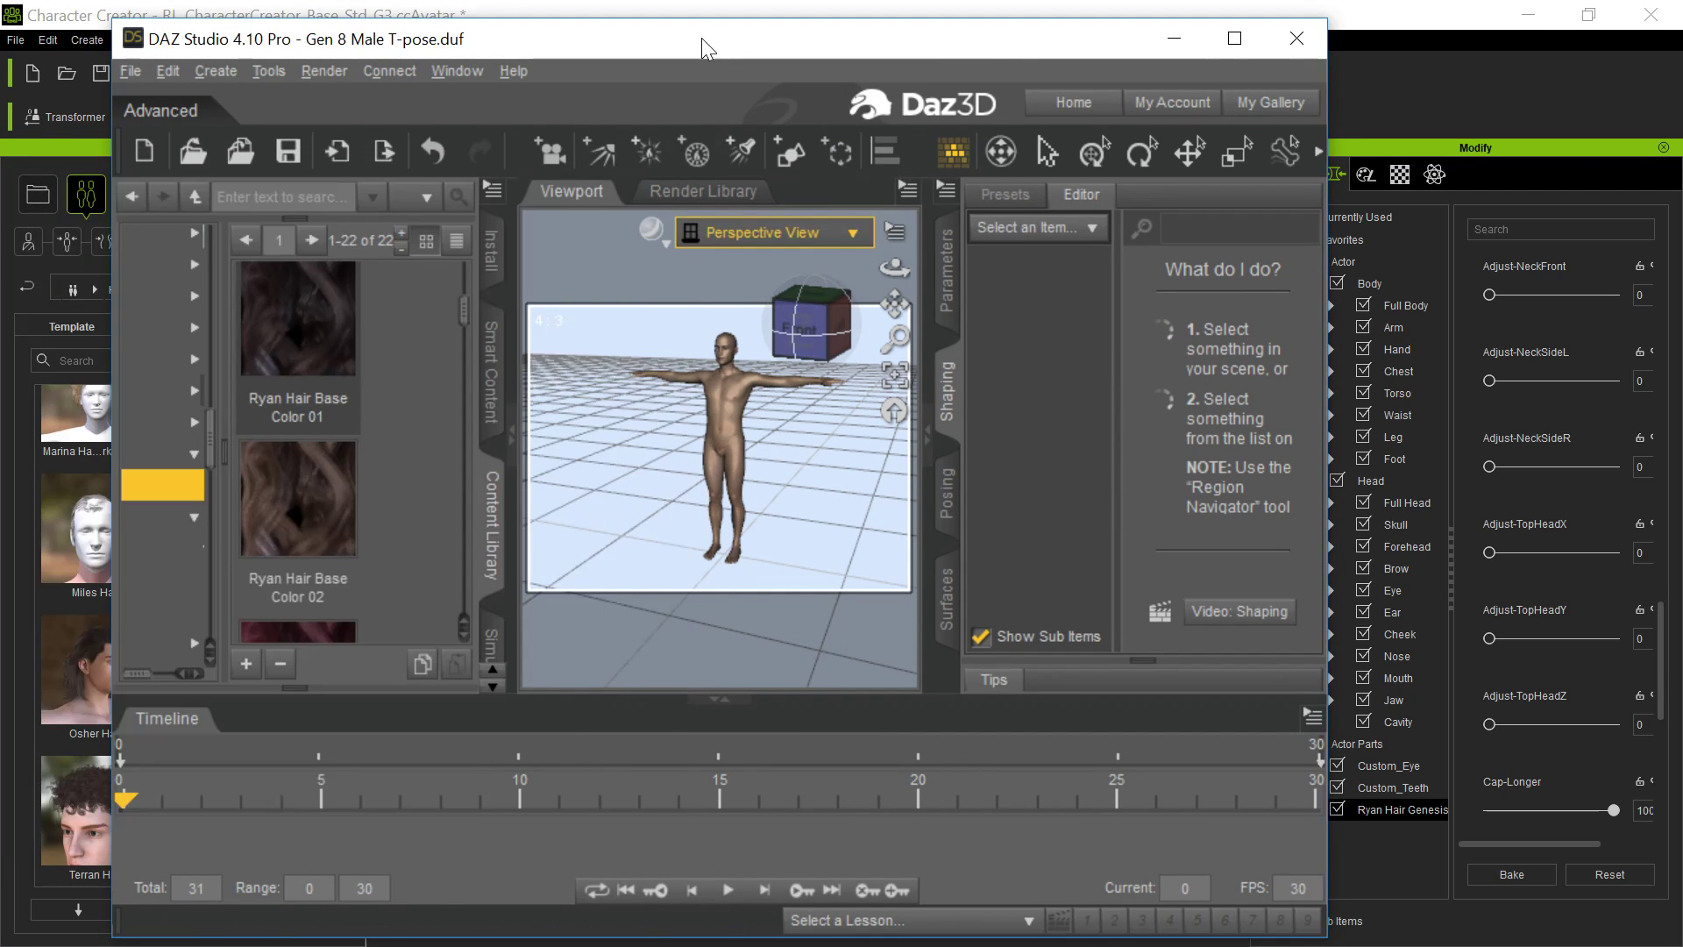
pyautogui.click(1234, 37)
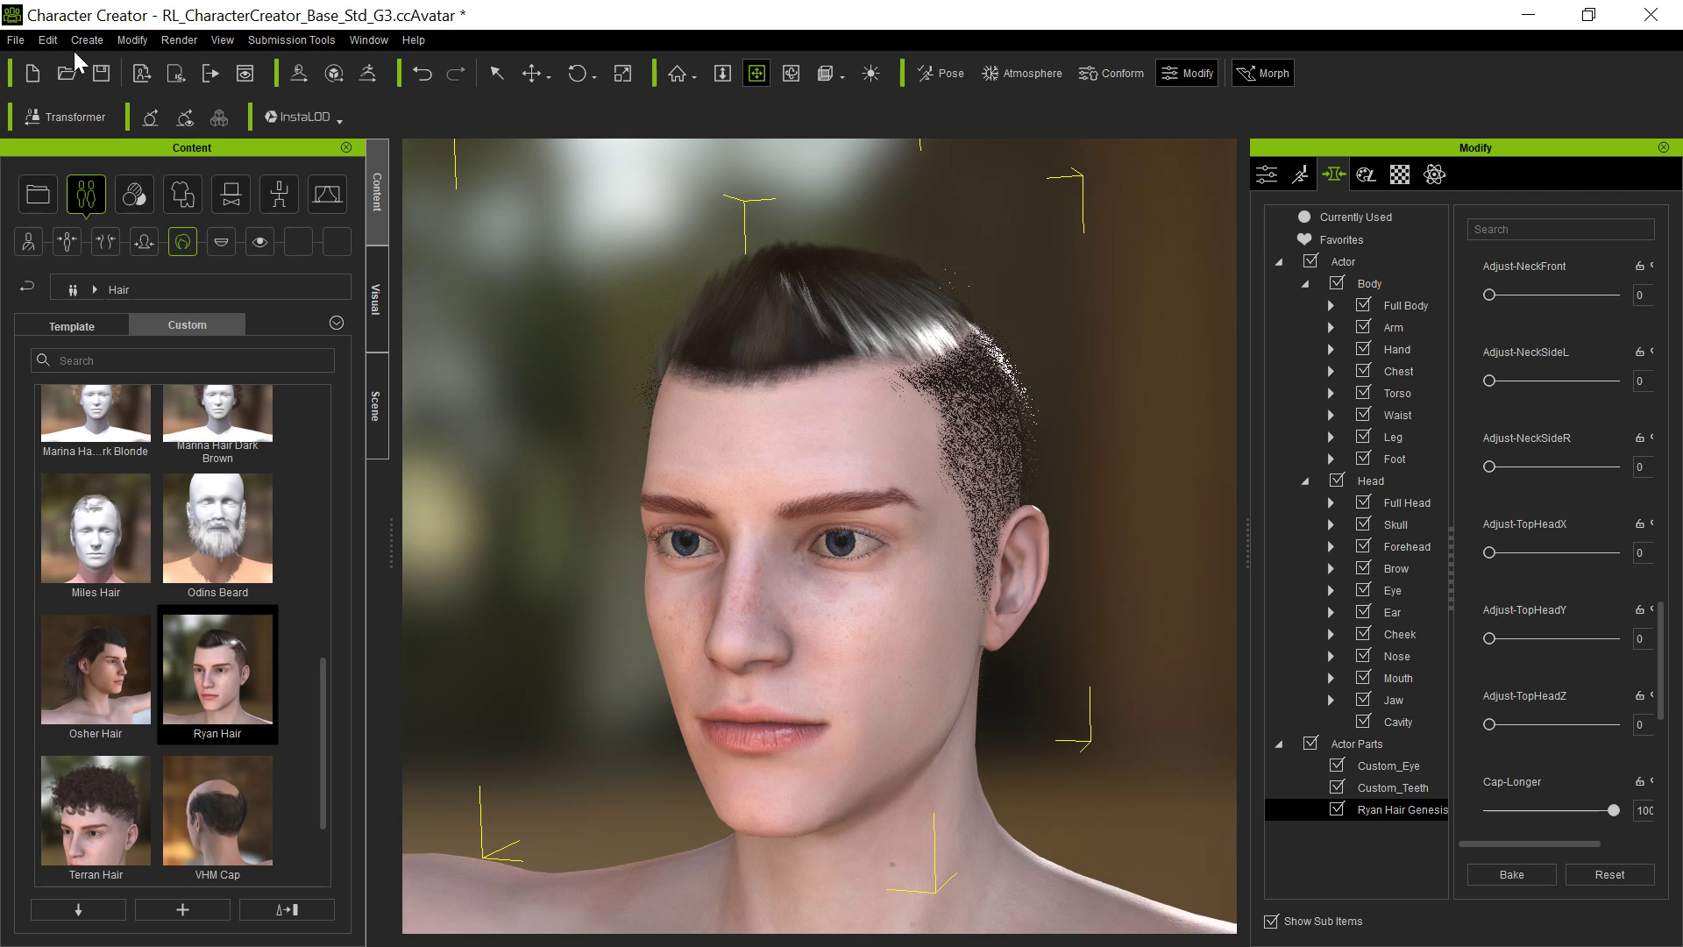
# Start a new morph slider and browse for a source morph file, then cancel
pyautogui.click(82, 48)
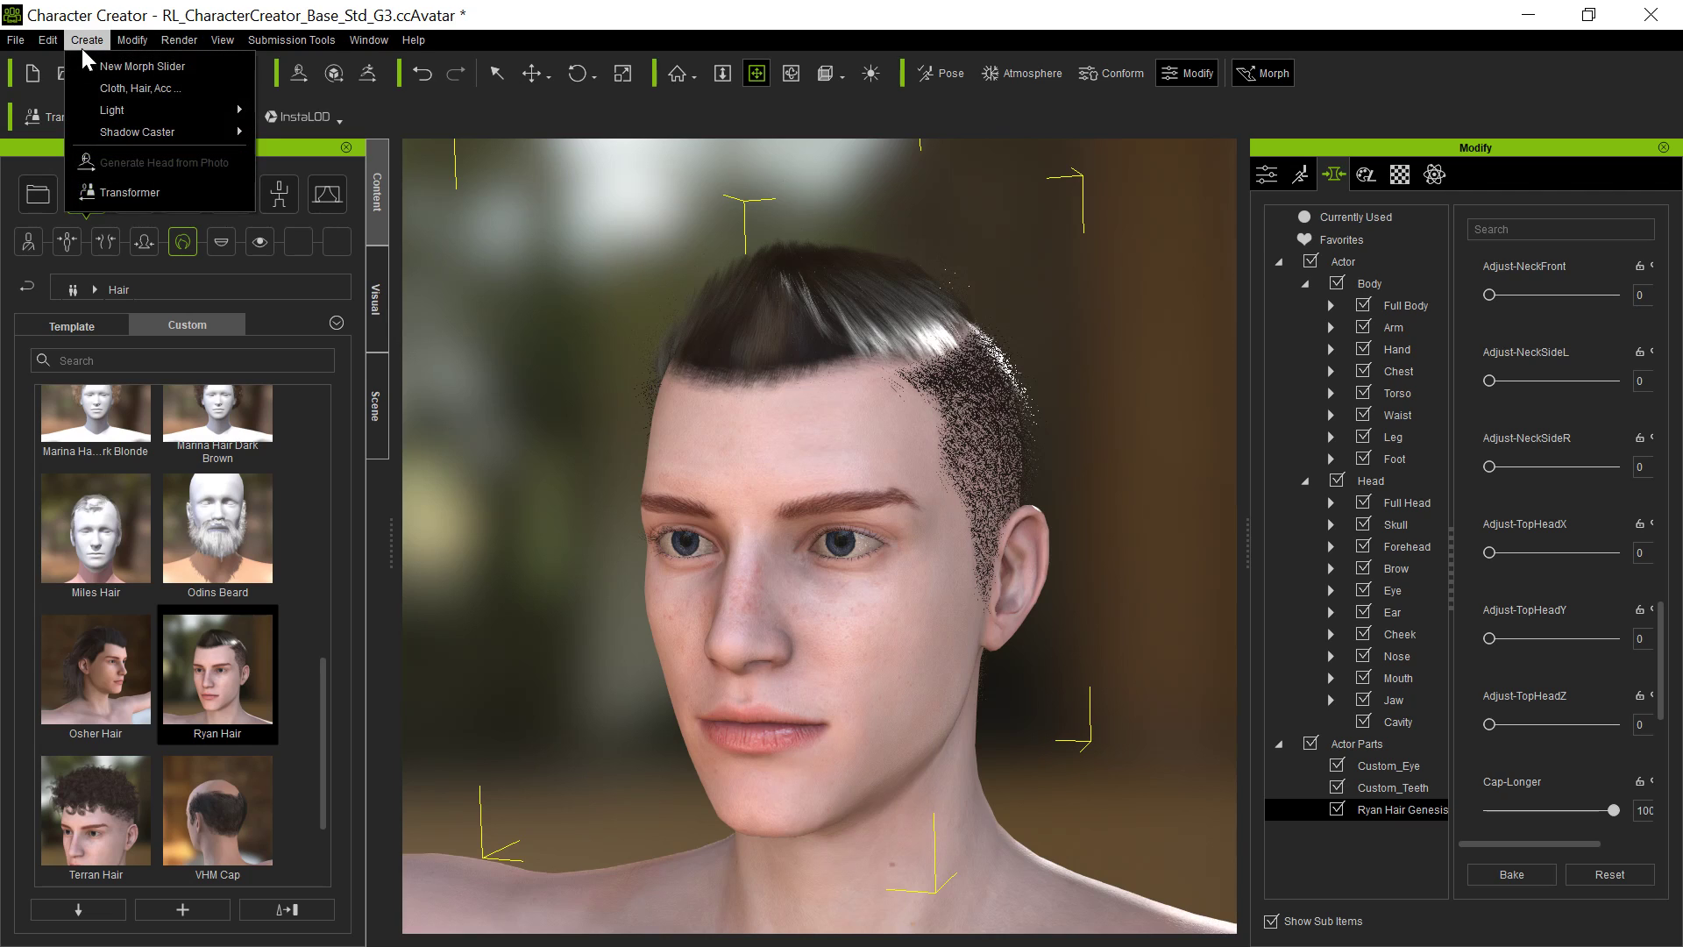
pyautogui.click(131, 67)
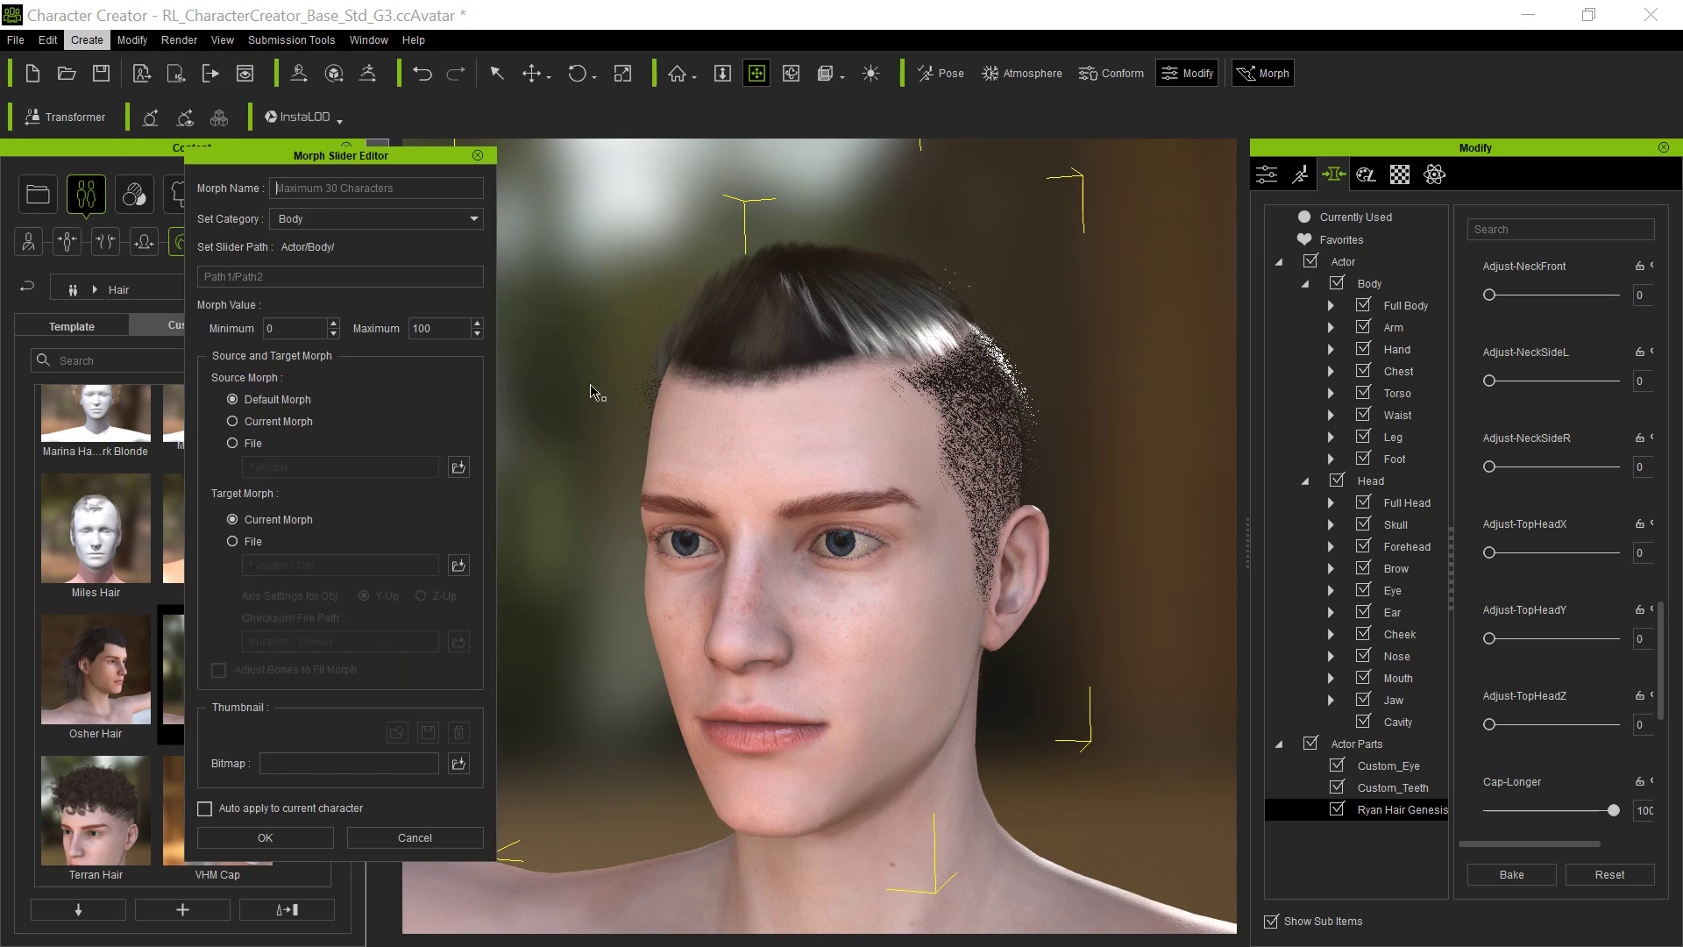
pyautogui.click(459, 467)
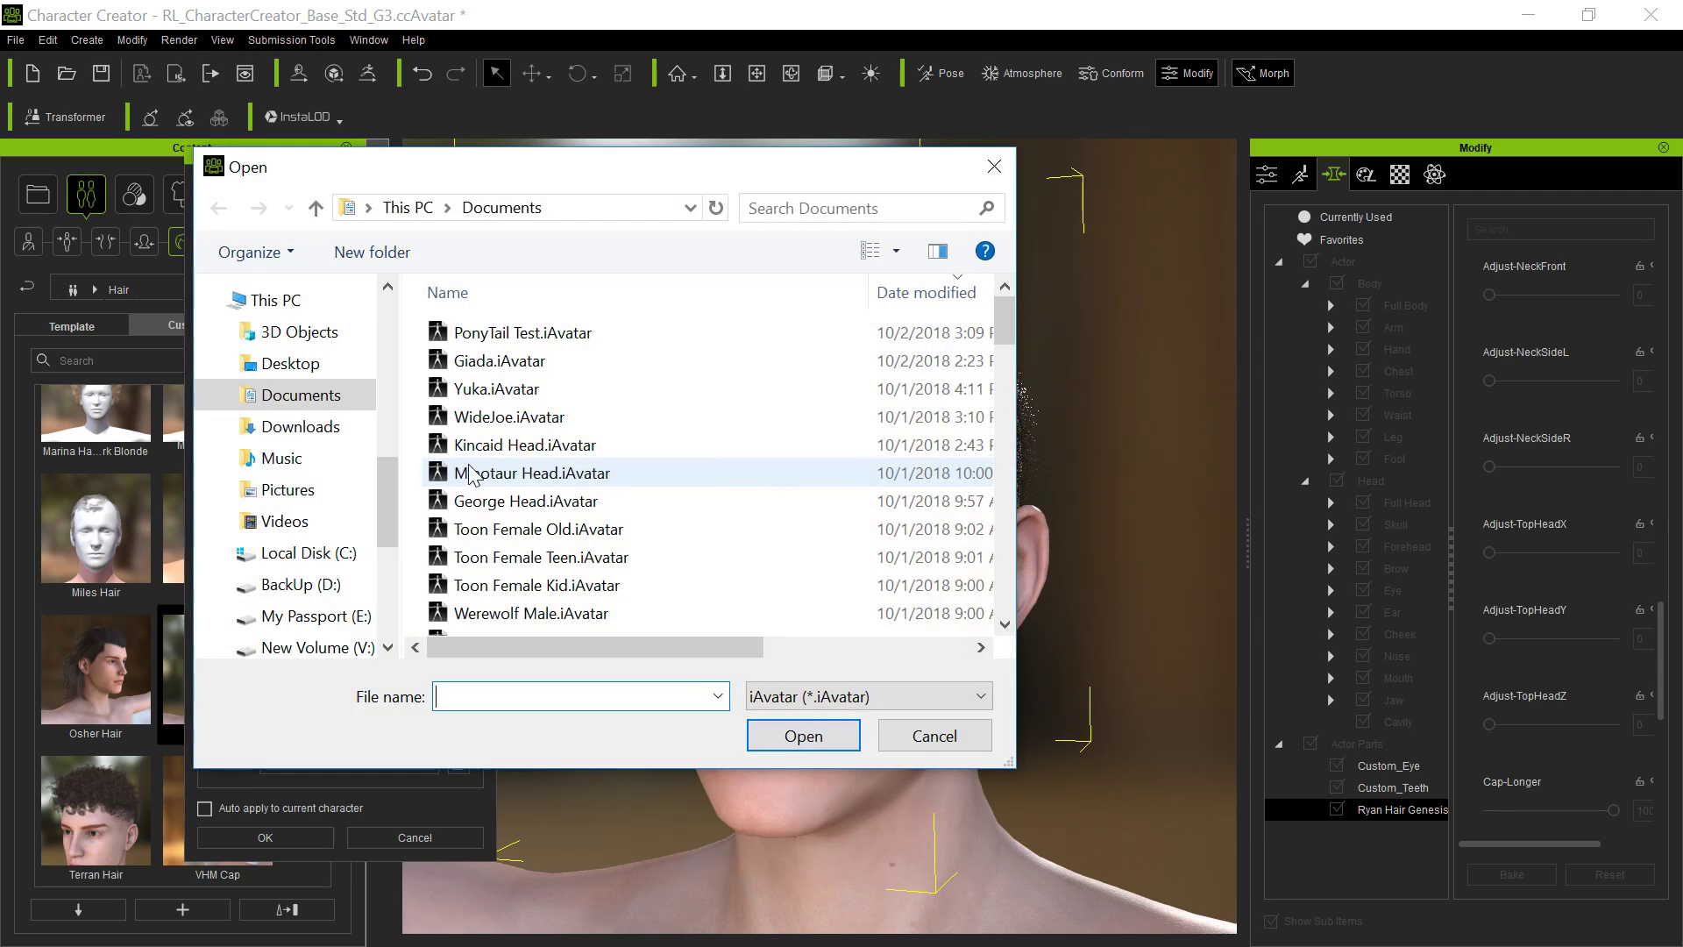
pyautogui.scroll(-2, 723, 492)
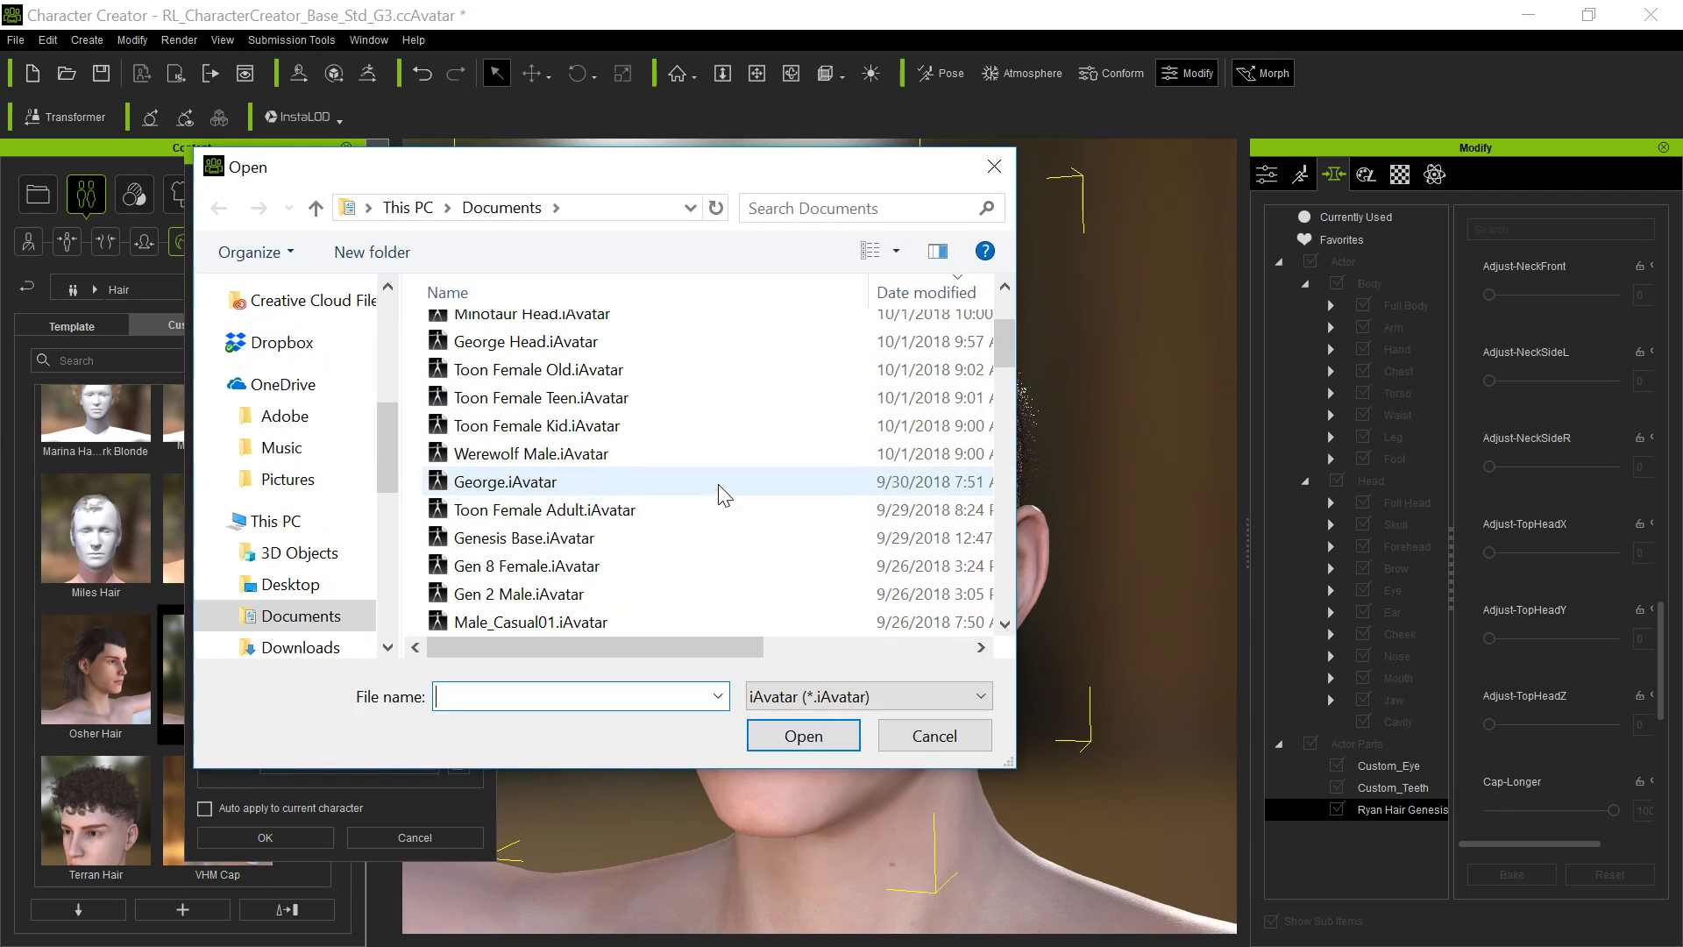
pyautogui.scroll(-1, 628, 535)
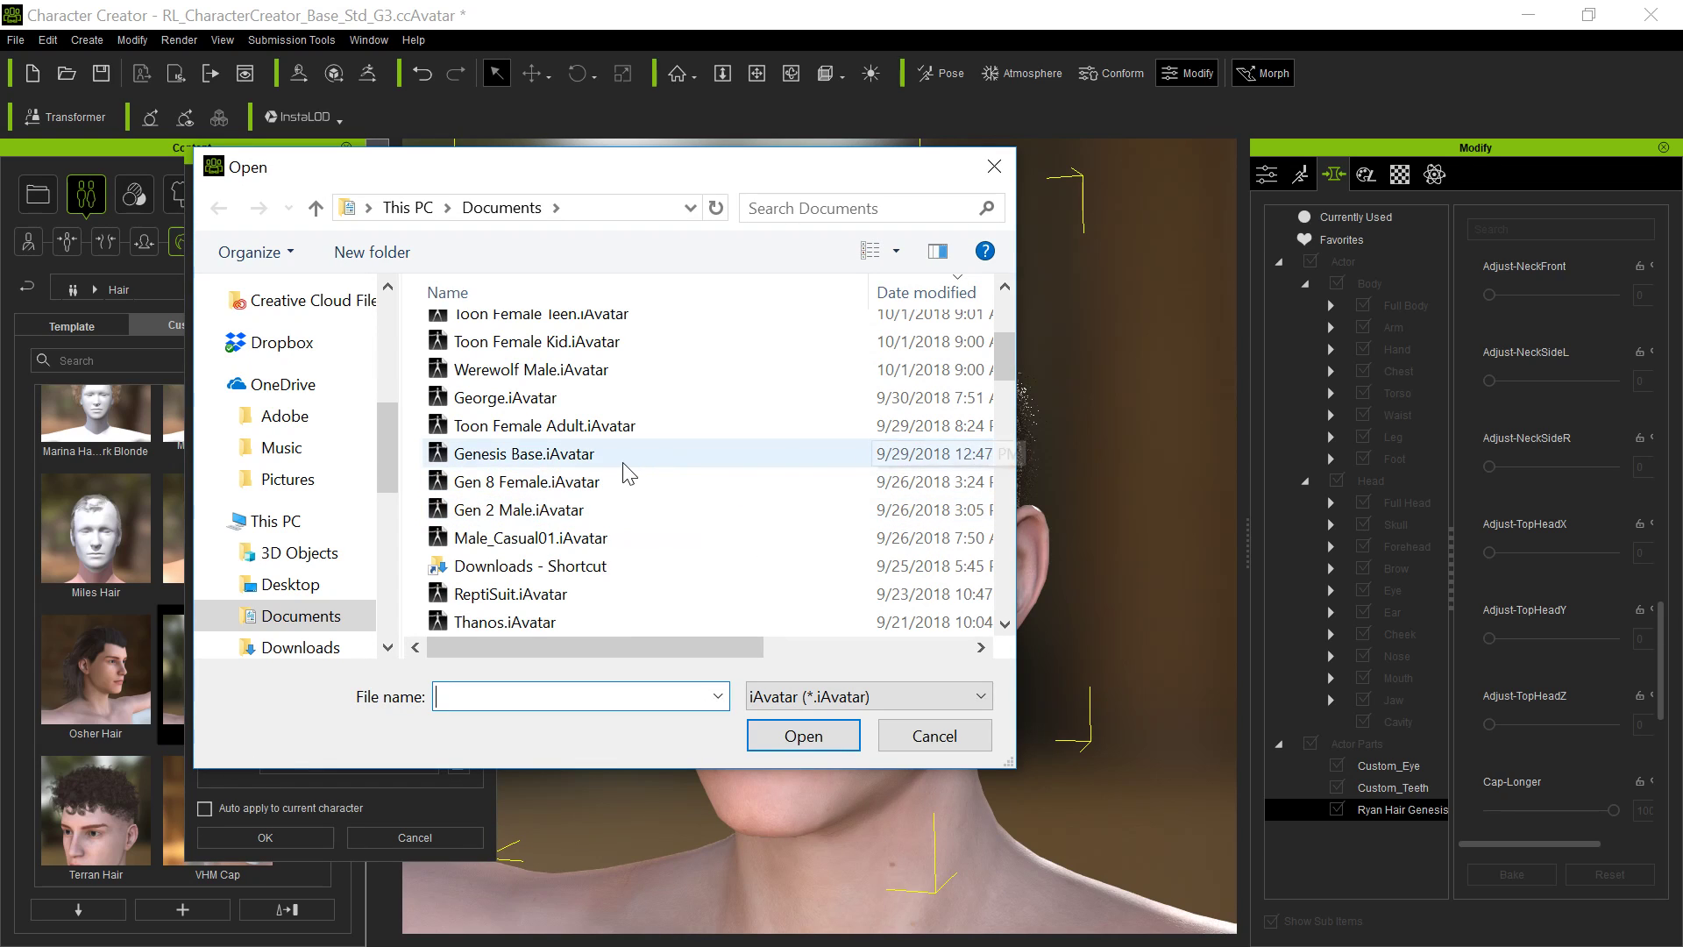
pyautogui.scroll(-2, 619, 470)
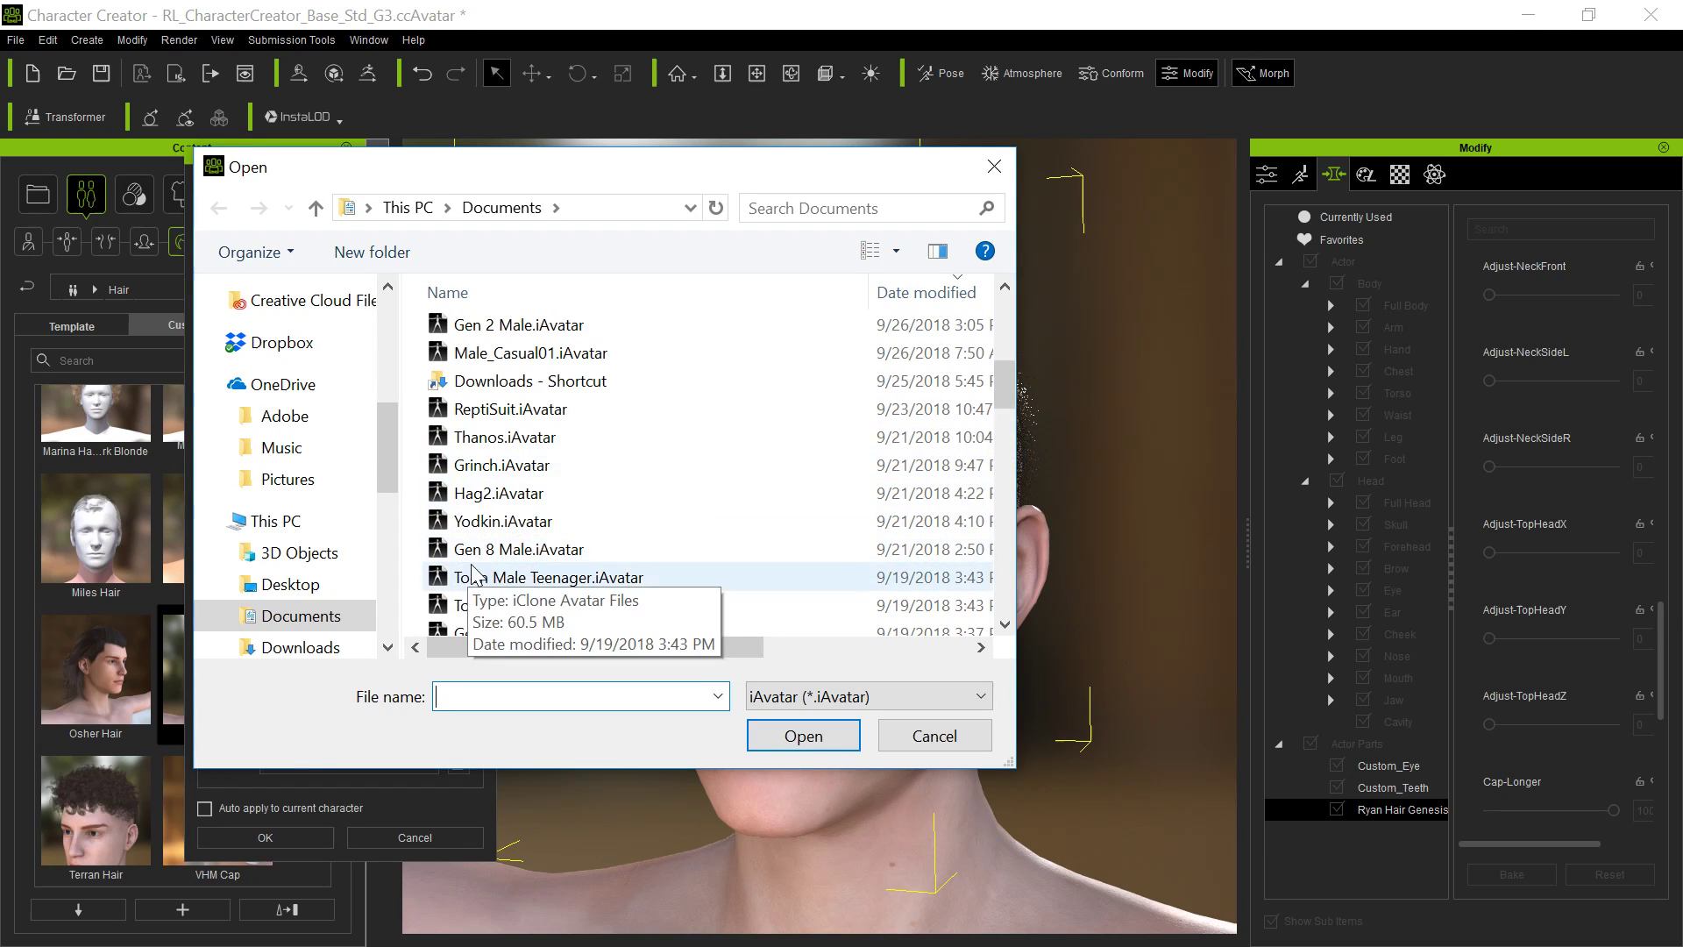
pyautogui.click(907, 736)
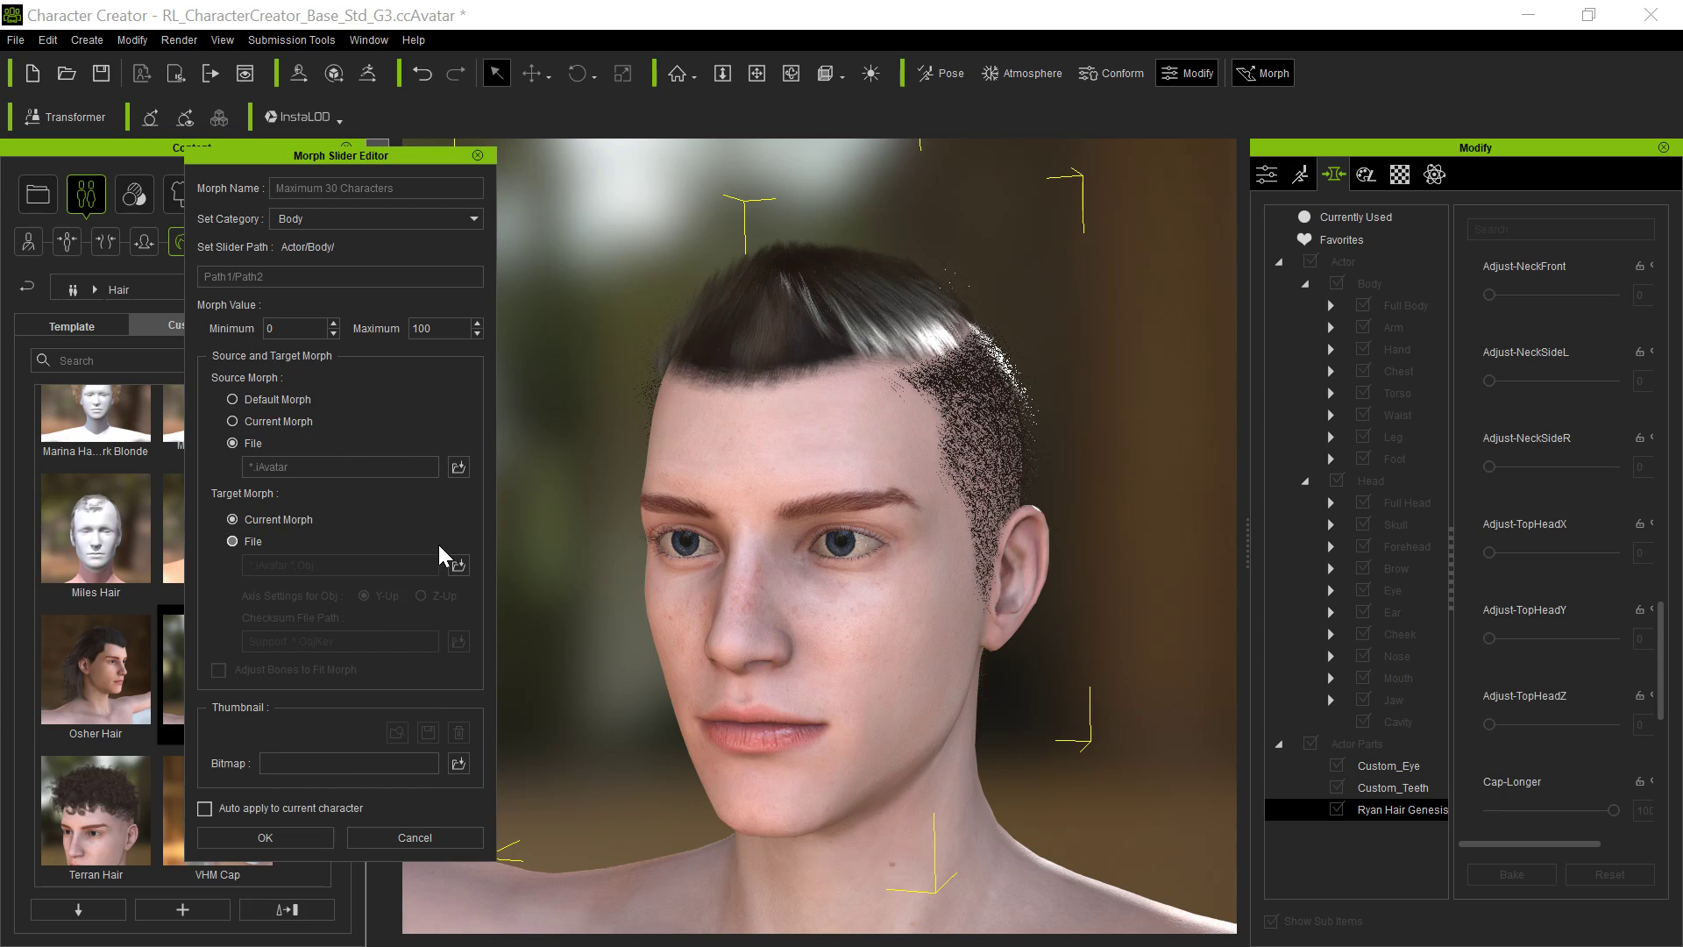
# Browse again for the source morph file and cancel the Open dialog
pyautogui.click(458, 467)
pyautogui.scroll(-3, 635, 454)
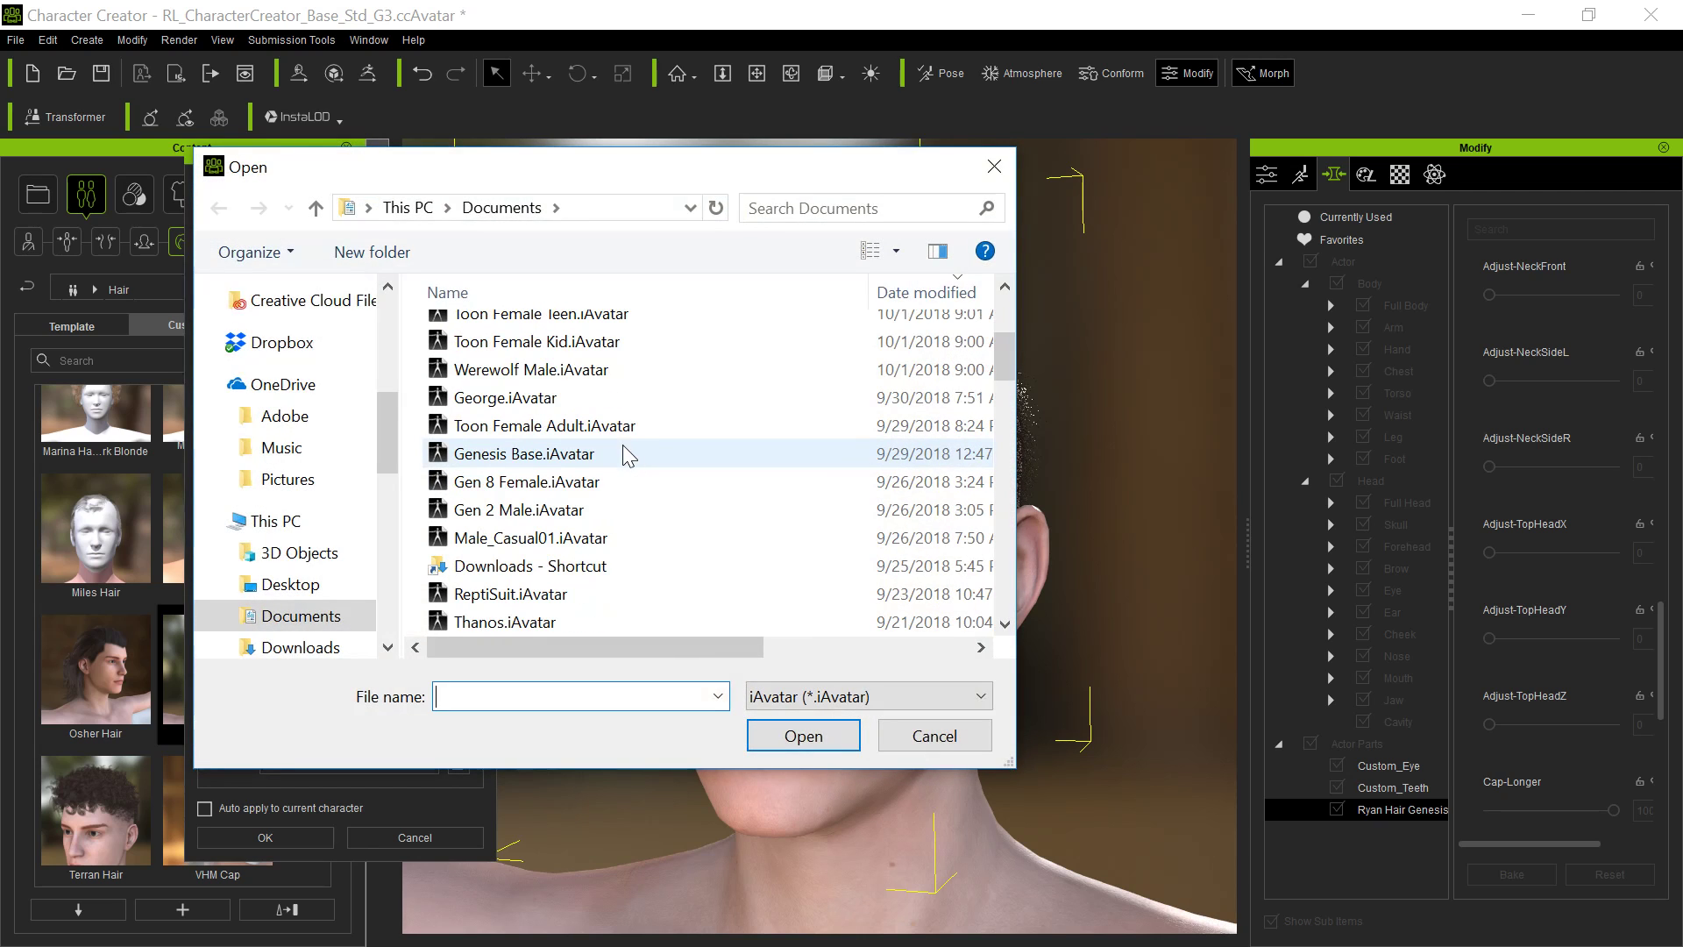
pyautogui.click(936, 736)
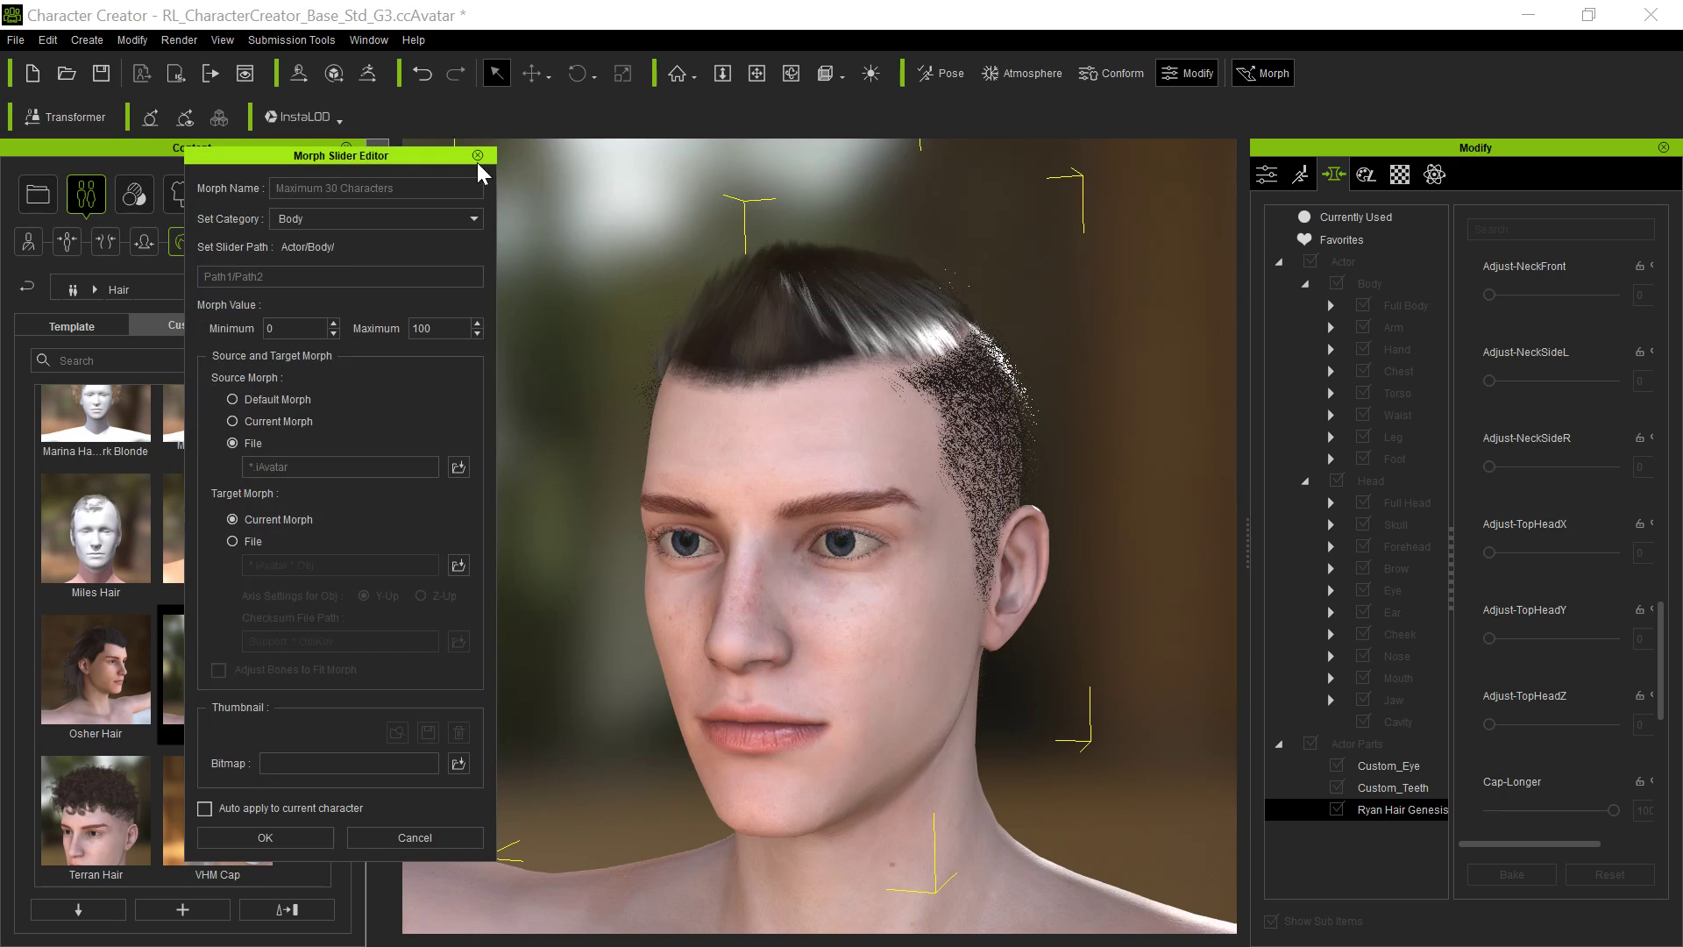
# Close the morph slider setup and select the Genesis 8 Male figure's shaping morphs
pyautogui.click(477, 156)
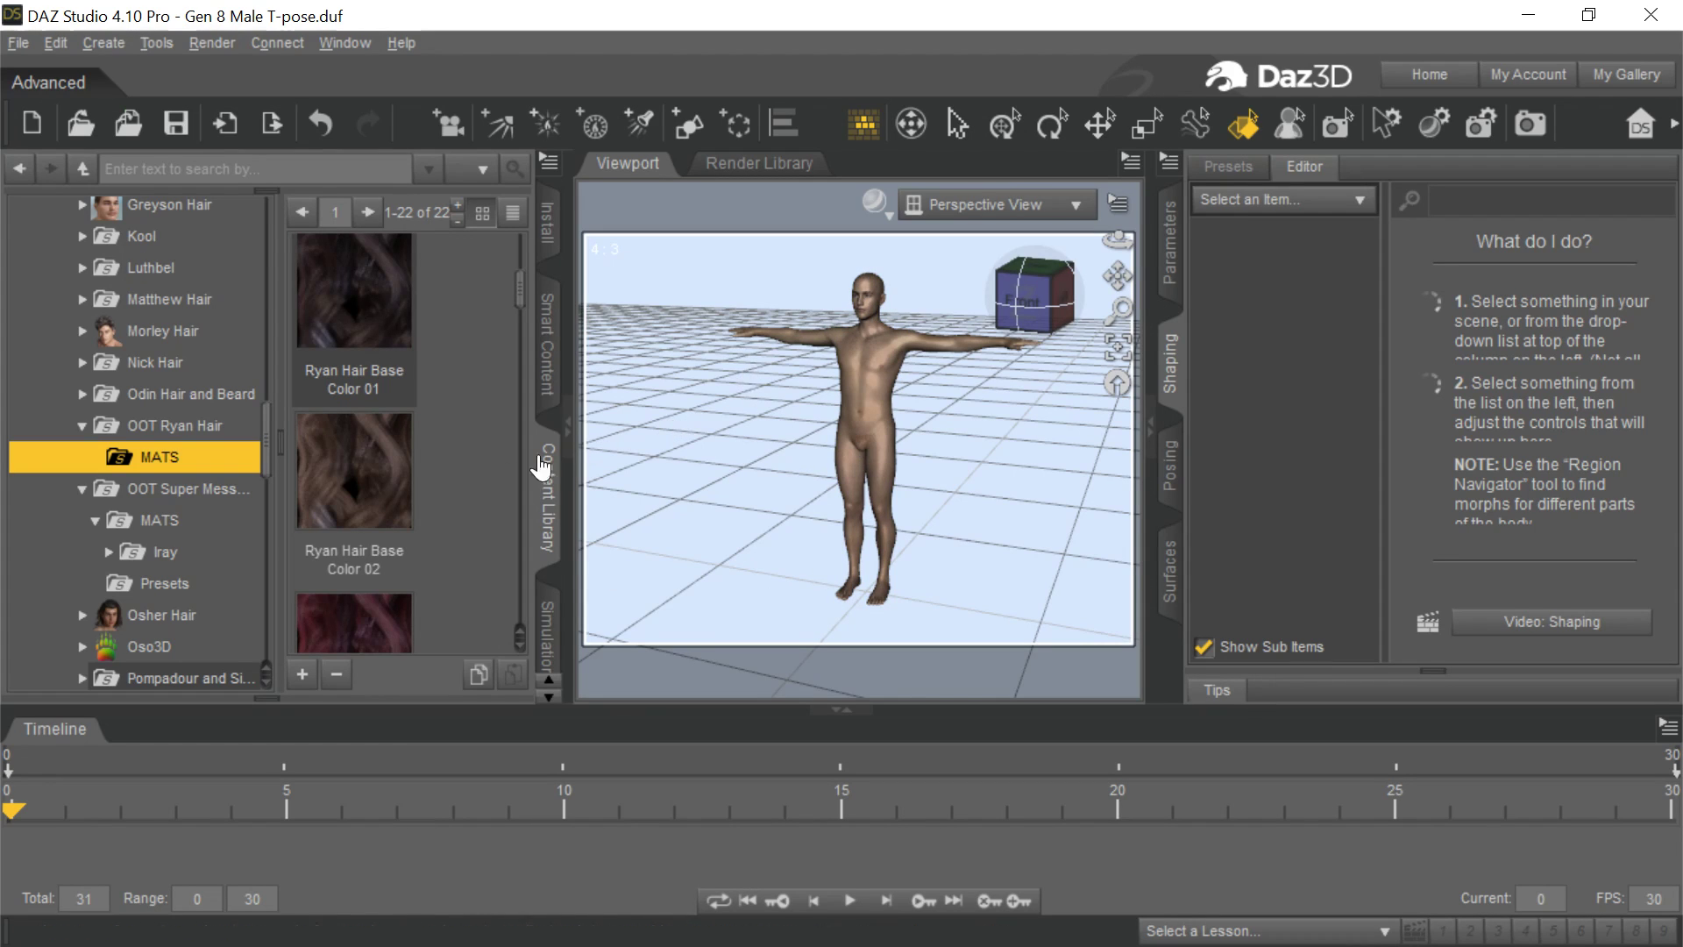
pyautogui.click(850, 390)
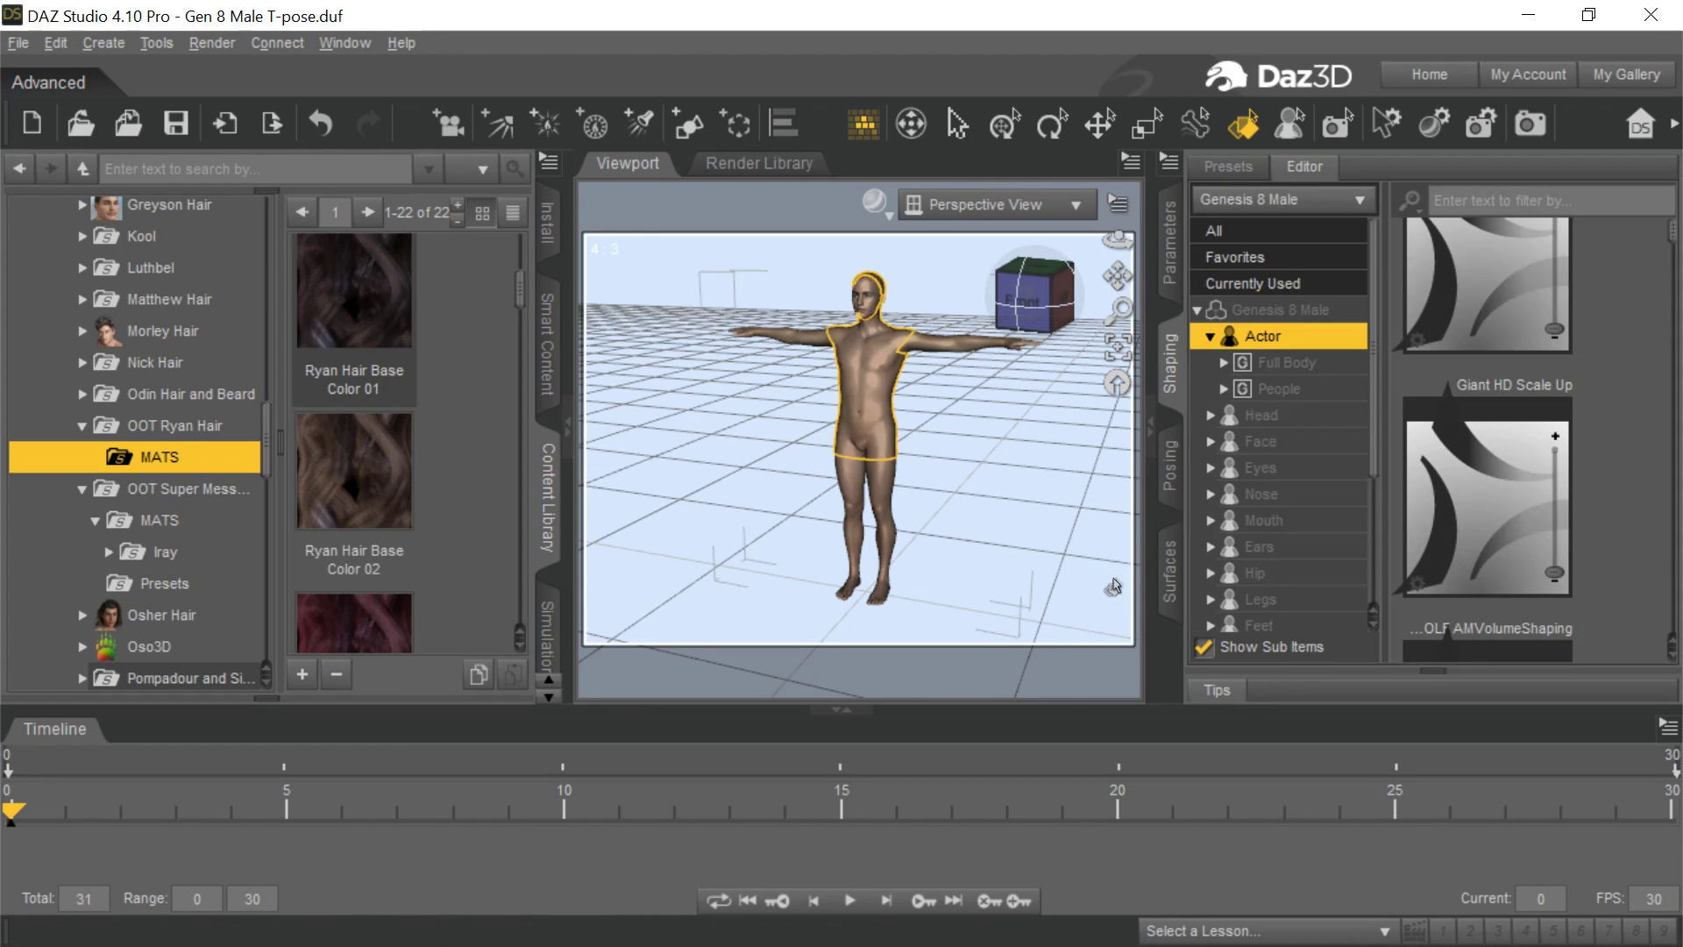
pyautogui.click(1165, 474)
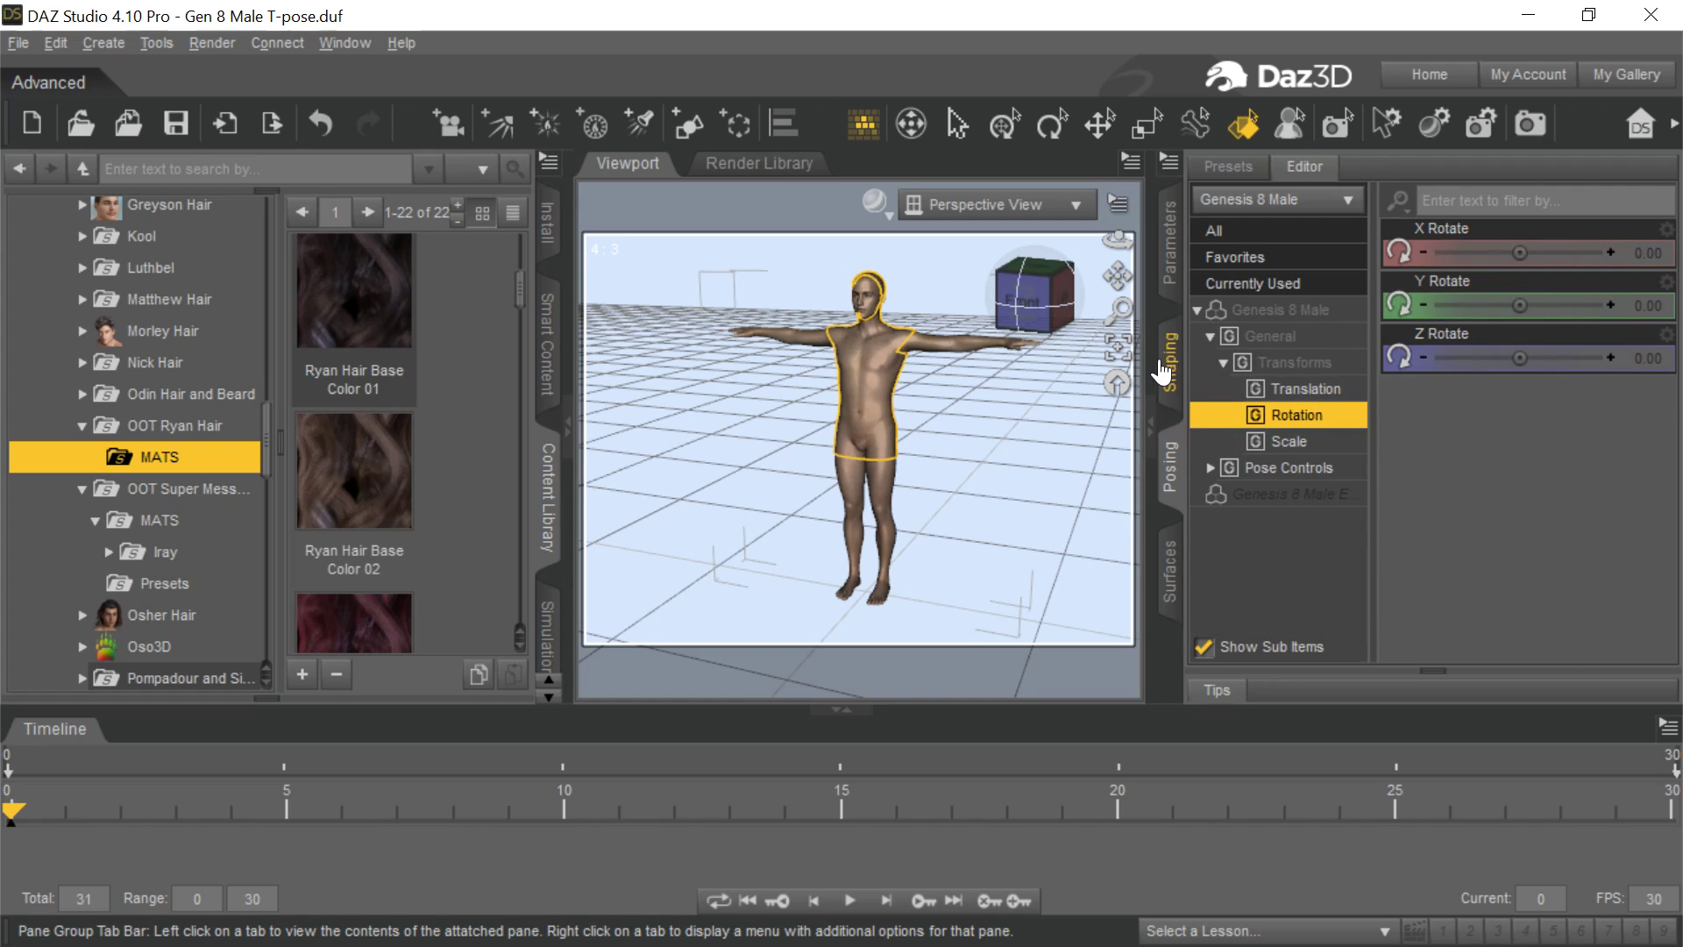
pyautogui.click(1168, 364)
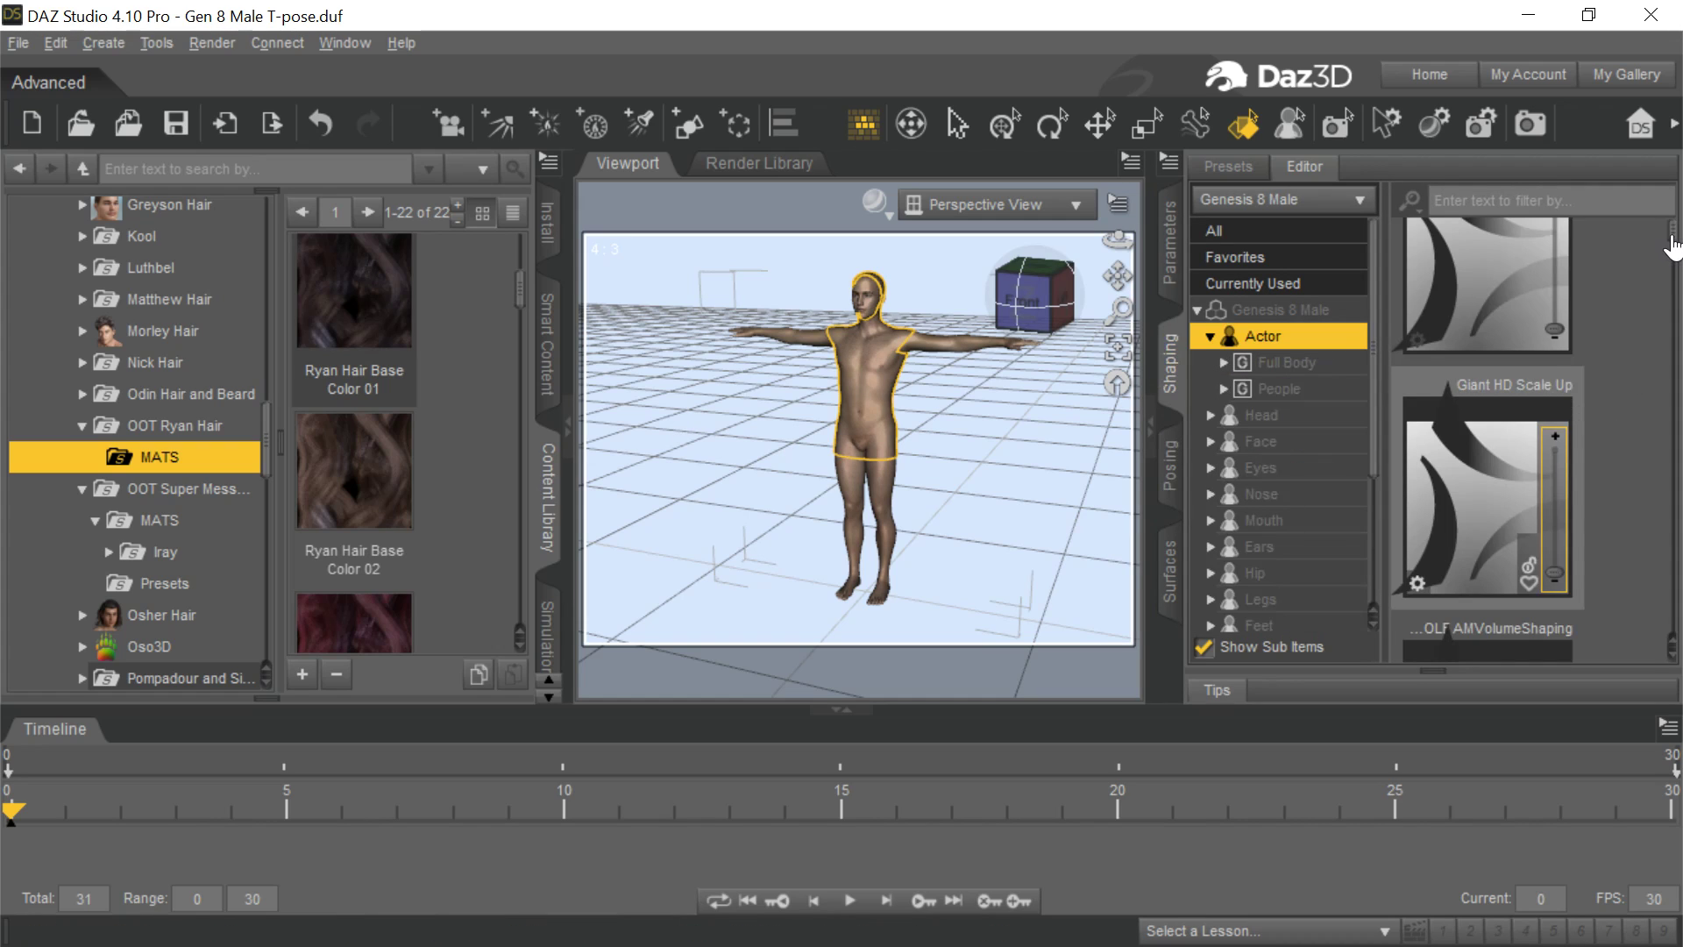
# Scroll to the Gades morph, set it to 100%, and recentre the heavy figure
pyautogui.moveTo(1672, 245); pyautogui.dragTo(1674, 650)
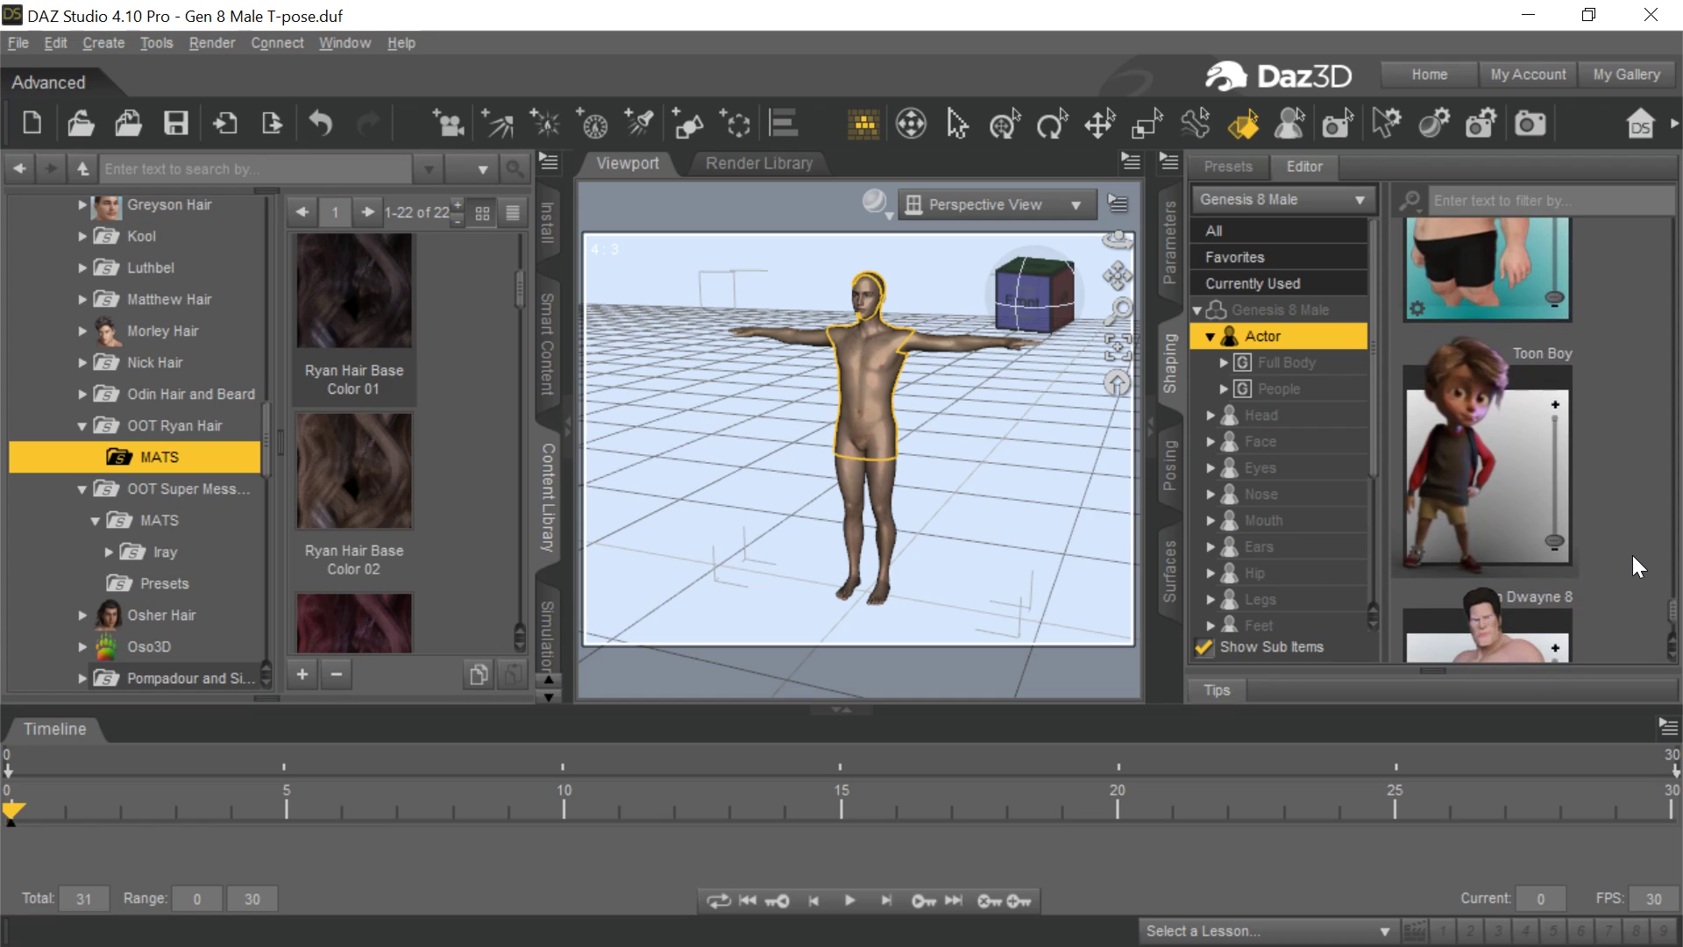
pyautogui.moveTo(1671, 625); pyautogui.dragTo(1673, 617)
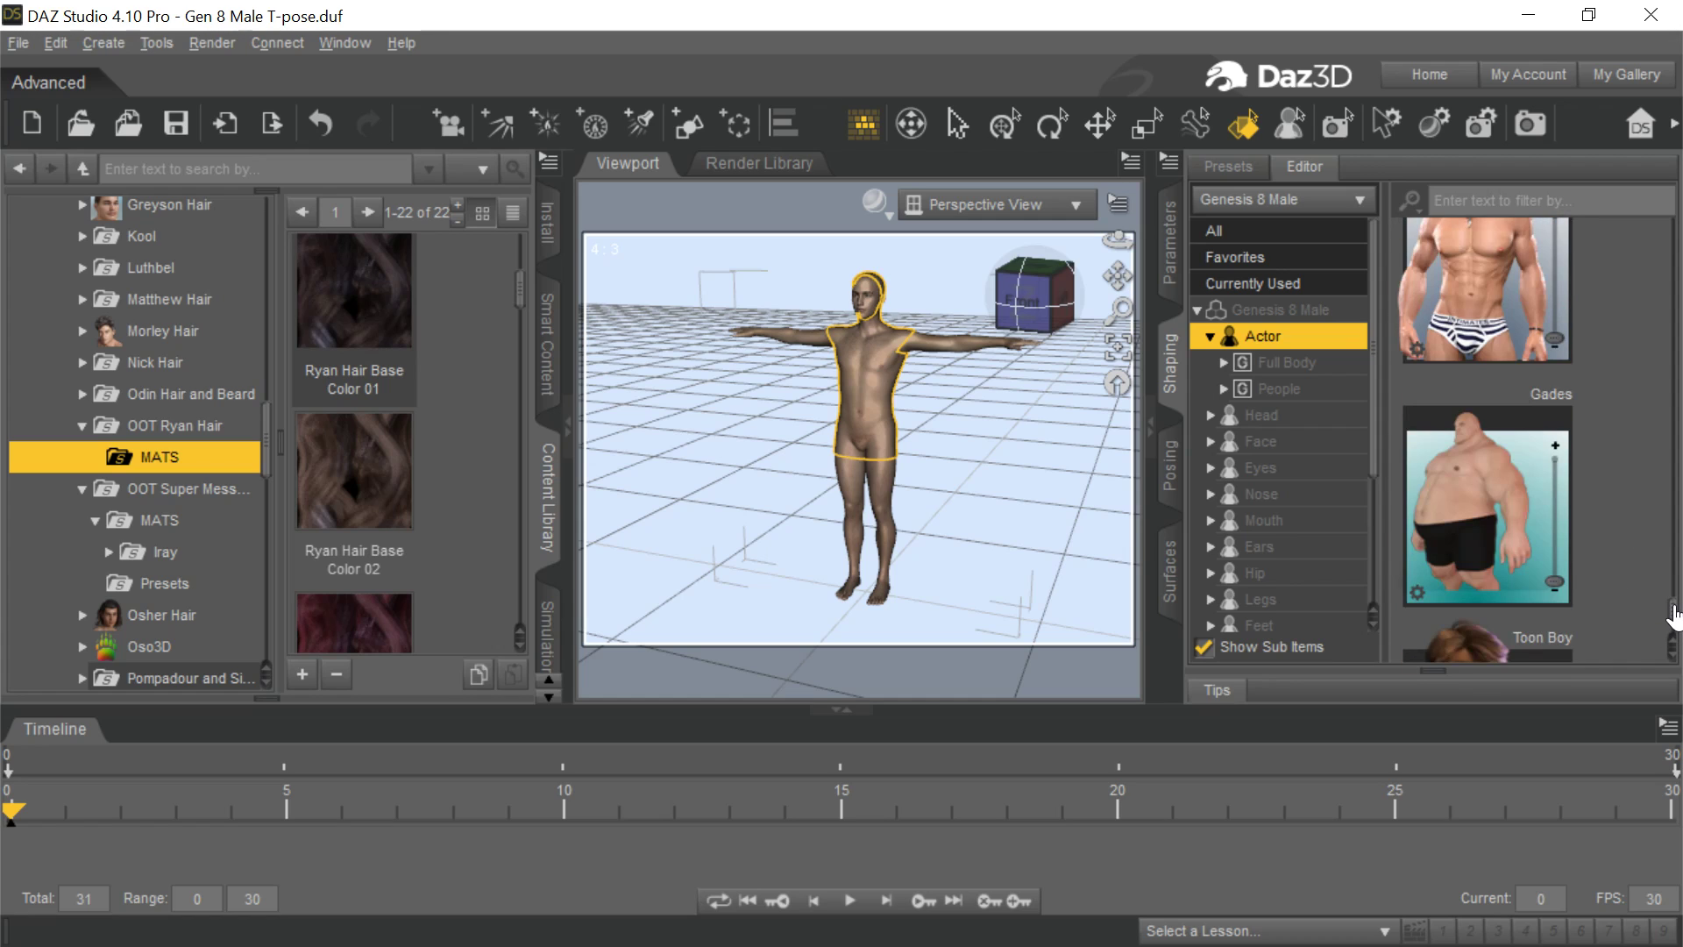
pyautogui.scroll(1, 1579, 596)
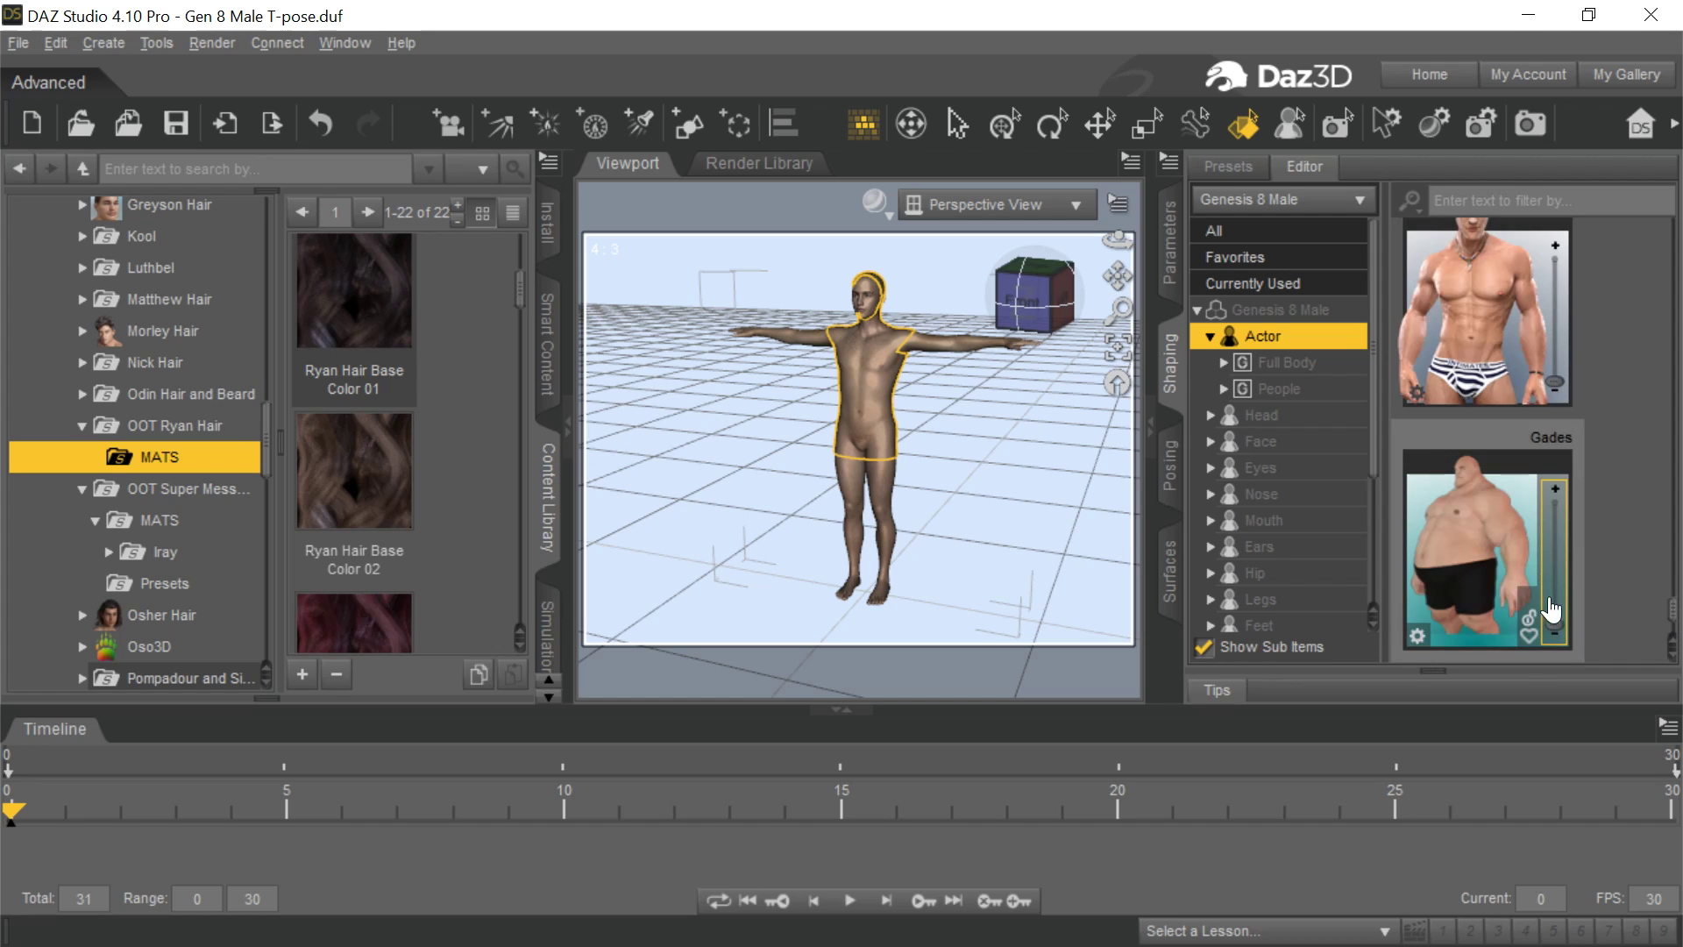
pyautogui.moveTo(1554, 620); pyautogui.dragTo(1554, 443)
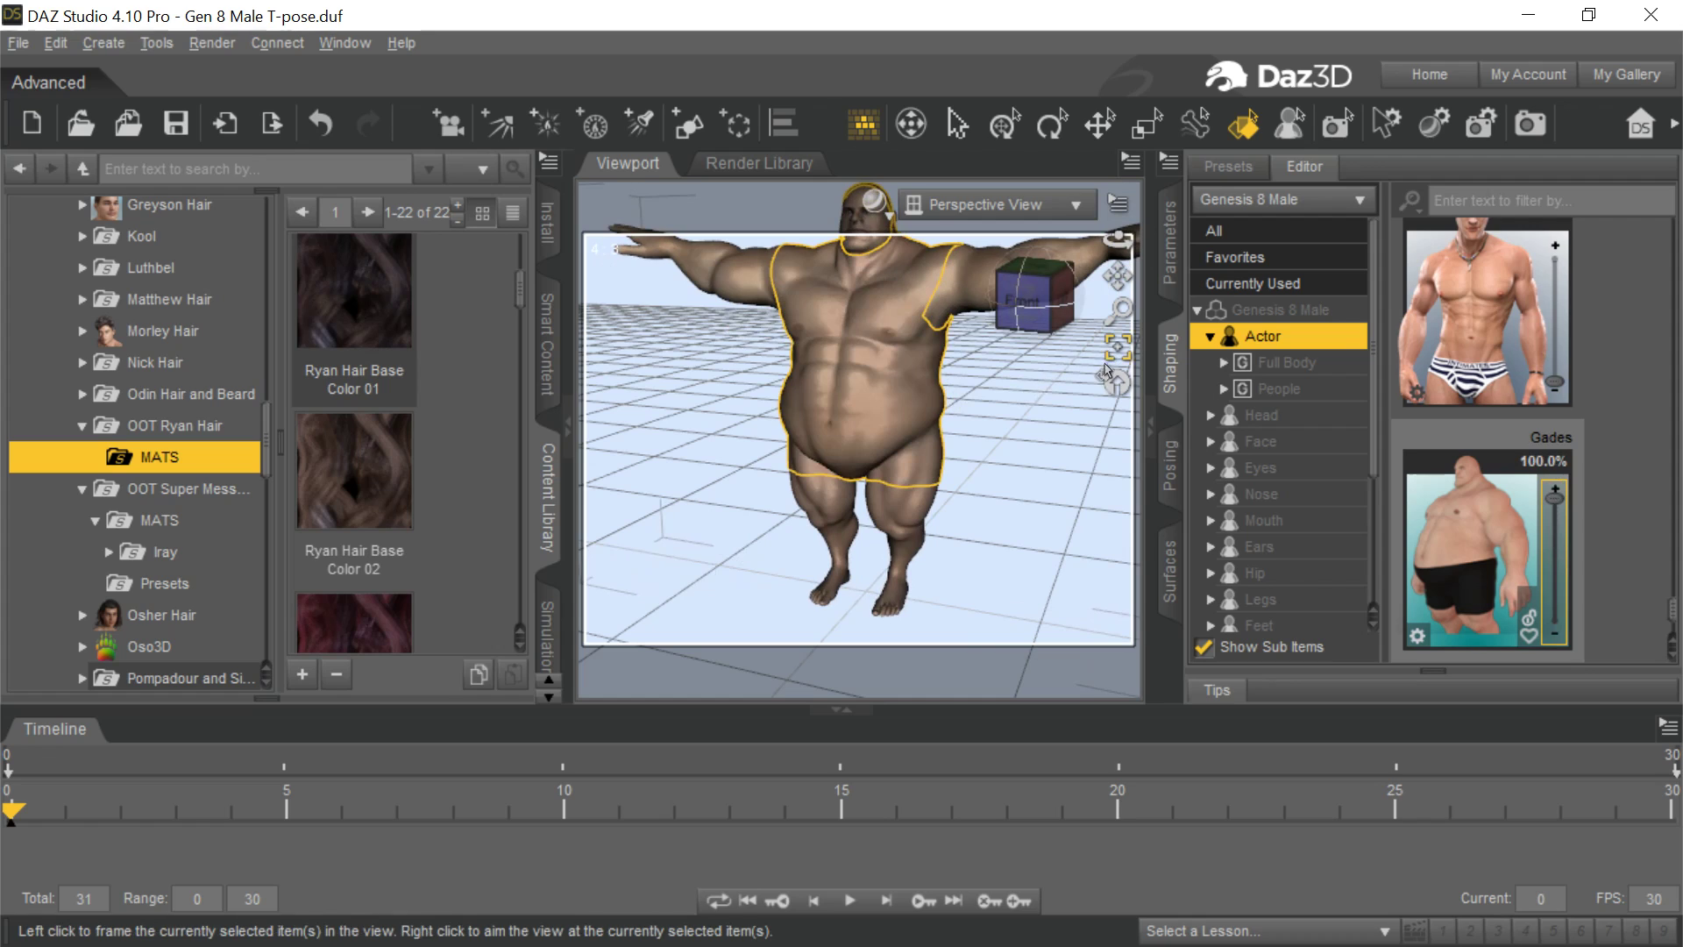
pyautogui.moveTo(1116, 277); pyautogui.dragTo(1131, 263)
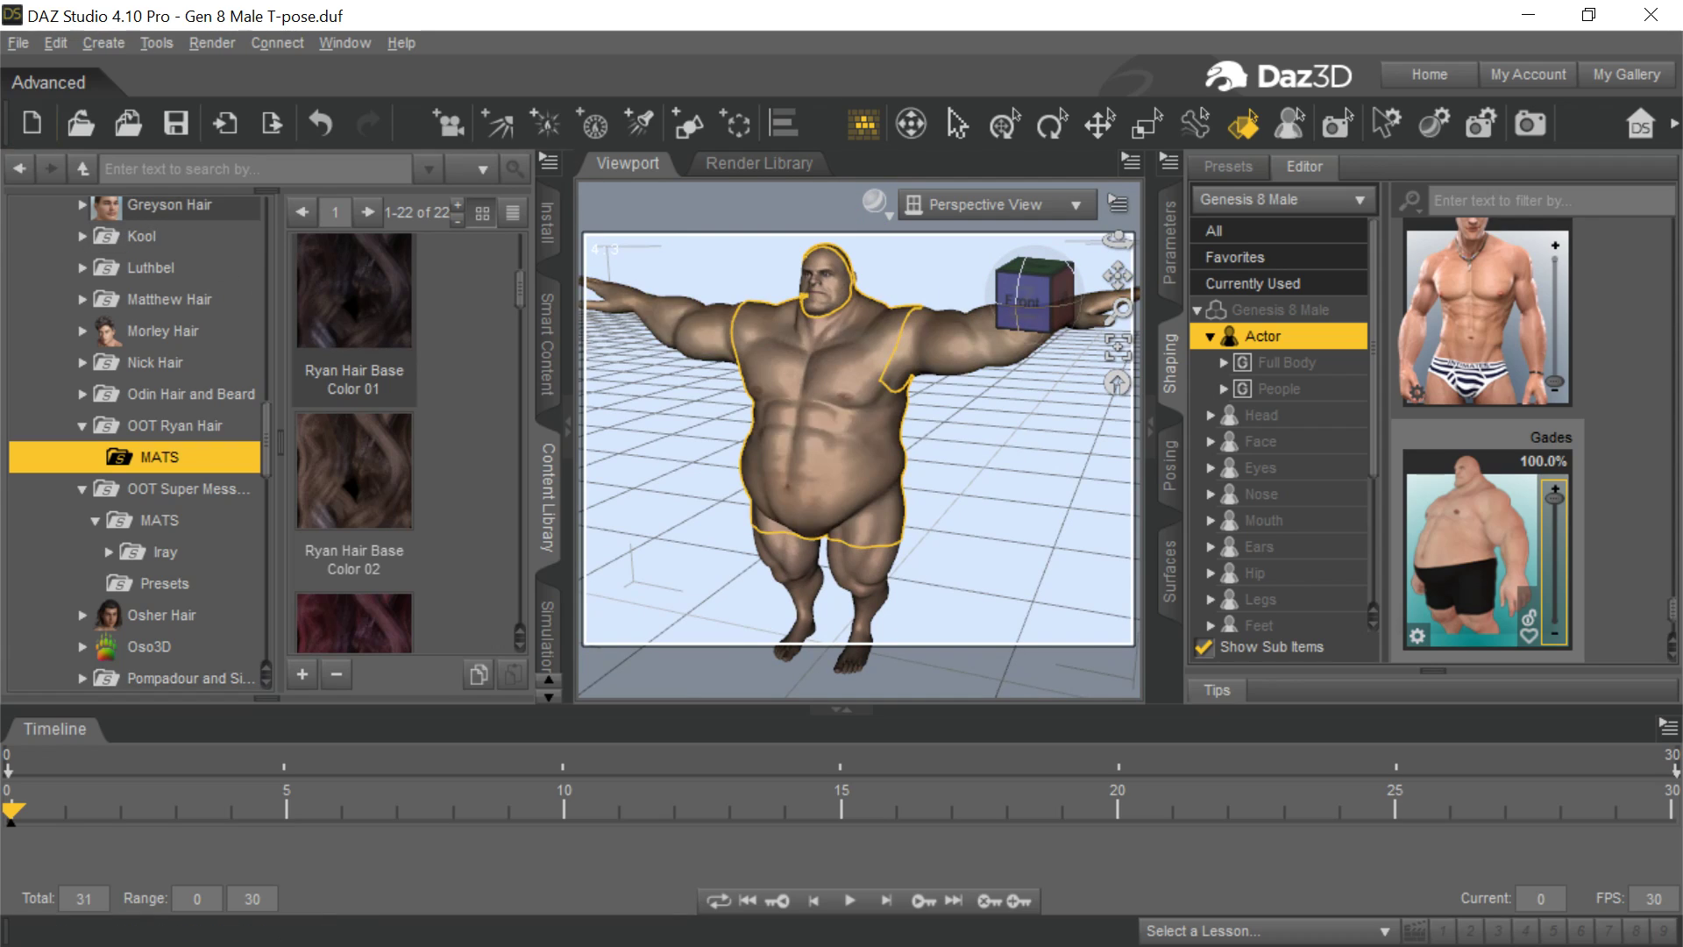
# Export the figure from DAZ Studio as an FBX file named Gades
pyautogui.click(15, 45)
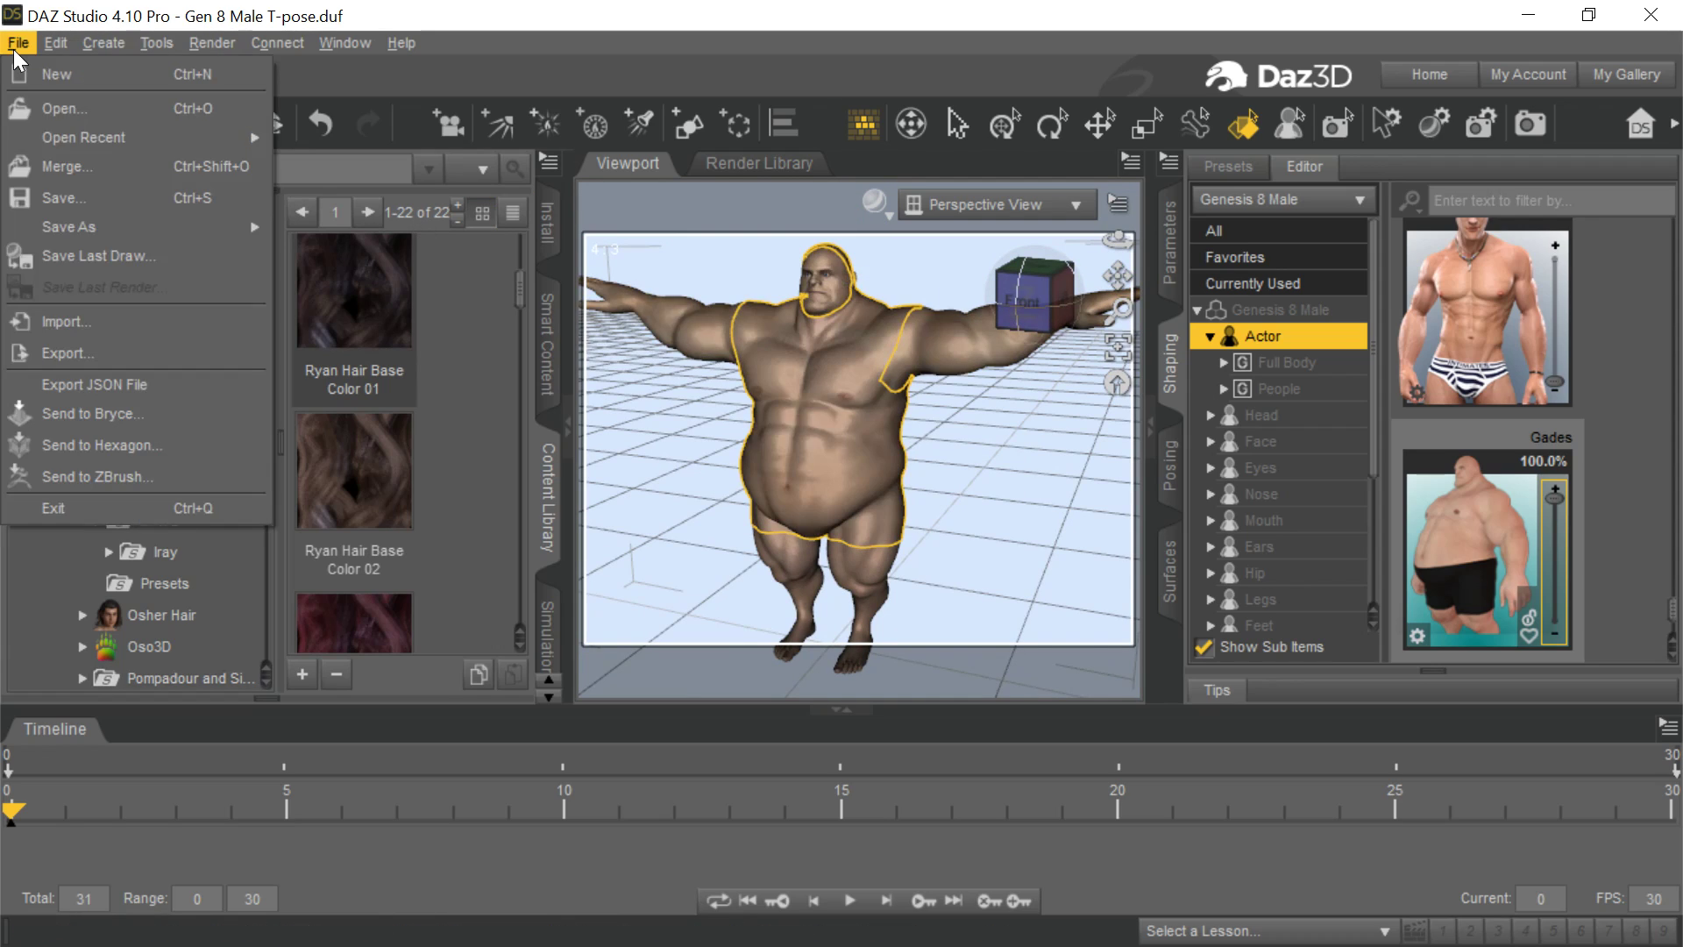
pyautogui.click(40, 354)
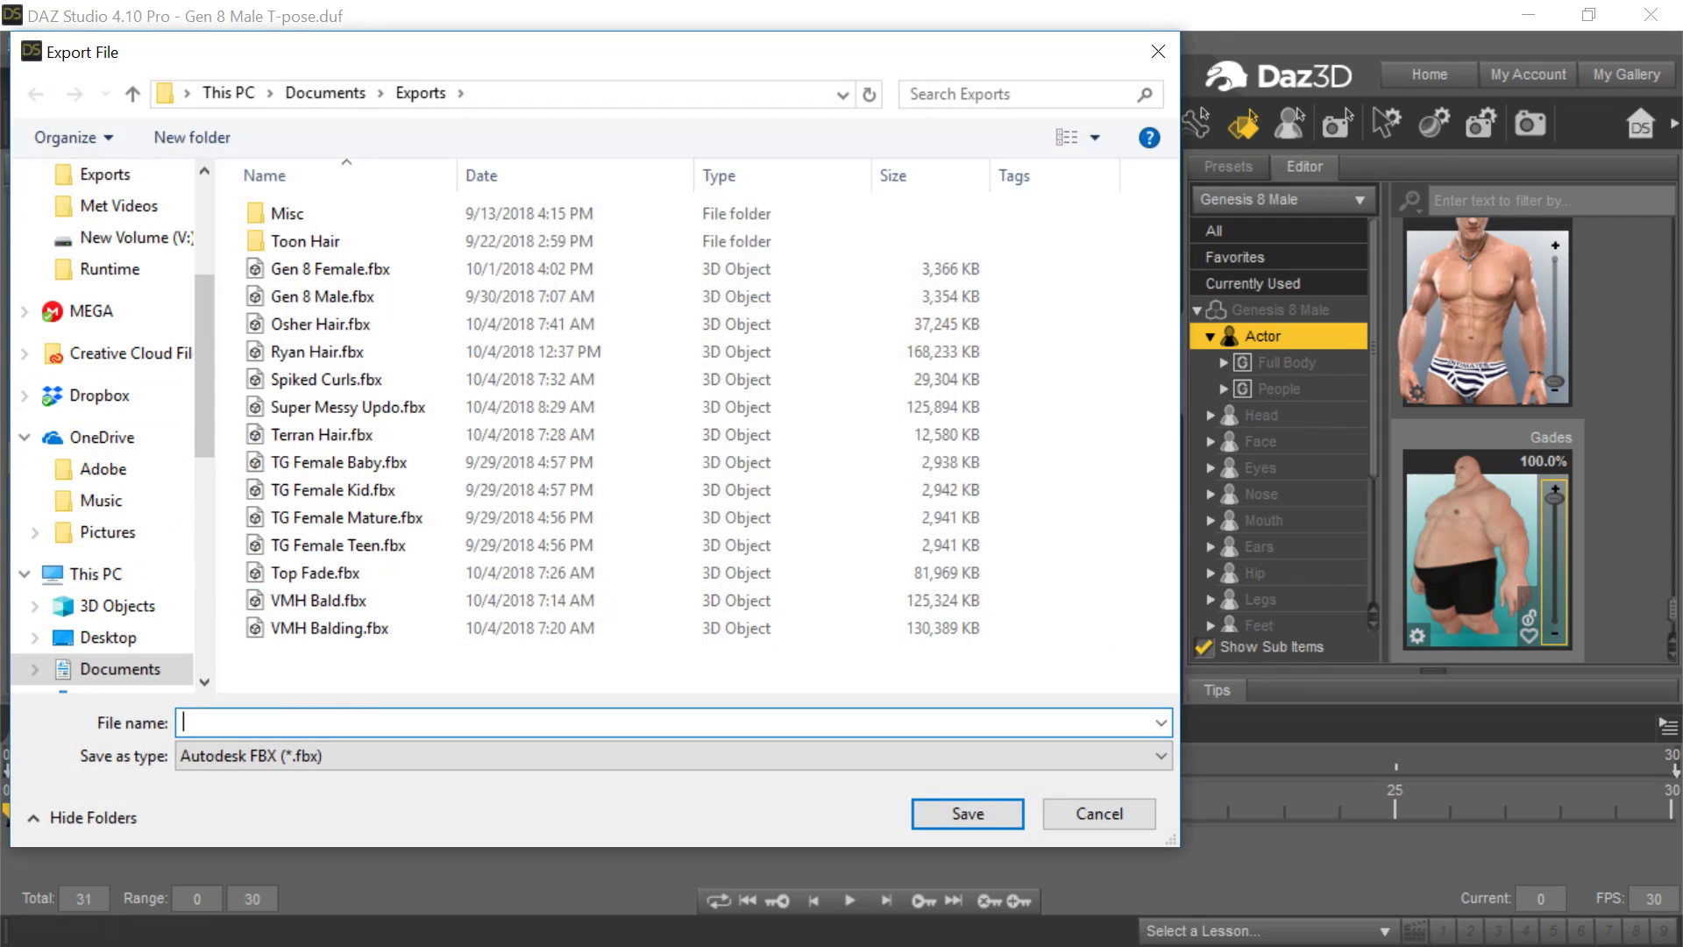
pyautogui.press('Return')
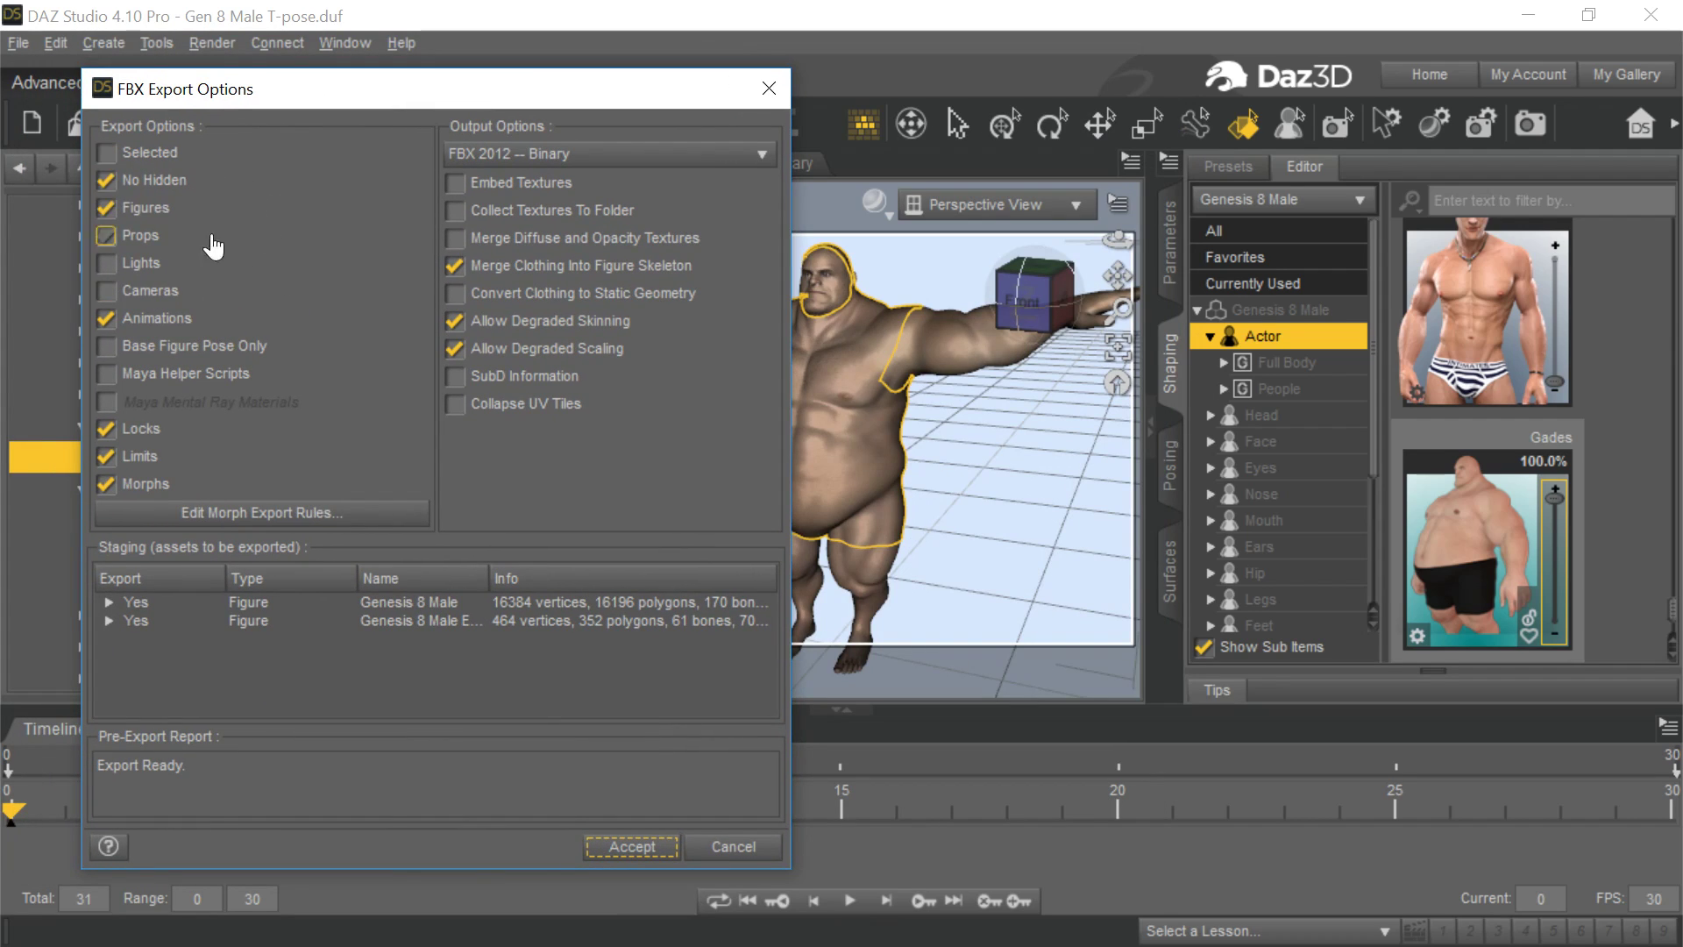
# Include props in the FBX export options, keep Limits enabled, and open Edit Morph Export Rules
pyautogui.click(213, 247)
pyautogui.click(384, 454)
pyautogui.click(407, 470)
pyautogui.click(366, 515)
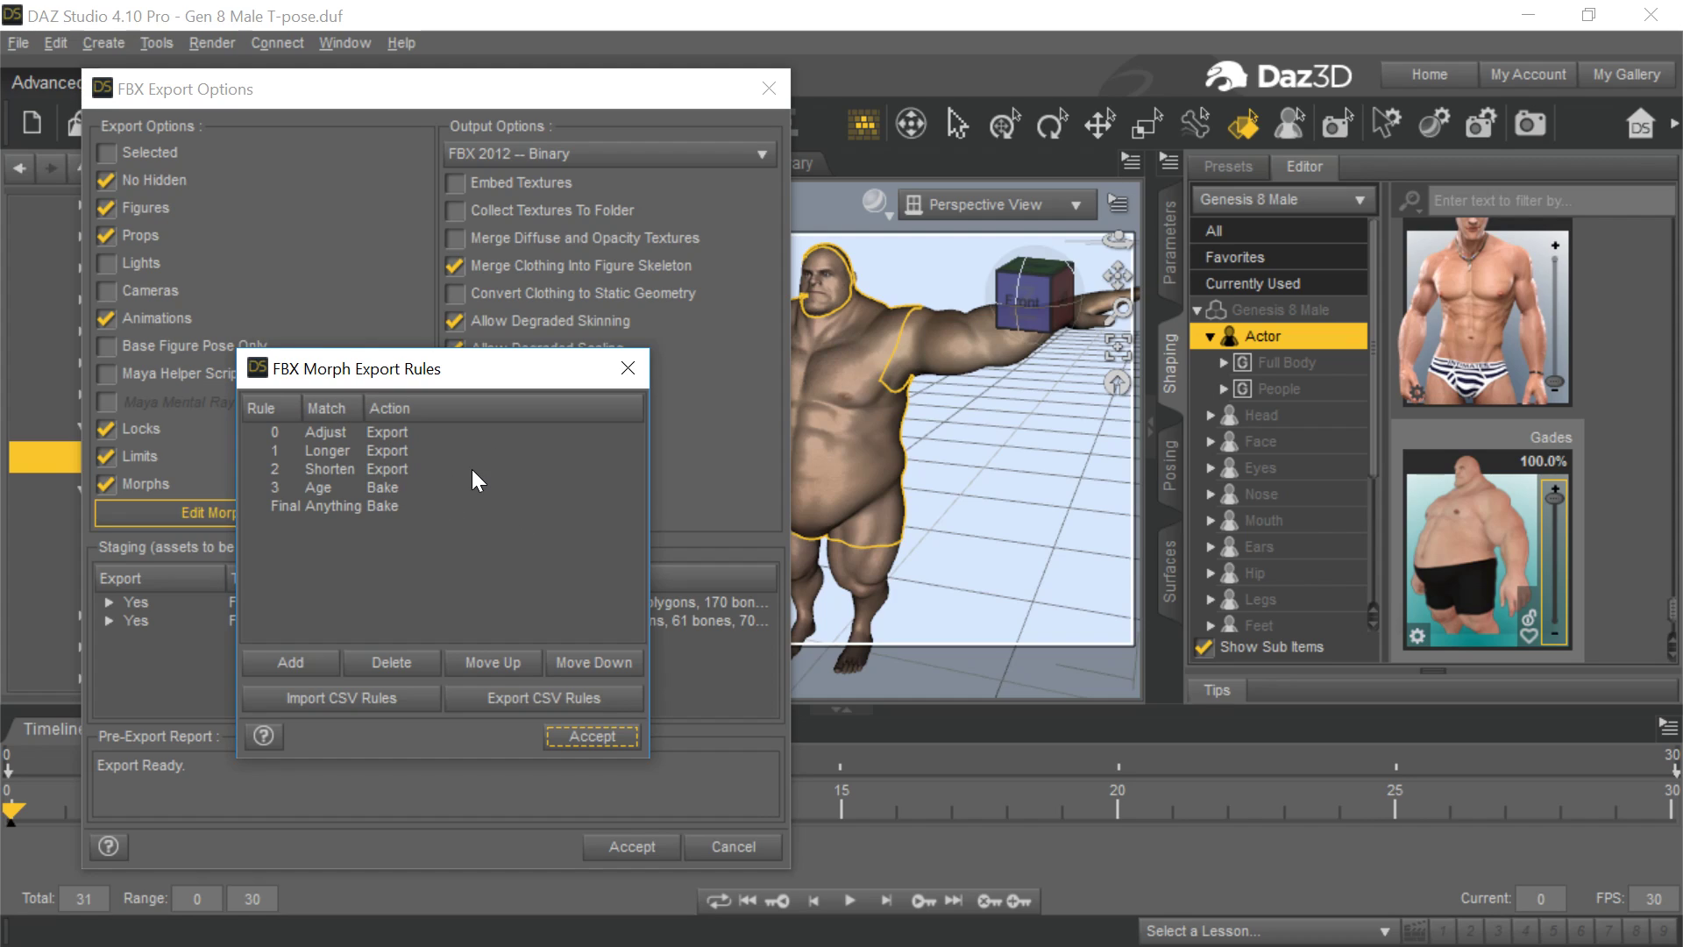
# Delete the Longer, Shorten and Age morph export rules, leaving only the final bake rule
pyautogui.click(325, 433)
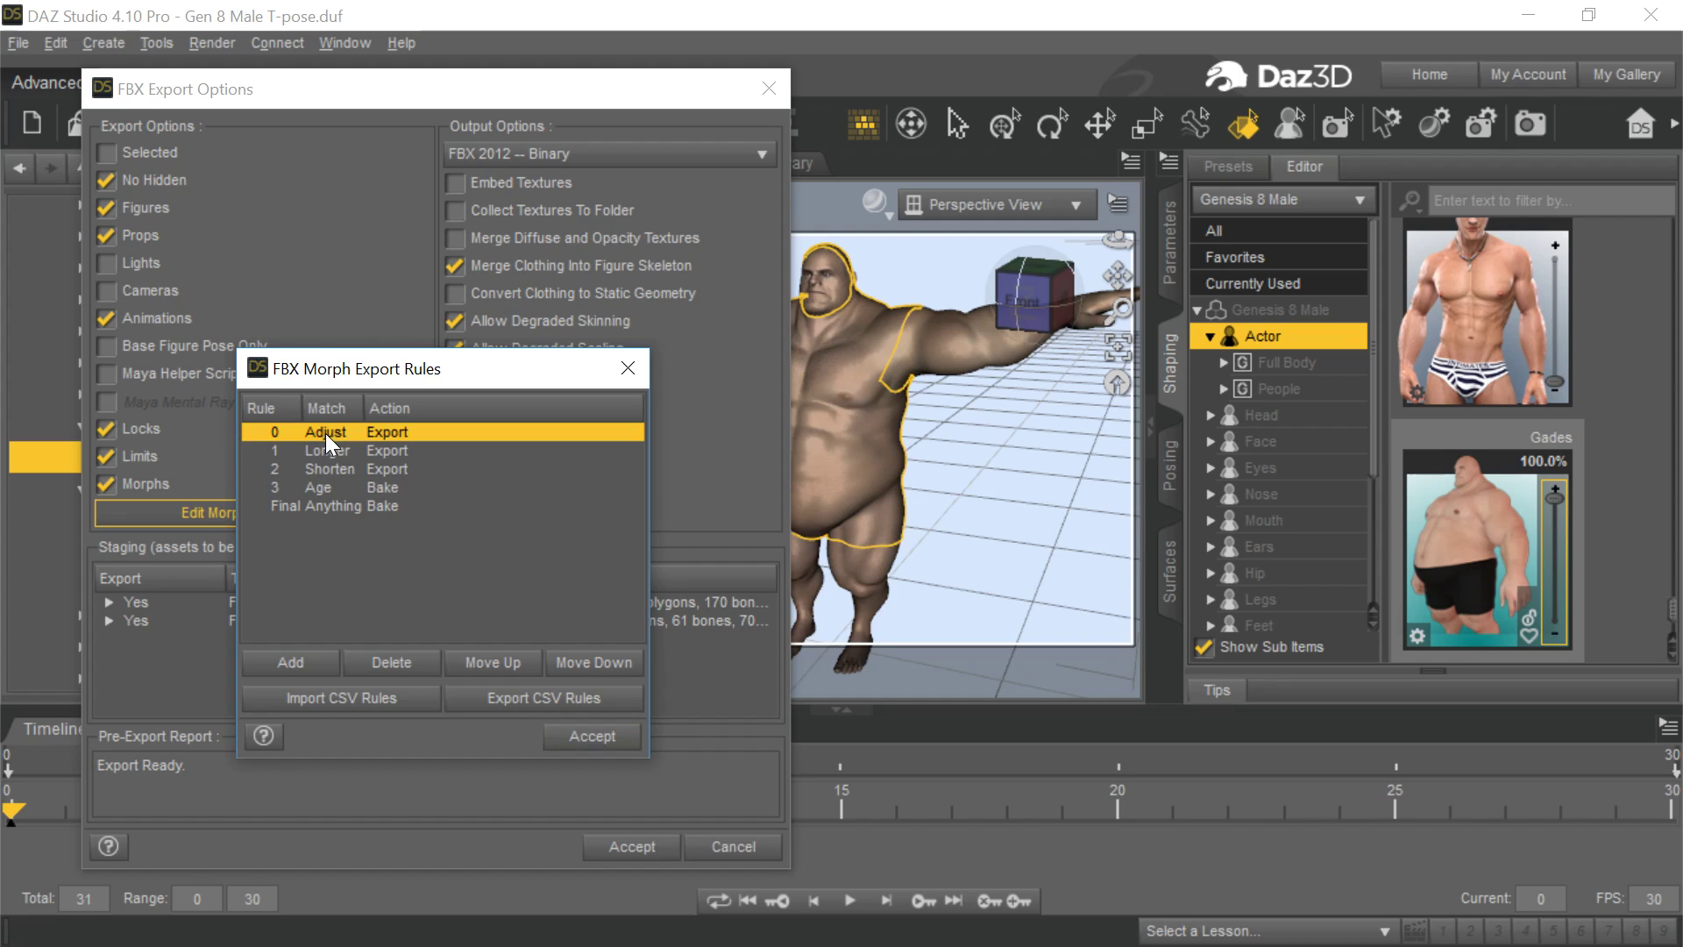
pyautogui.click(391, 666)
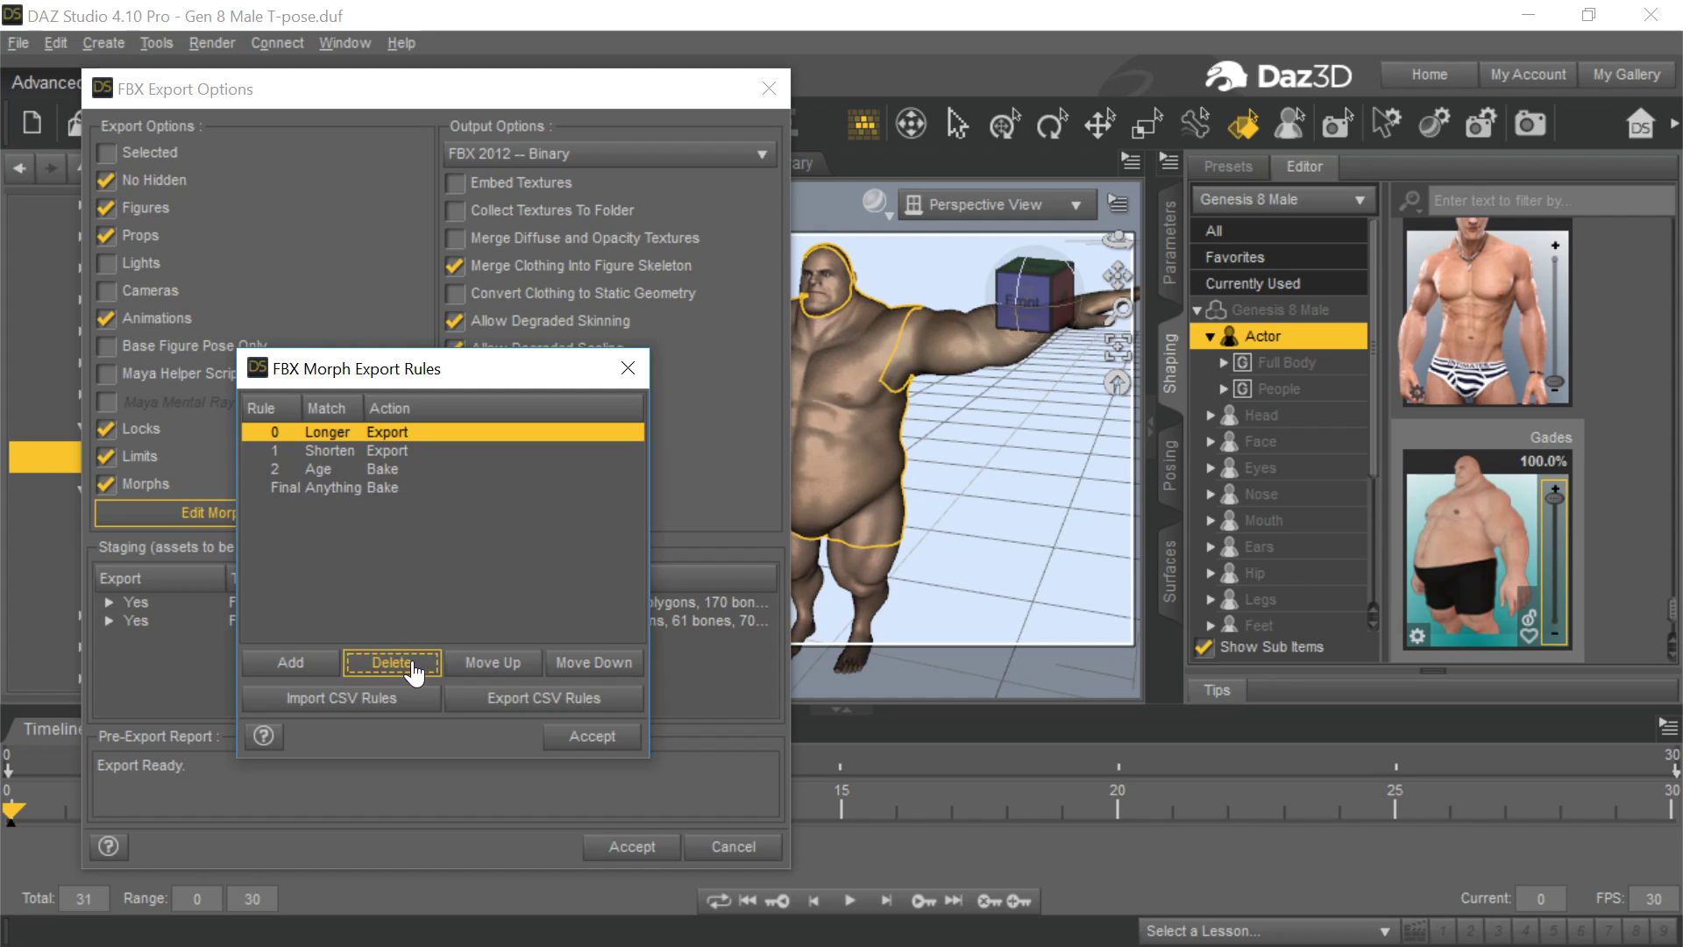
pyautogui.click(412, 666)
pyautogui.click(412, 666)
pyautogui.click(412, 667)
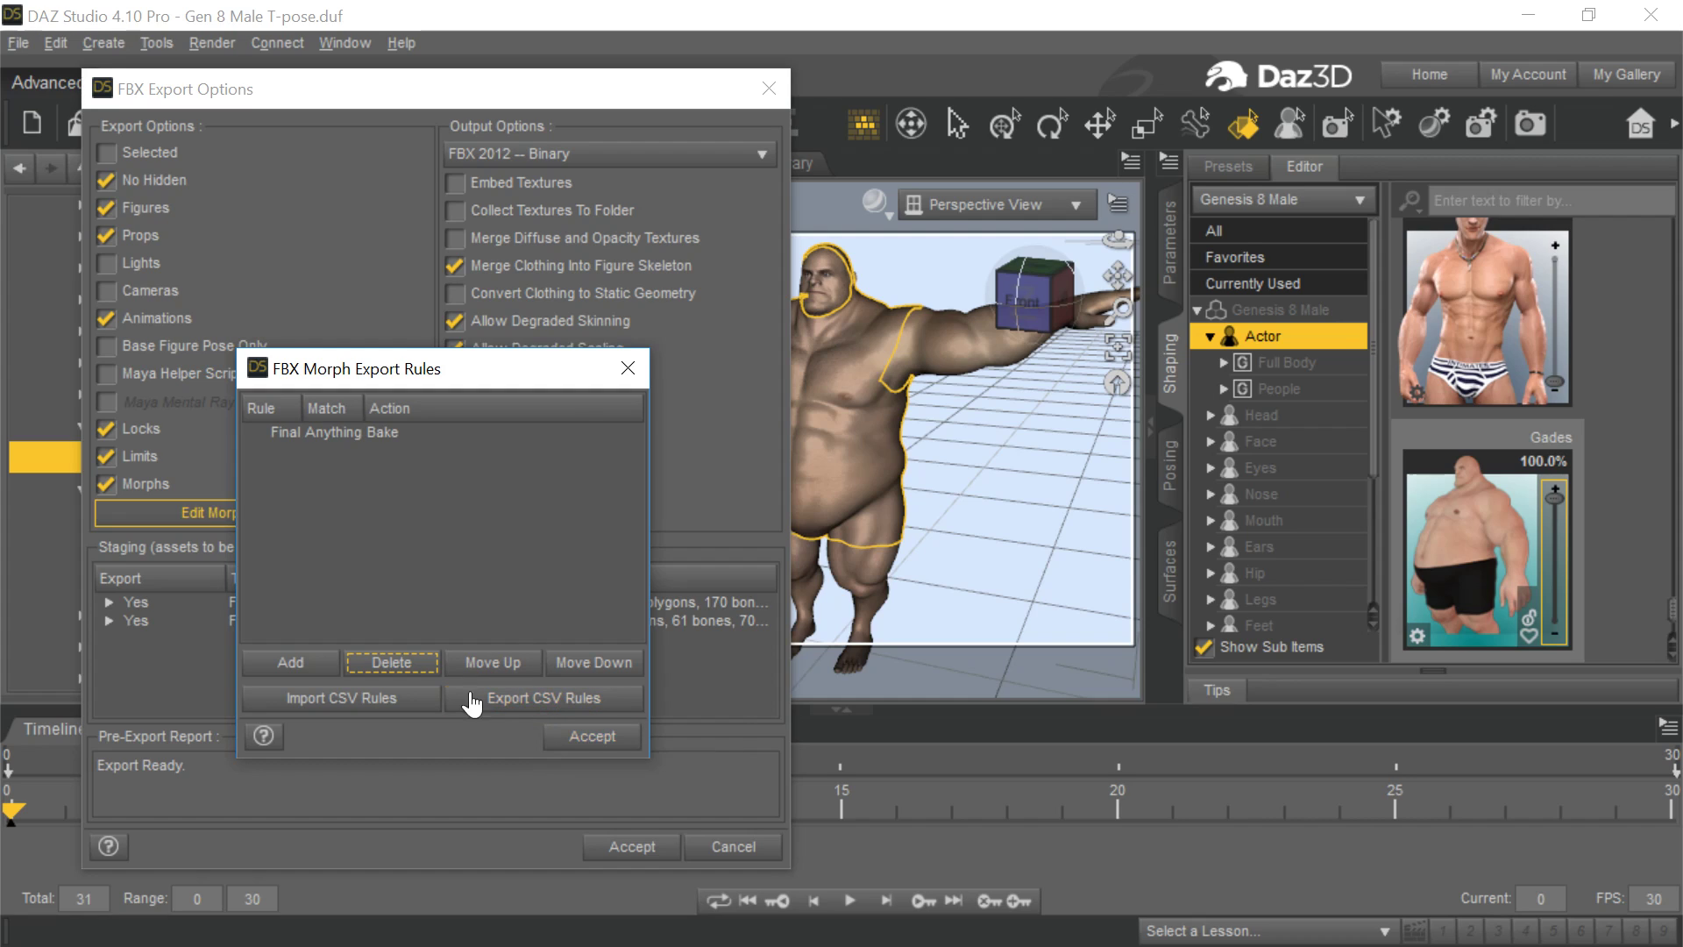
pyautogui.click(630, 367)
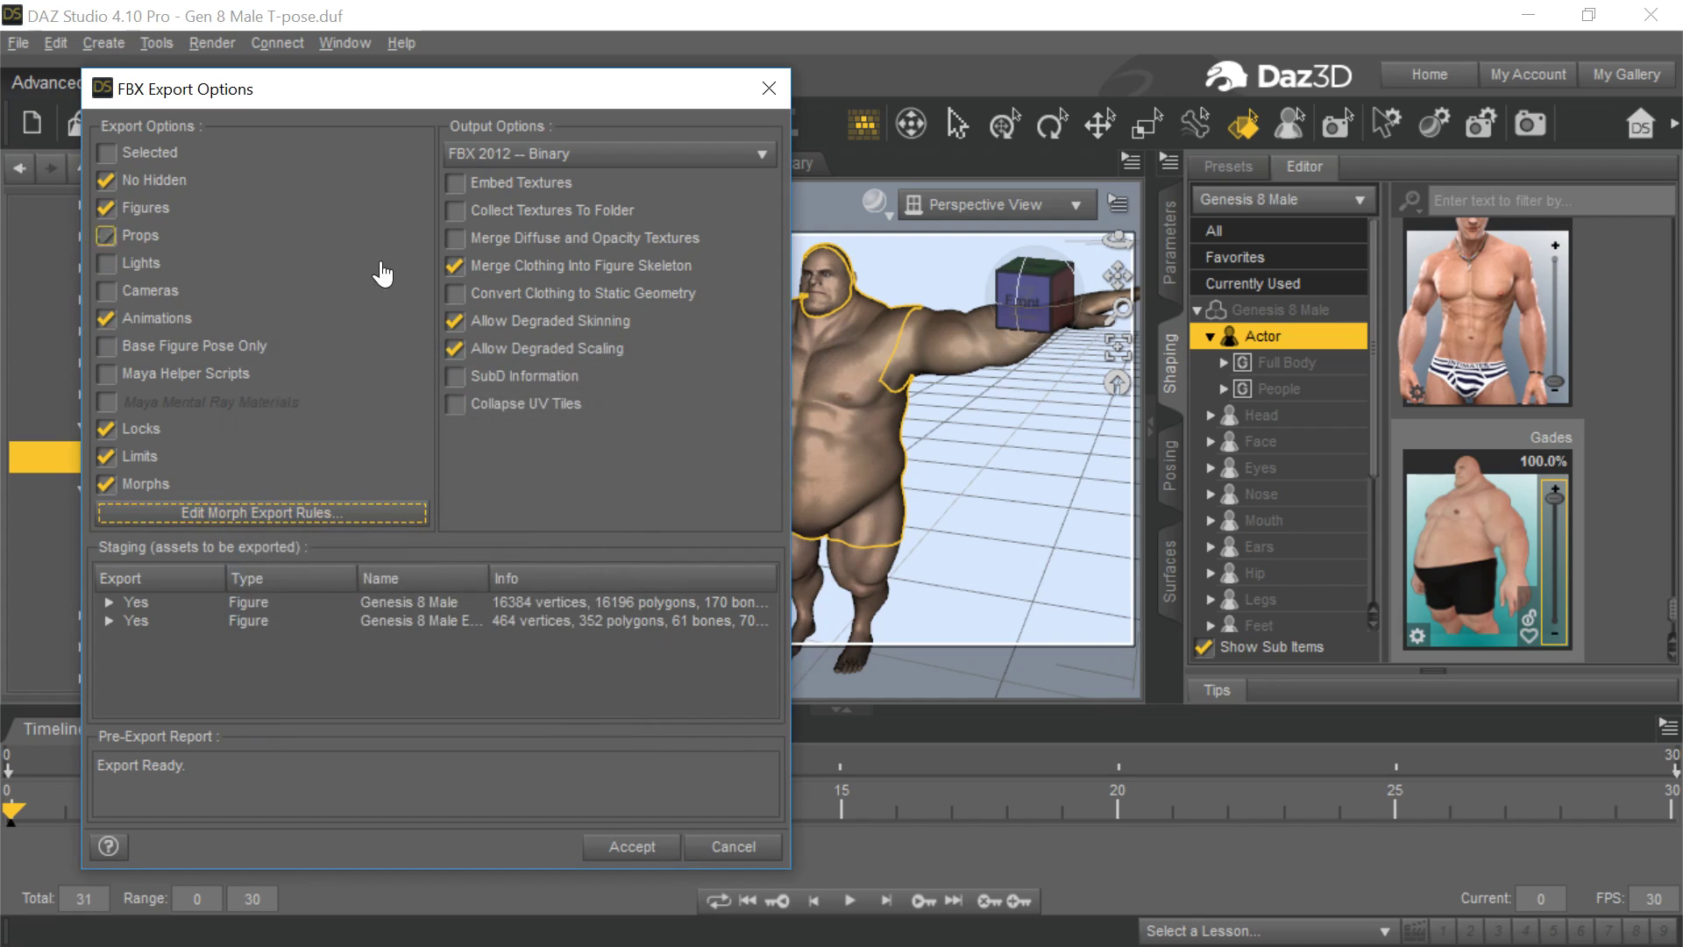
# Keep Merge Clothing checked and accept the options to export the FBX
pyautogui.click(454, 267)
pyautogui.click(459, 265)
pyautogui.click(644, 846)
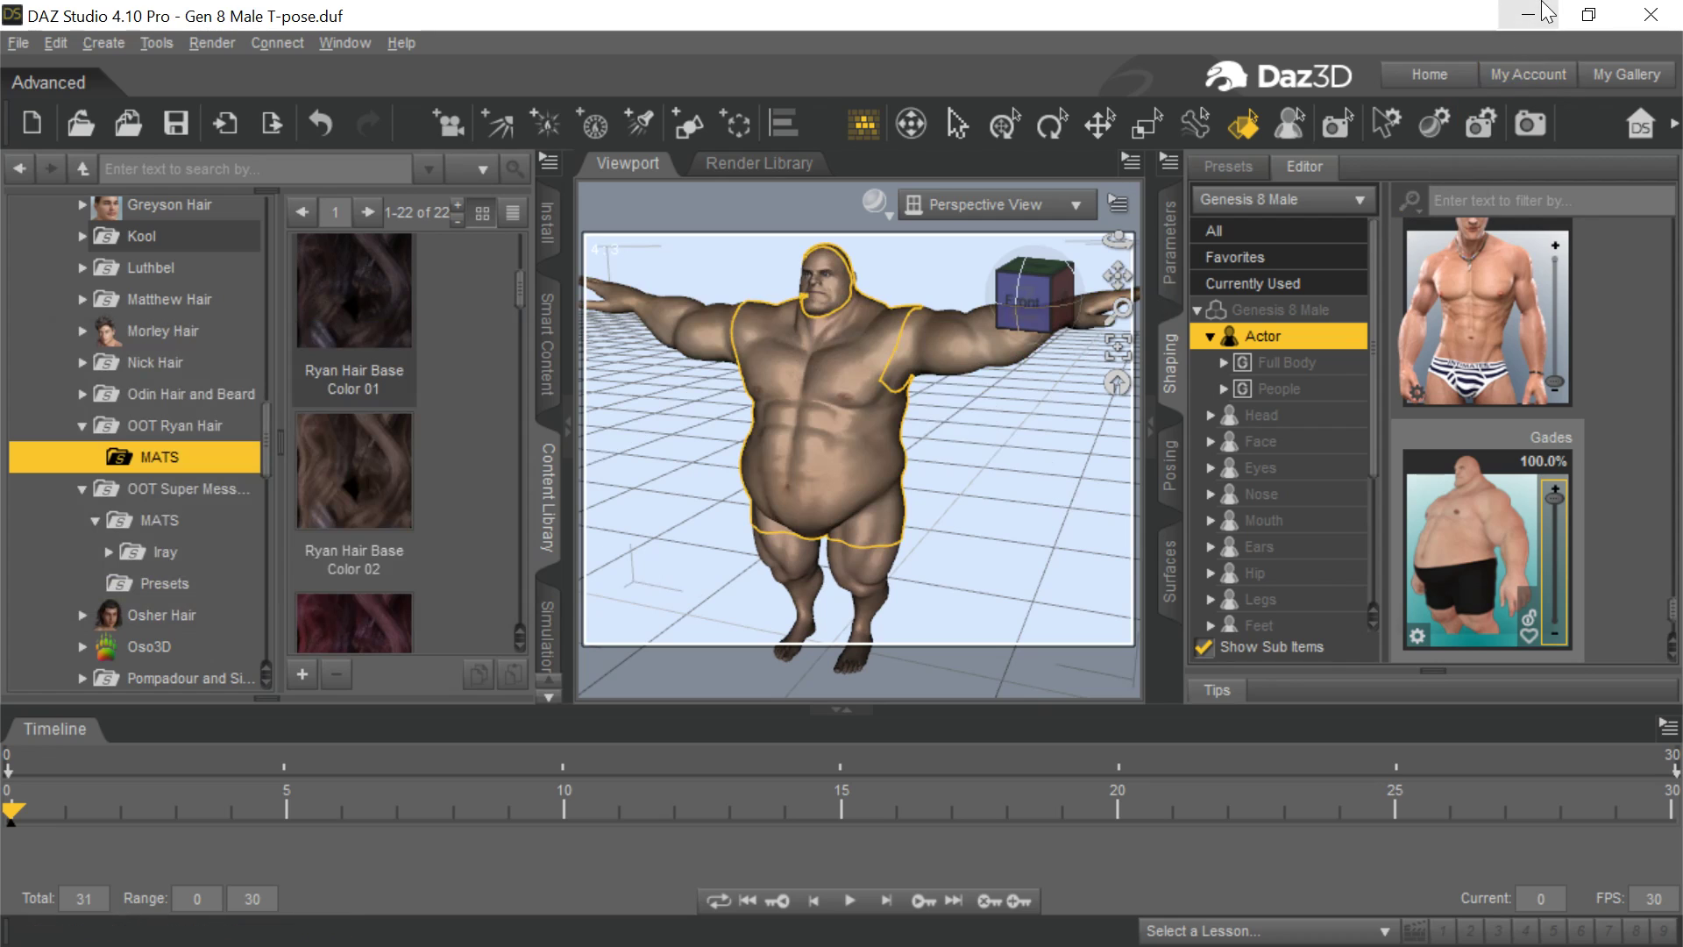
# Transform the Character Creator character from Gades.fbx without saving, confirming the import status report
pyautogui.click(1512, 24)
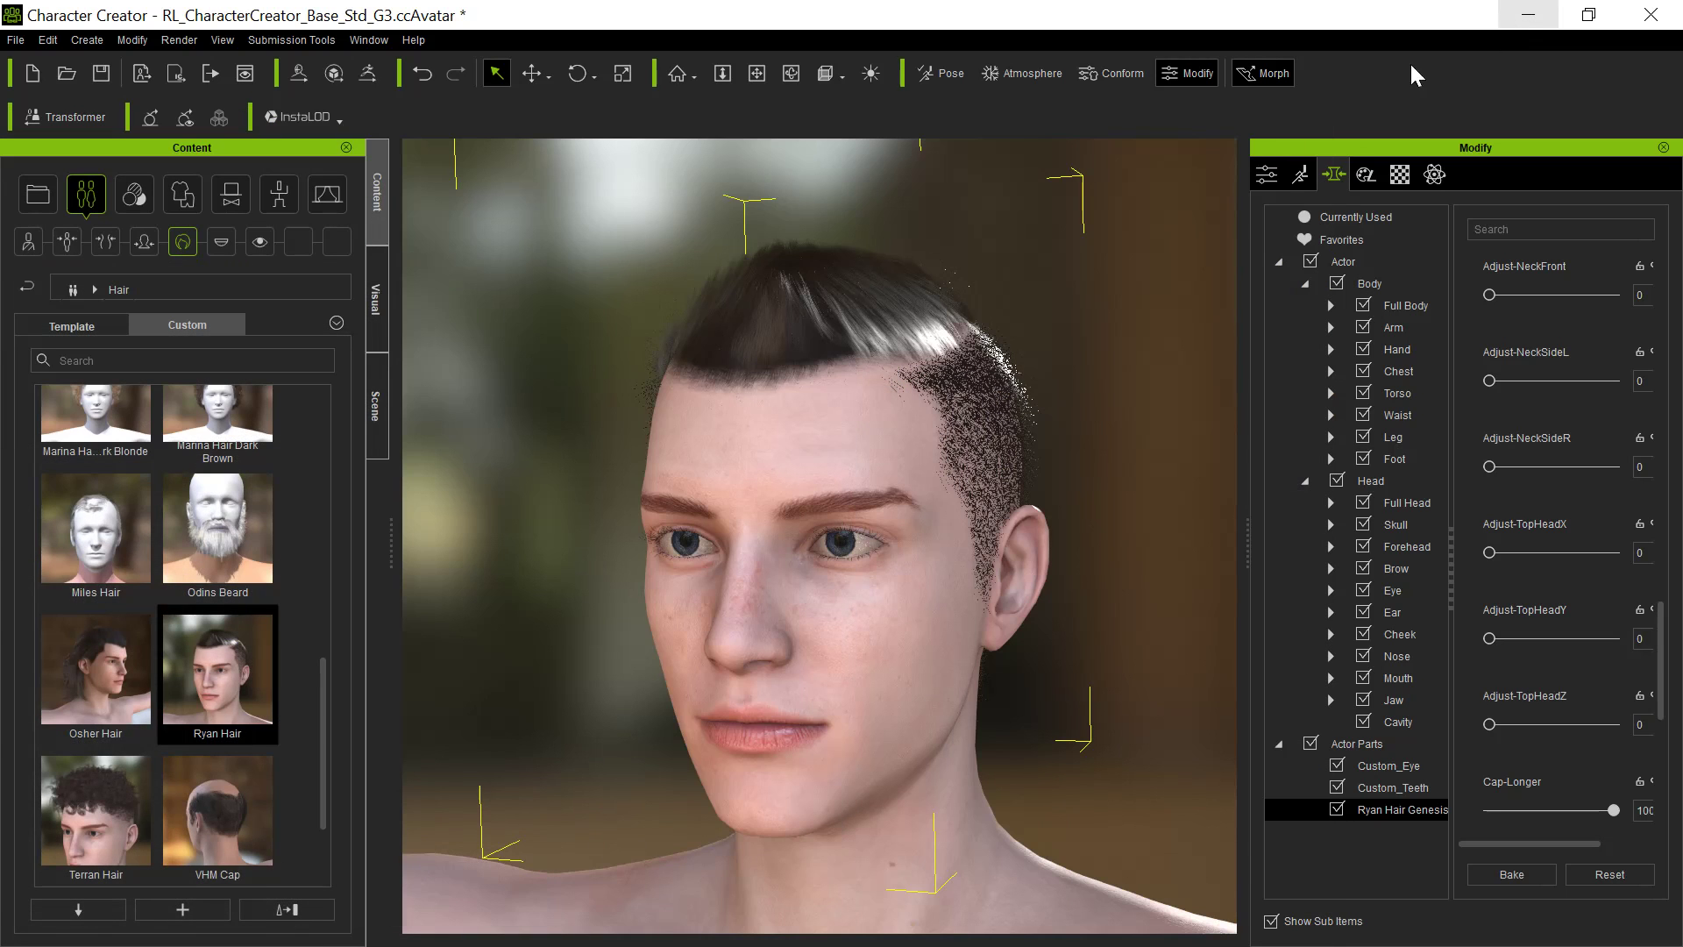
pyautogui.click(84, 126)
pyautogui.scroll(-2, 424, 377)
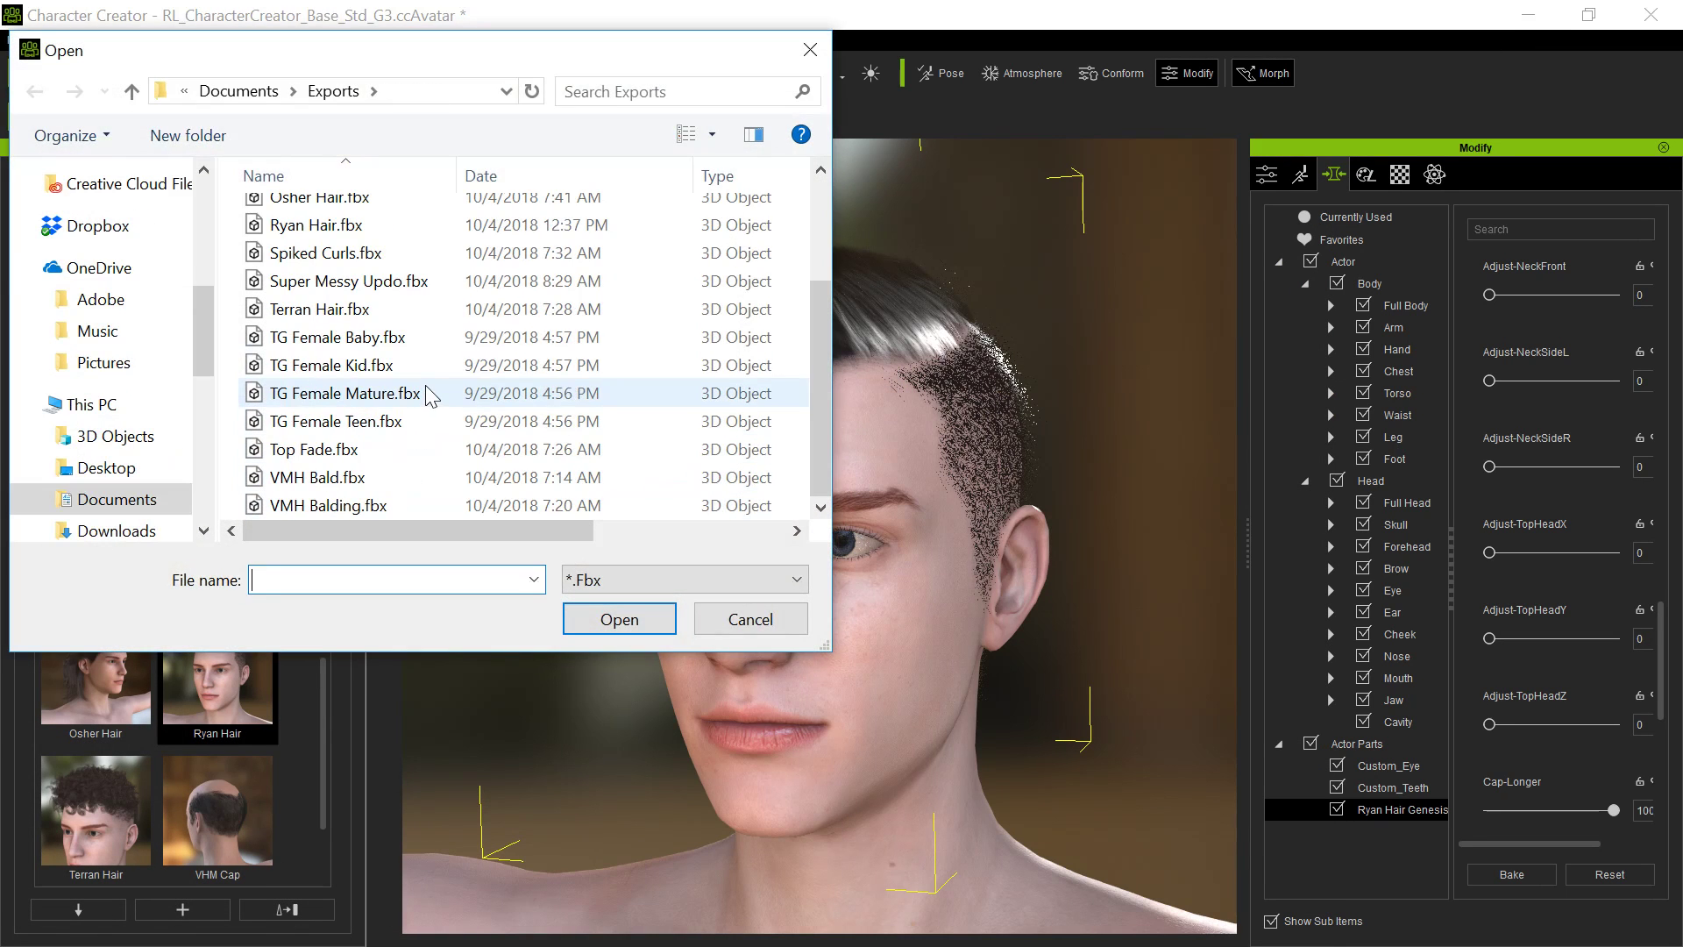
pyautogui.scroll(2, 424, 393)
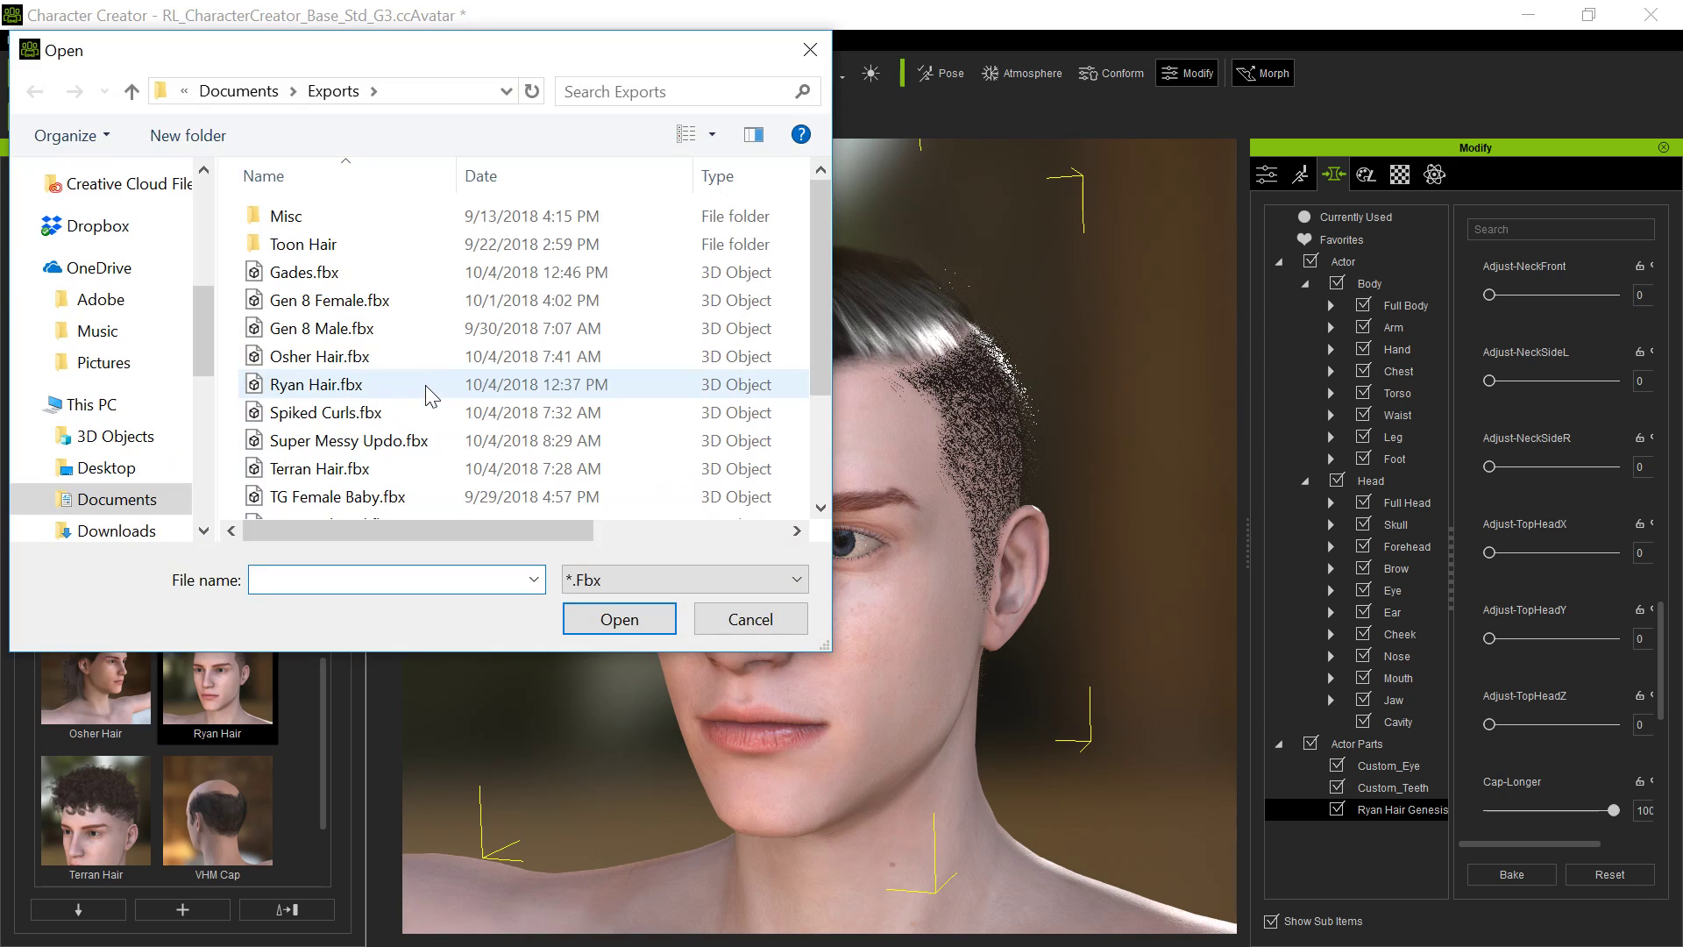
pyautogui.click(377, 272)
pyautogui.click(614, 624)
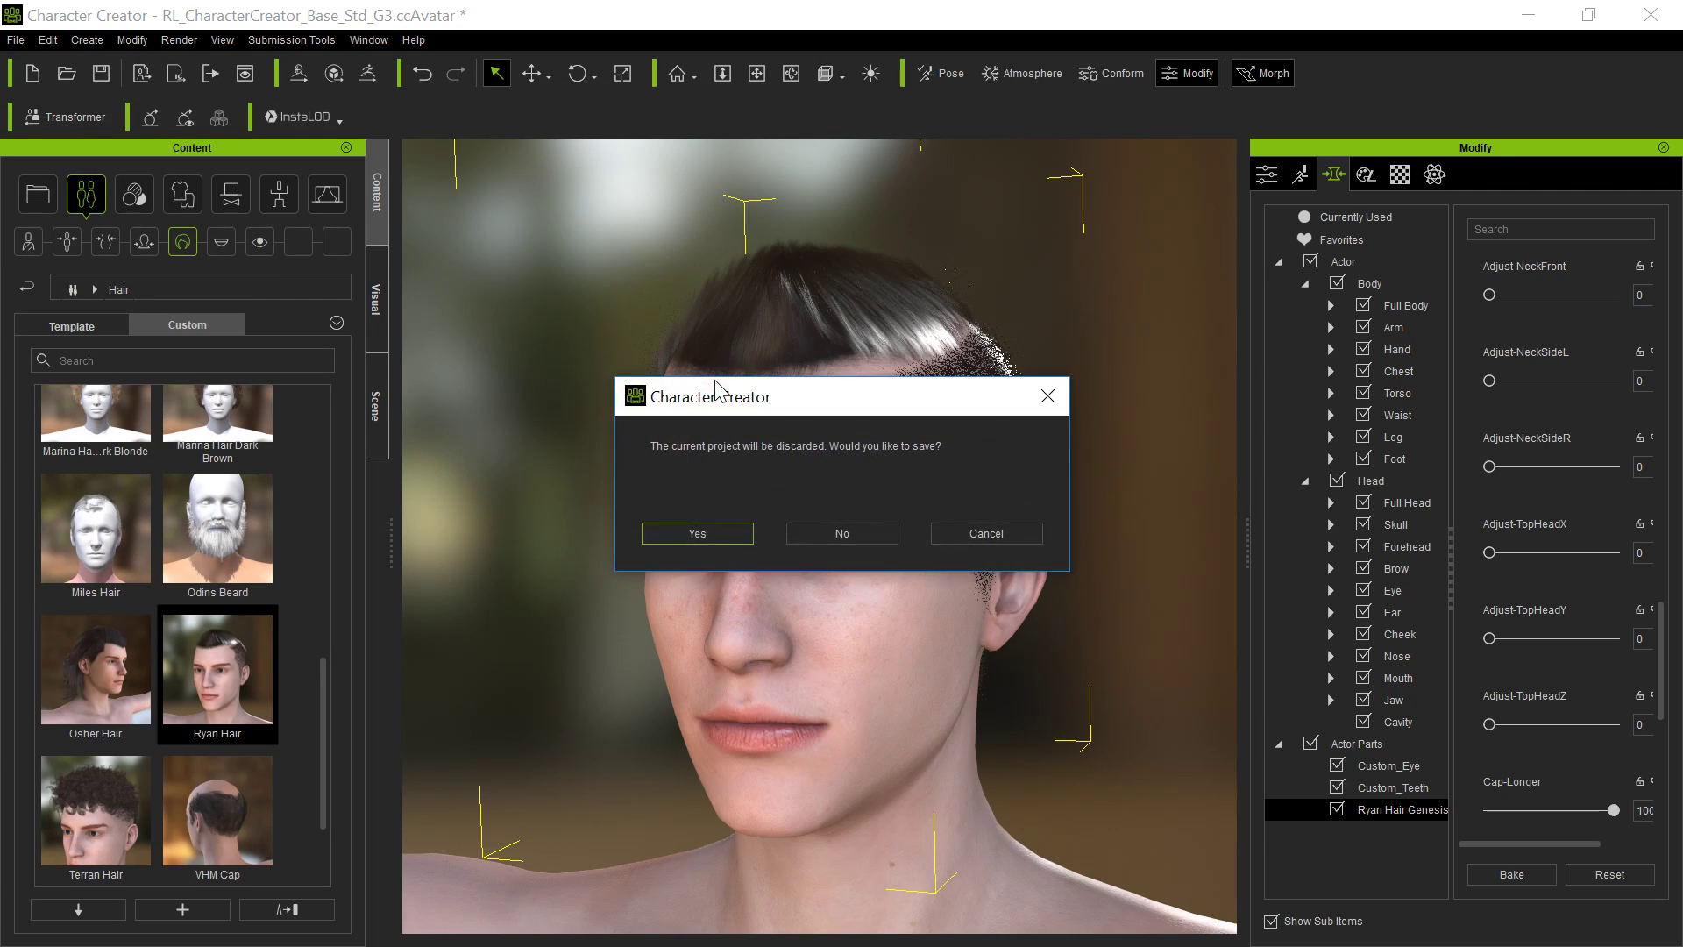
pyautogui.click(840, 534)
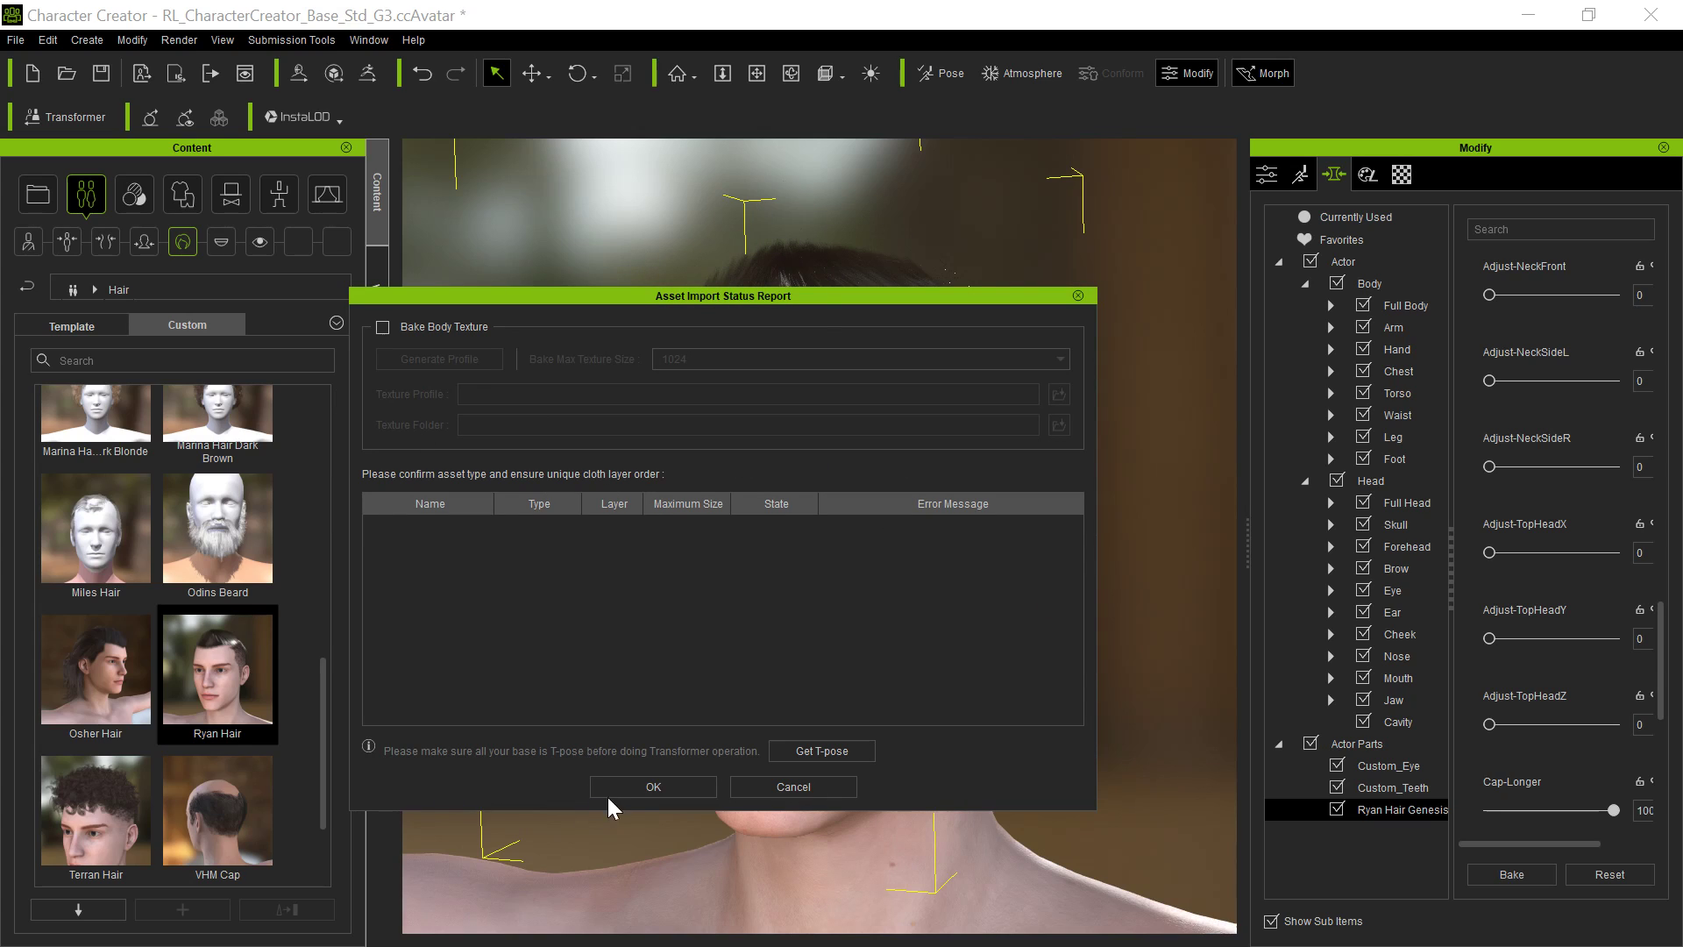
pyautogui.click(655, 787)
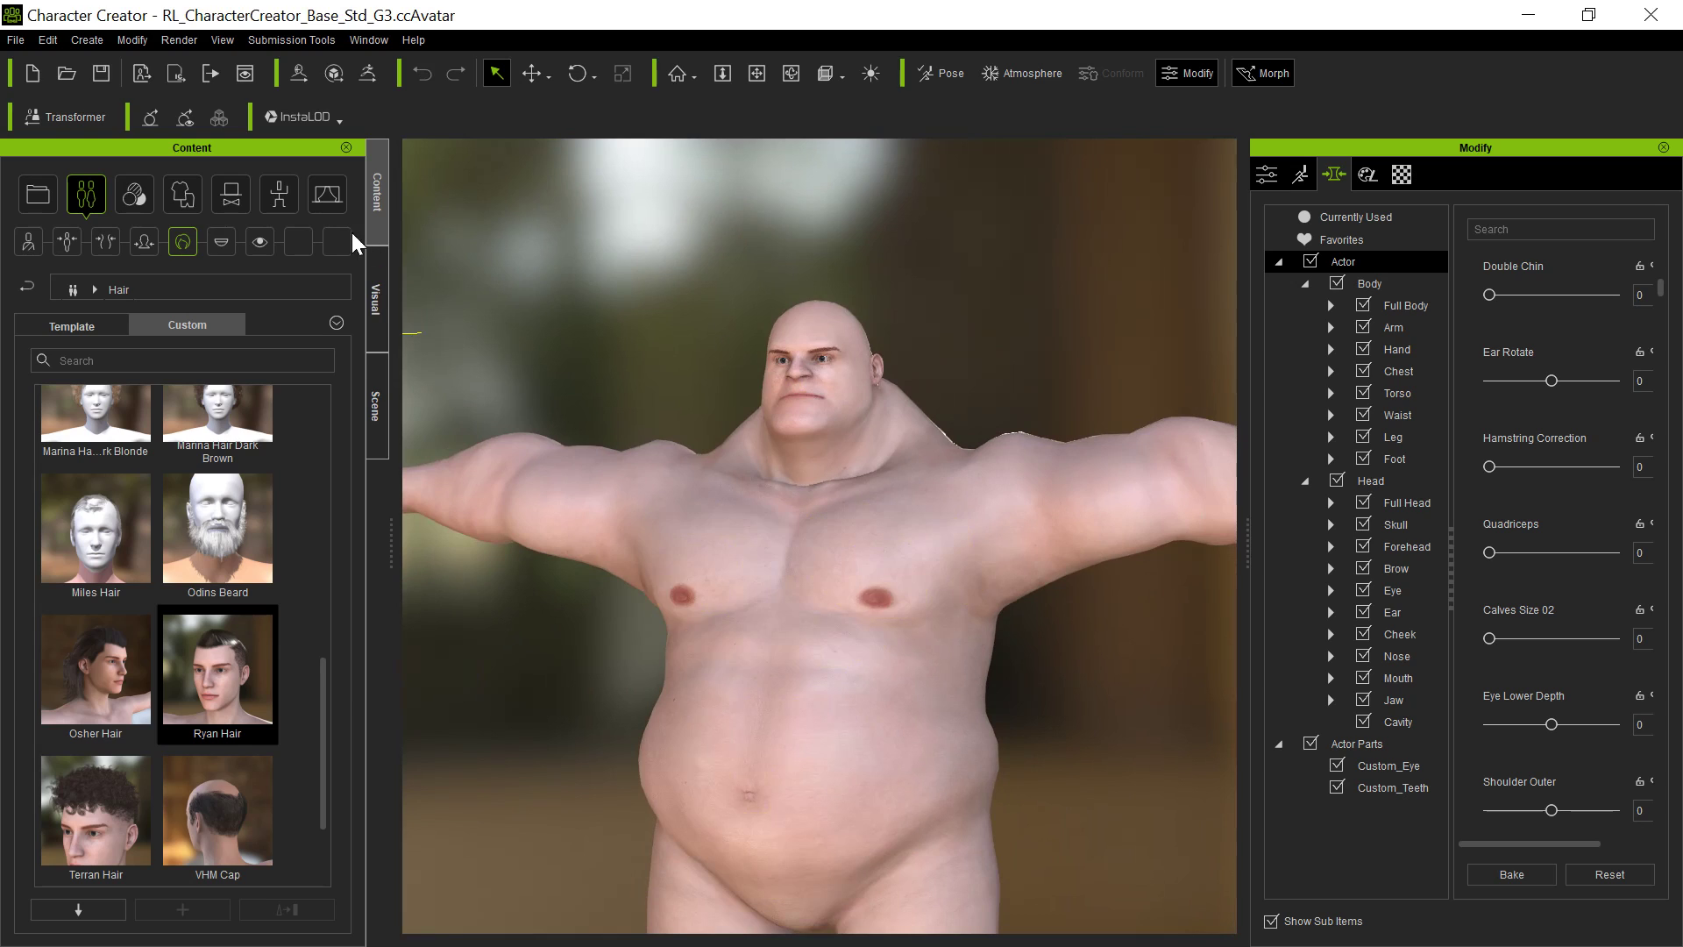
# Export the Gades character as an iAvatar file named Gades
pyautogui.click(16, 40)
pyautogui.moveTo(123, 226)
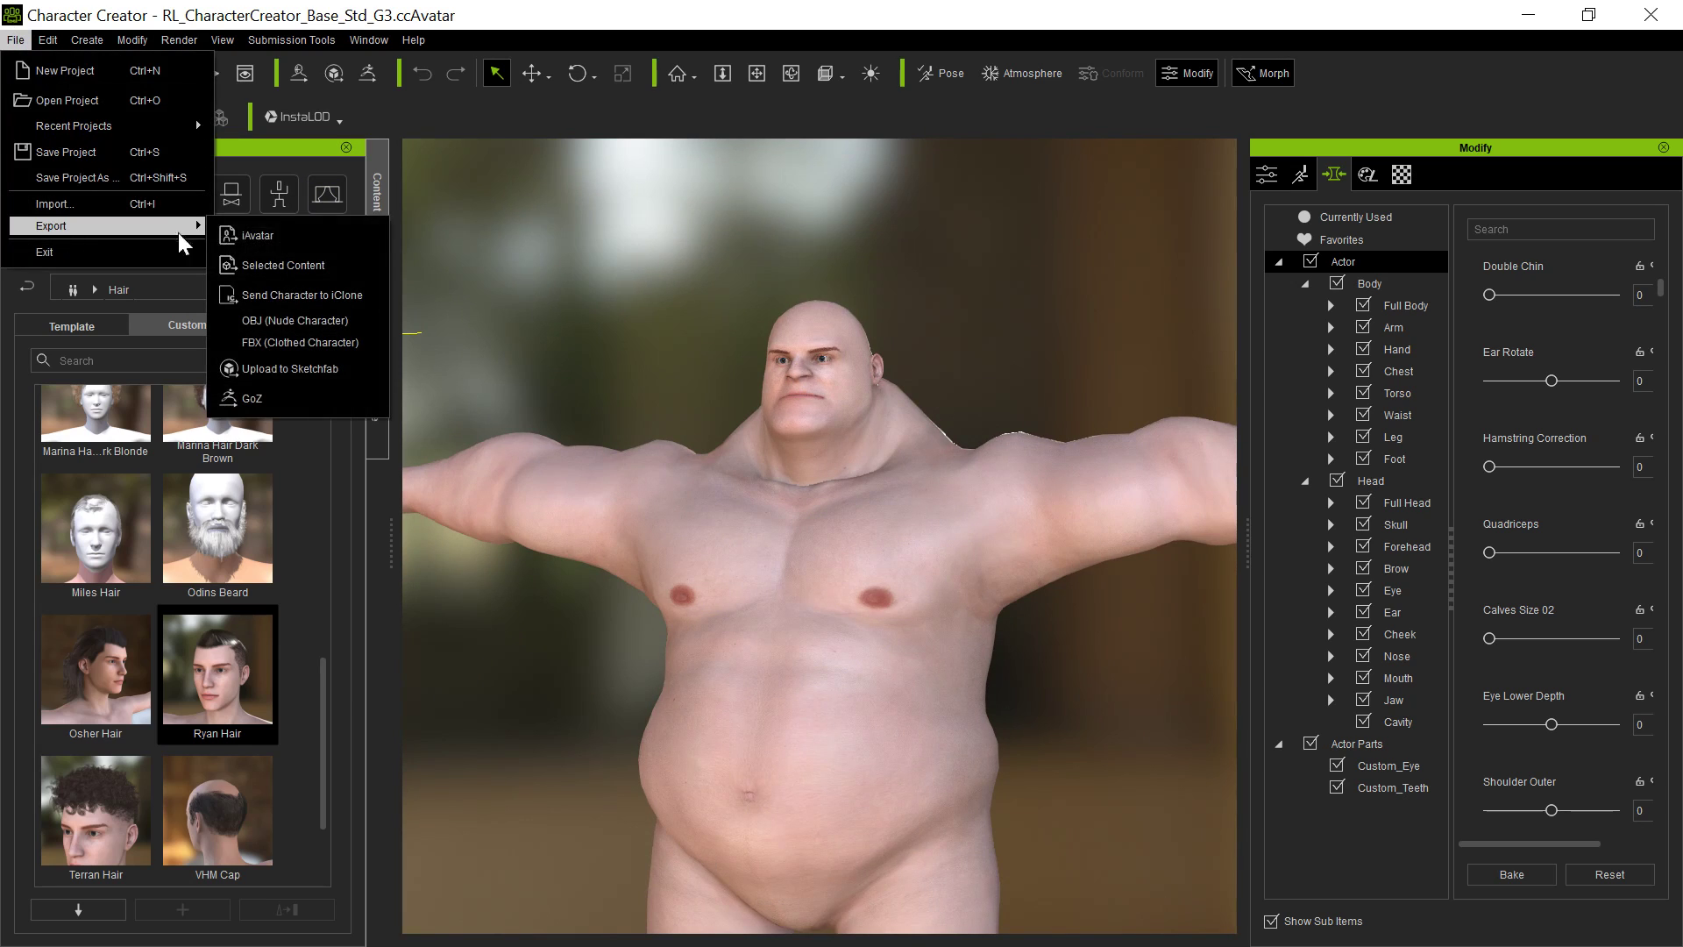
pyautogui.click(279, 232)
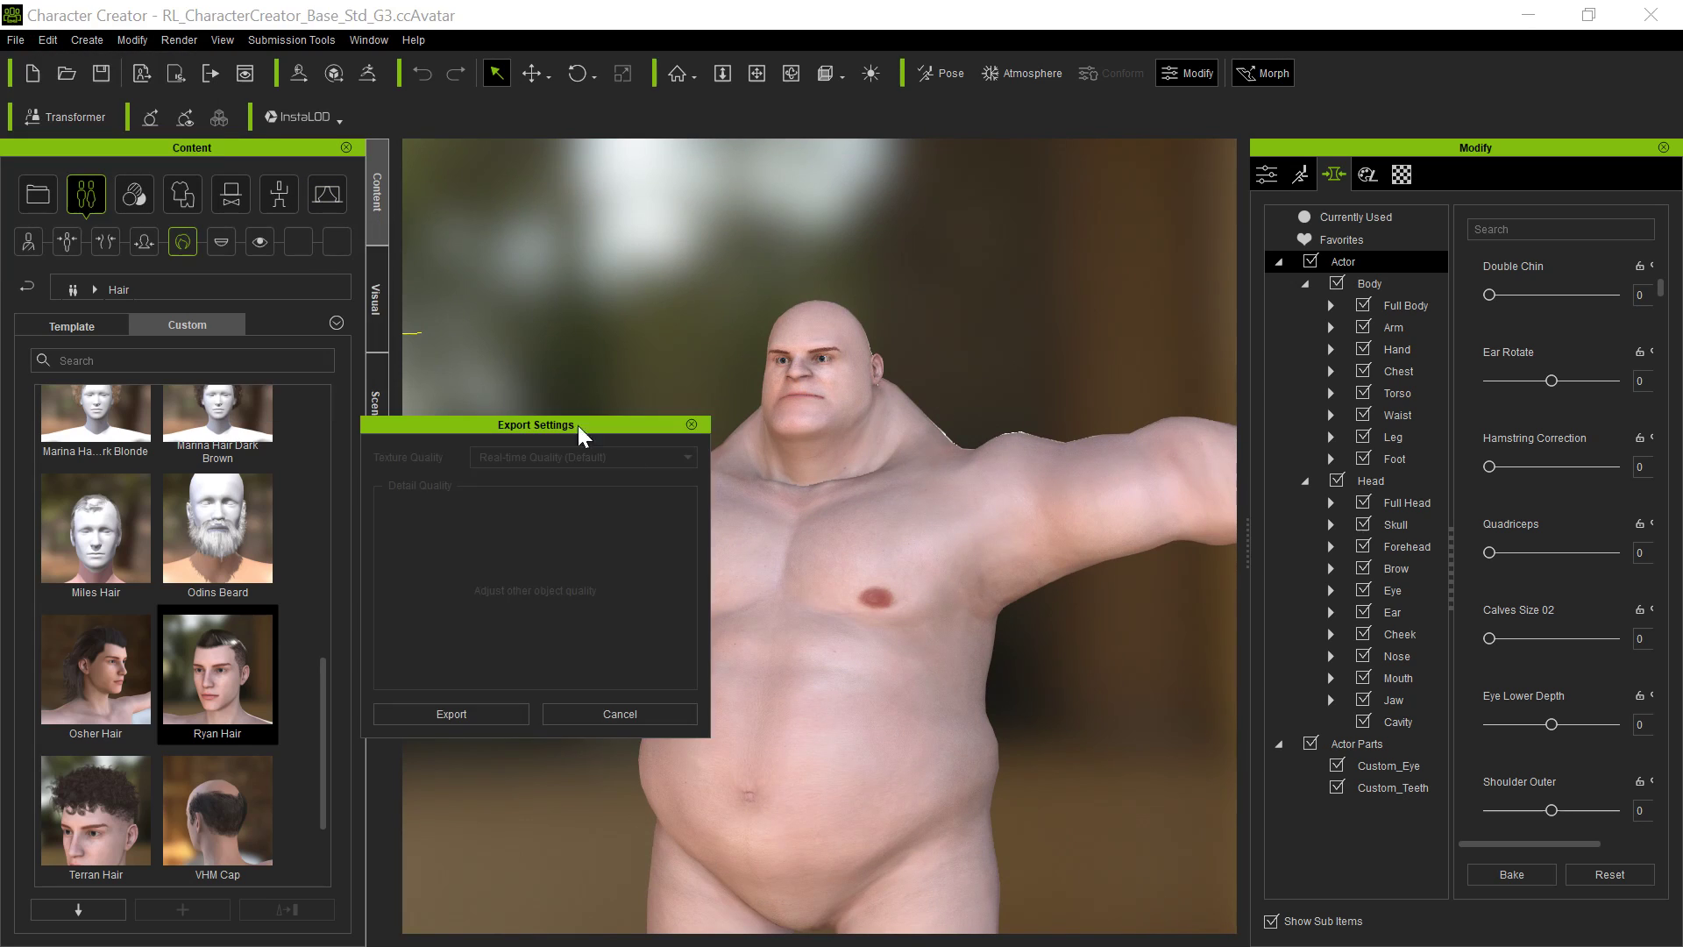
pyautogui.click(455, 714)
pyautogui.write('Gerald')
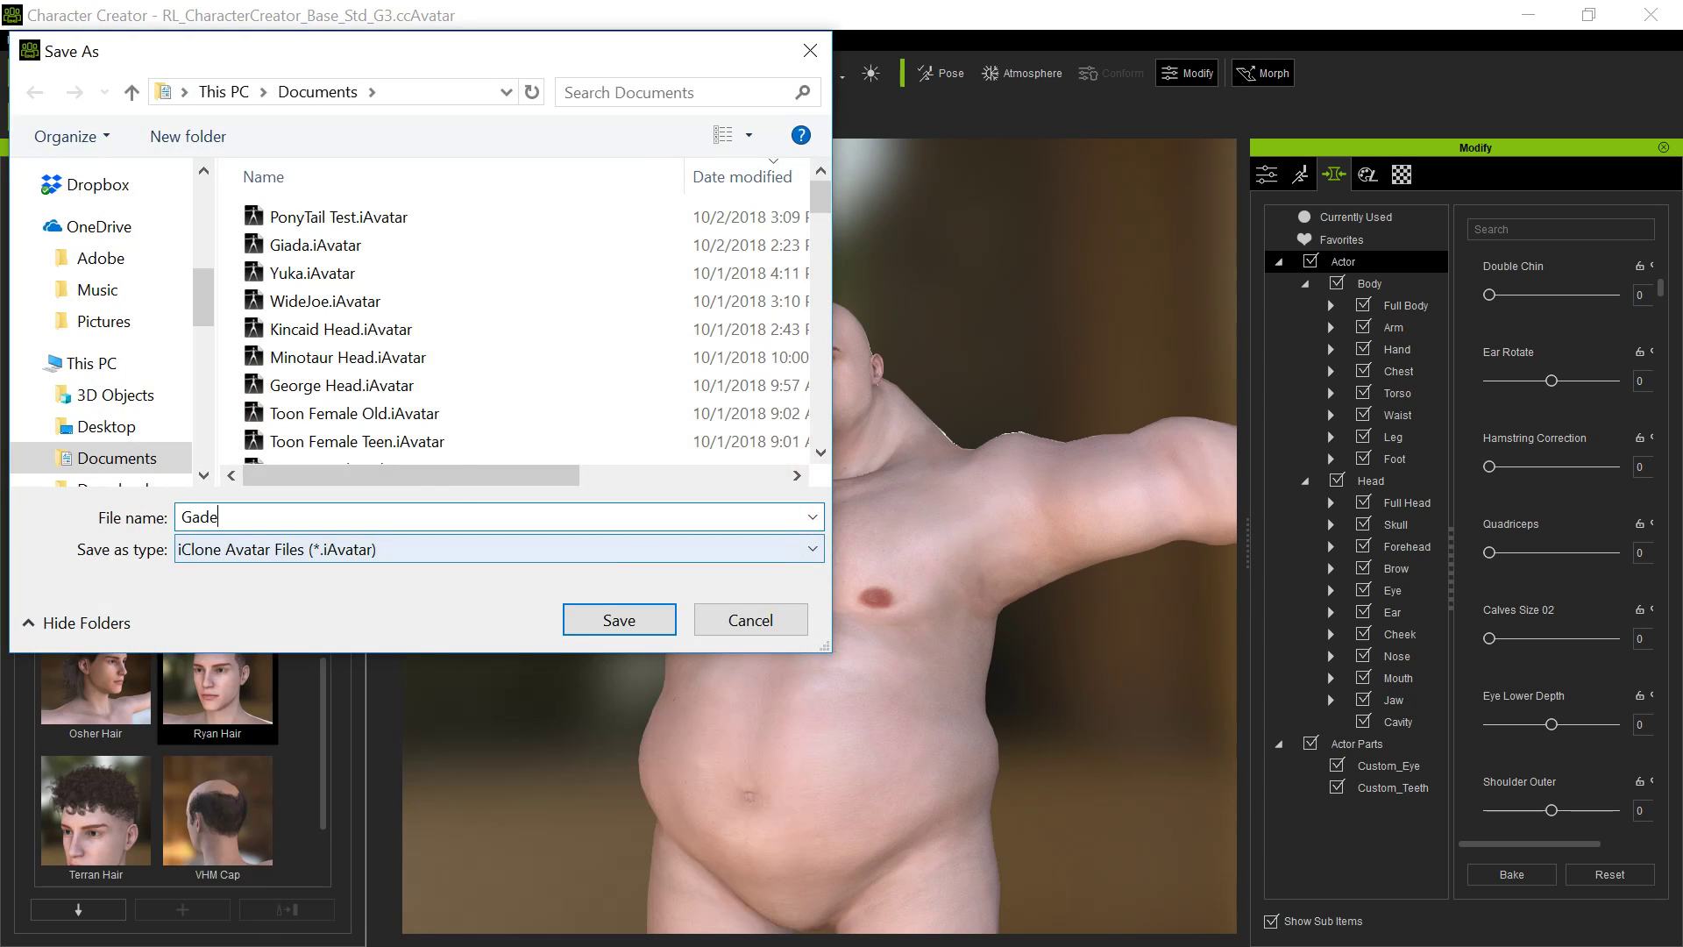
pyautogui.press('Return')
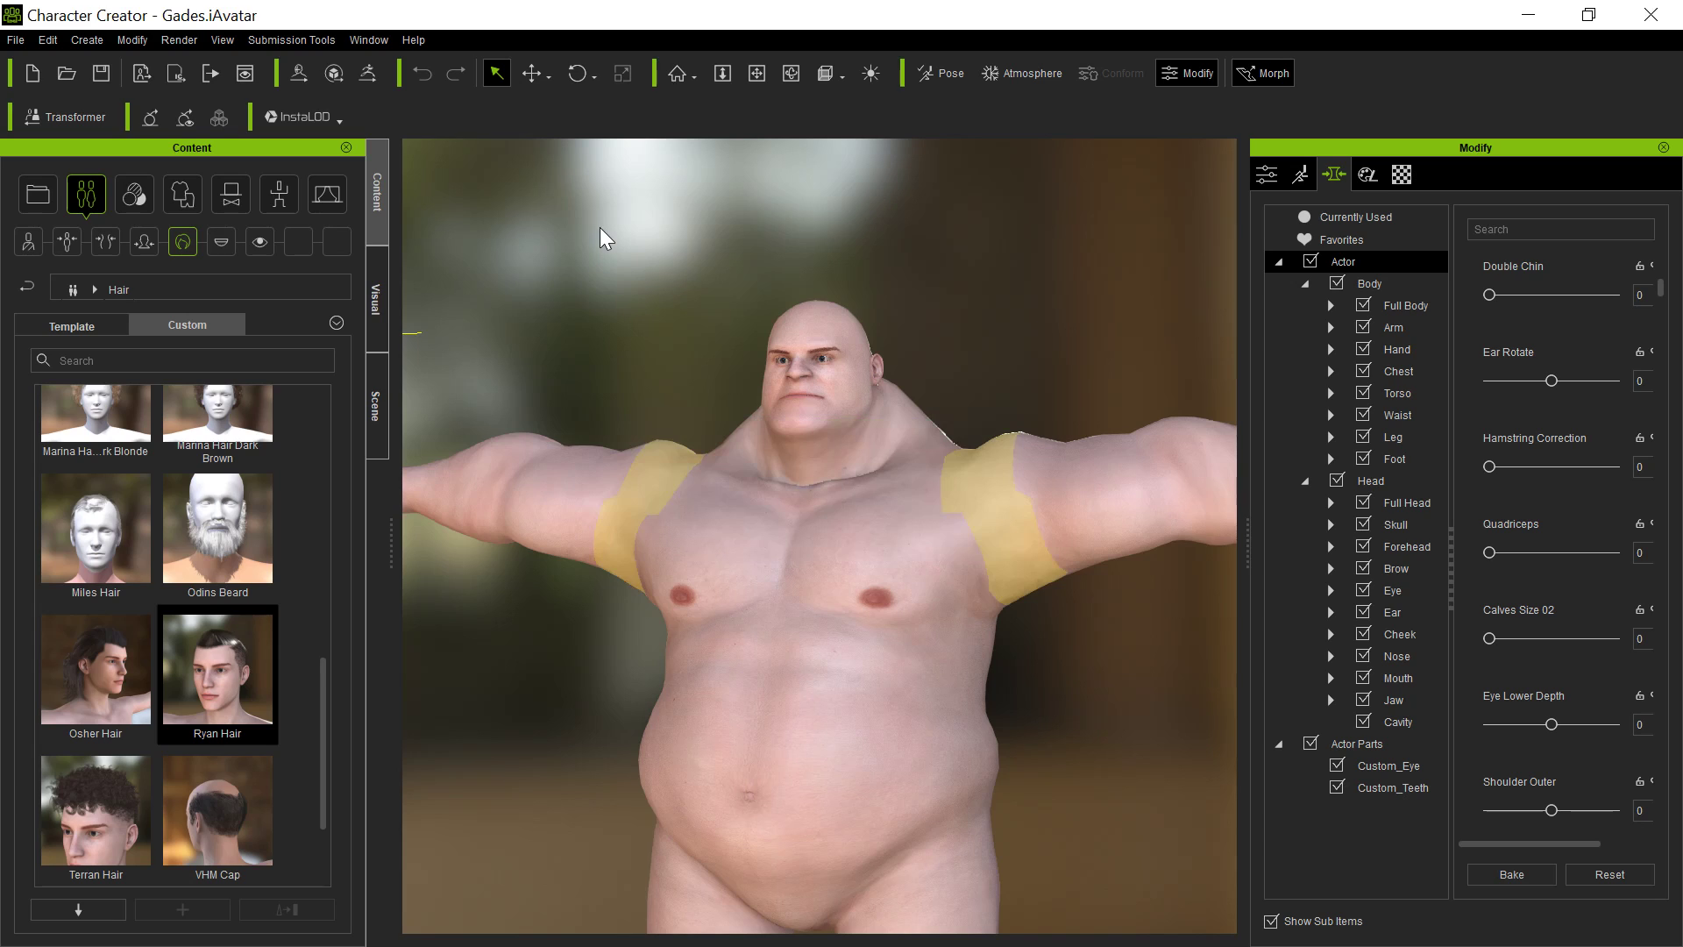
# Start a fresh default project without saving the current one
pyautogui.click(16, 41)
pyautogui.click(64, 70)
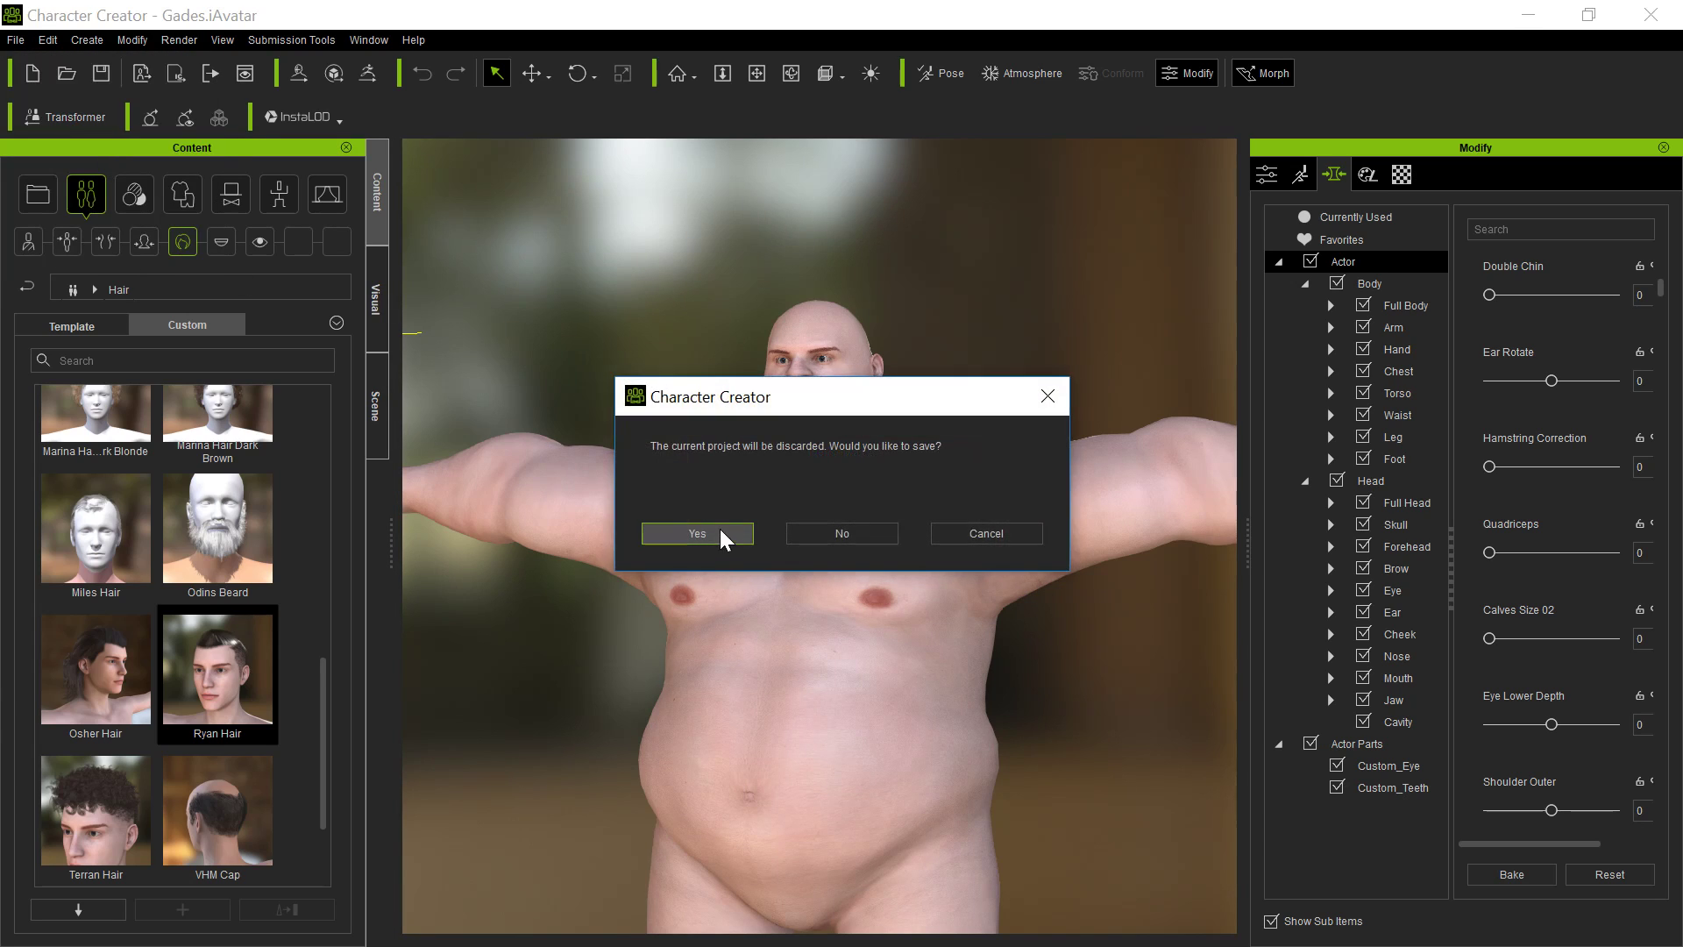
pyautogui.click(810, 541)
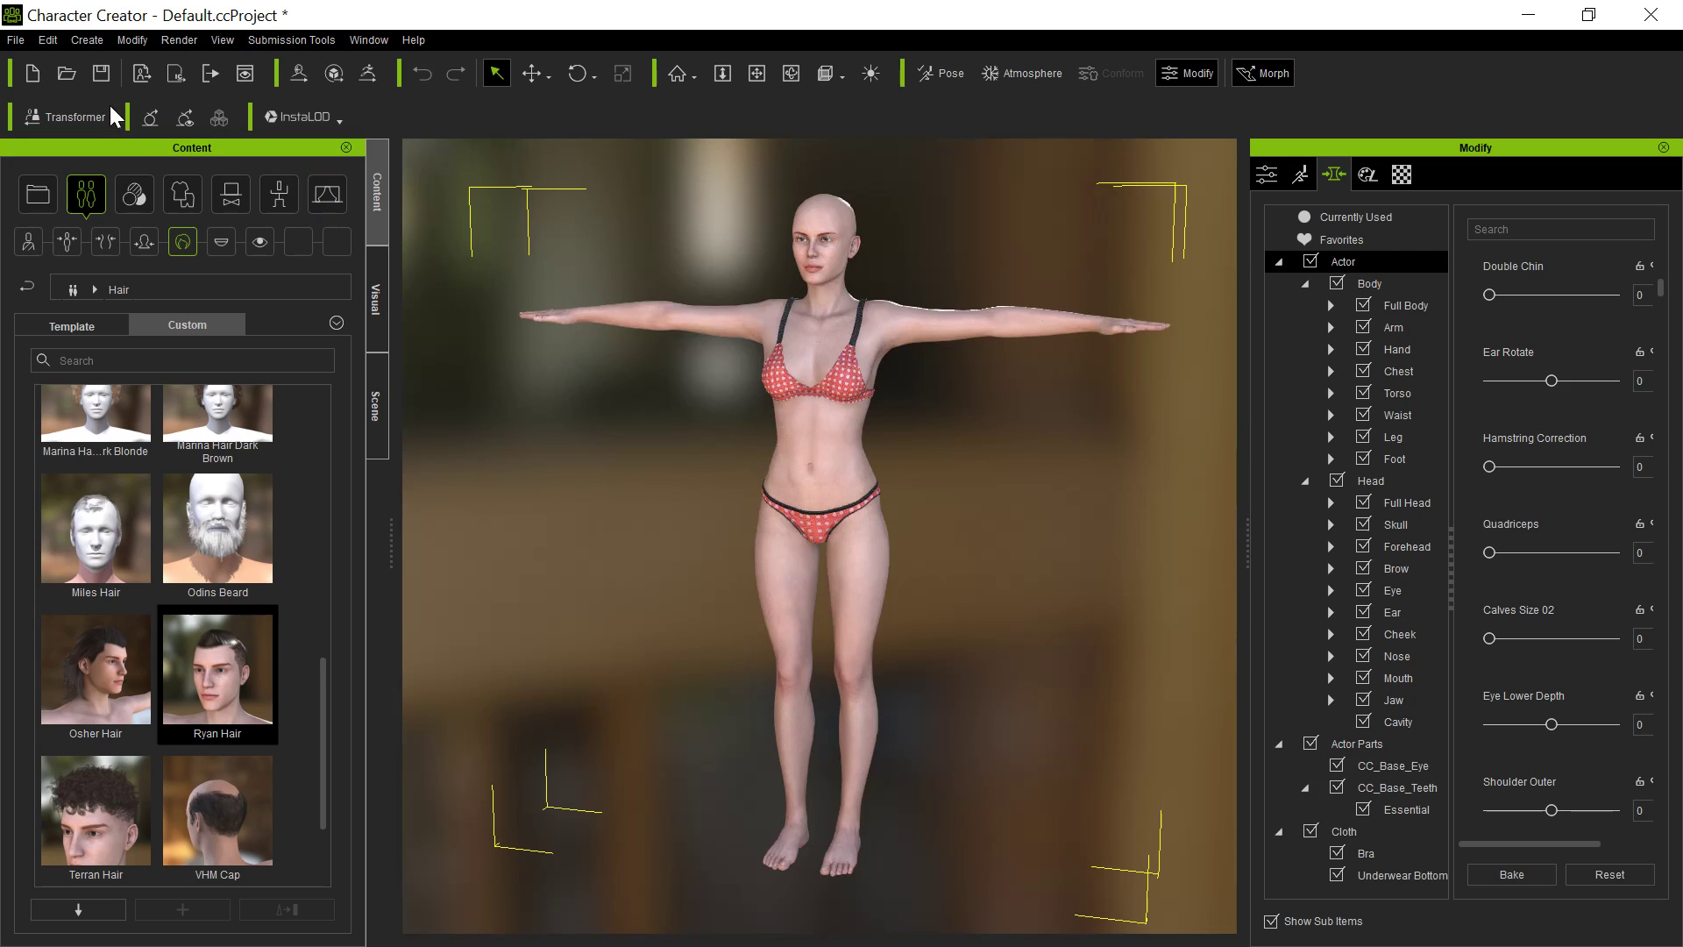
# Create a new morph slider and begin naming it Gades
pyautogui.click(87, 40)
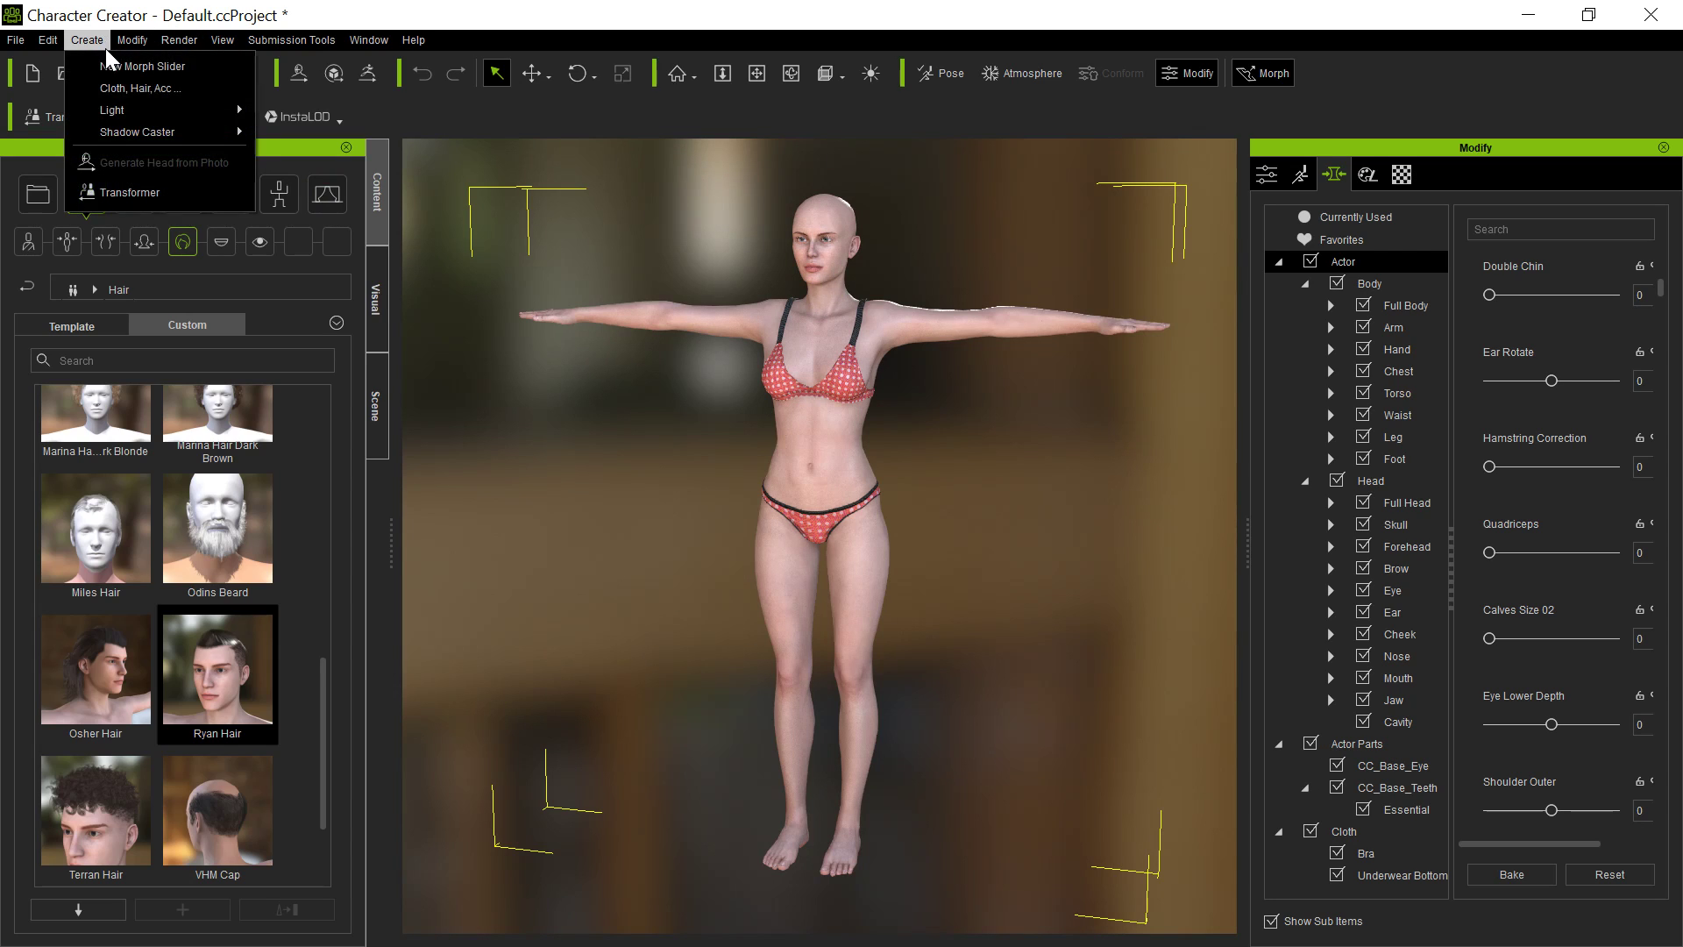
pyautogui.click(103, 68)
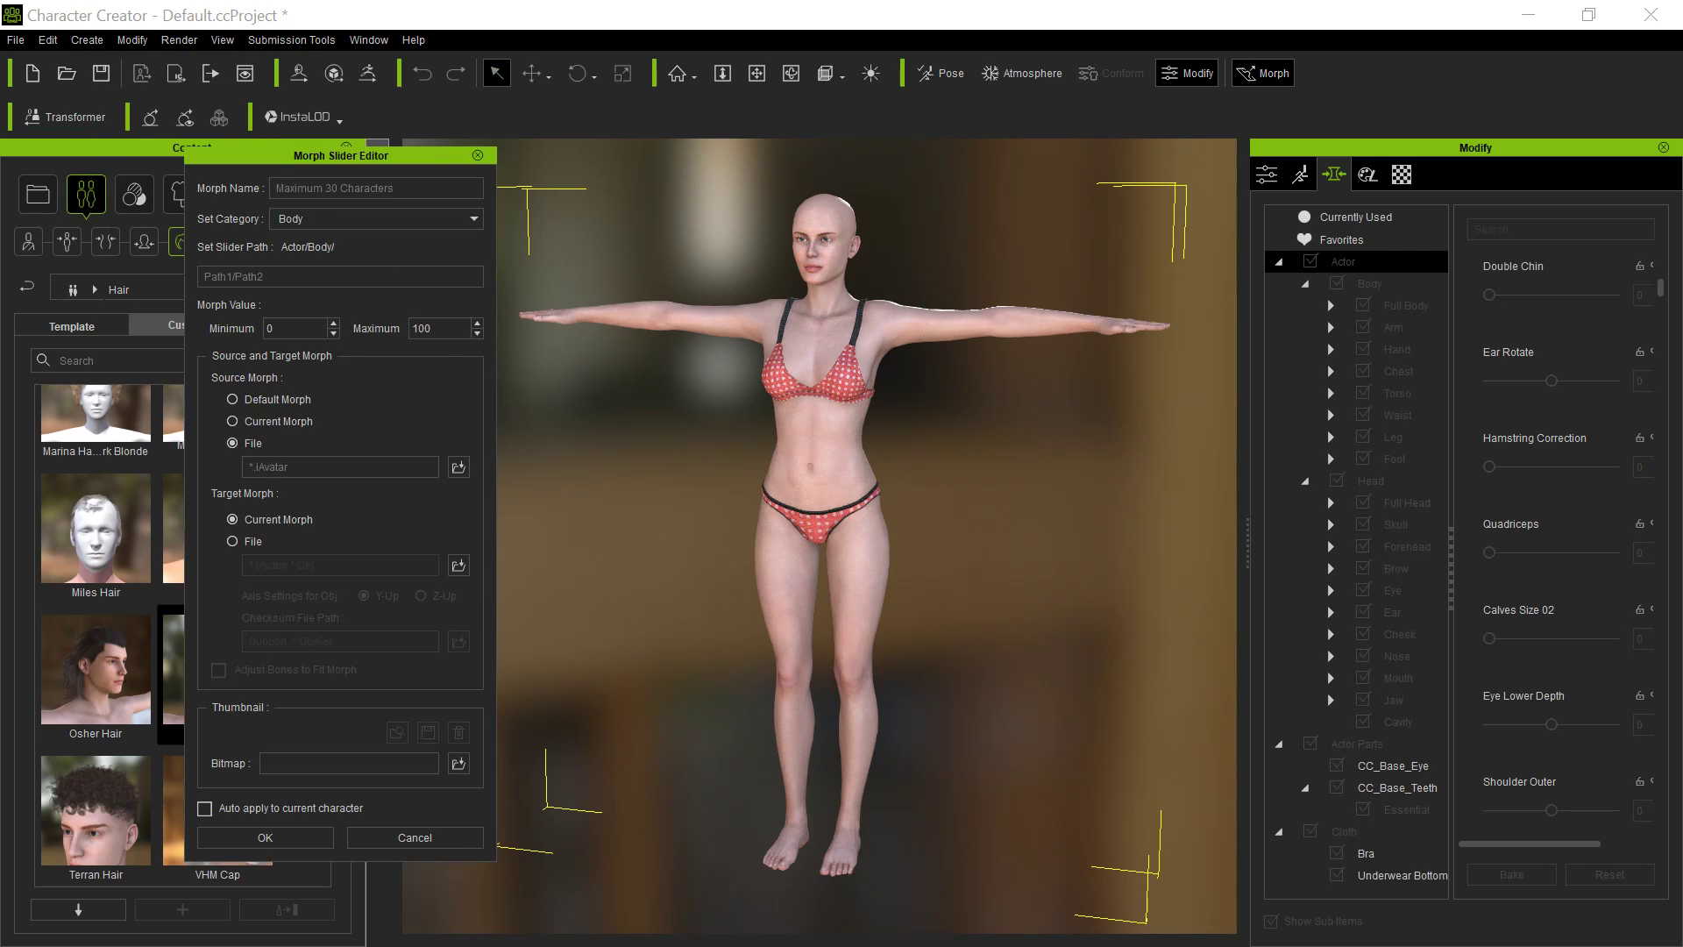
pyautogui.write('Gades')
# Set the slider's source morph file to Gen 8 Male.iAvatar
pyautogui.click(458, 468)
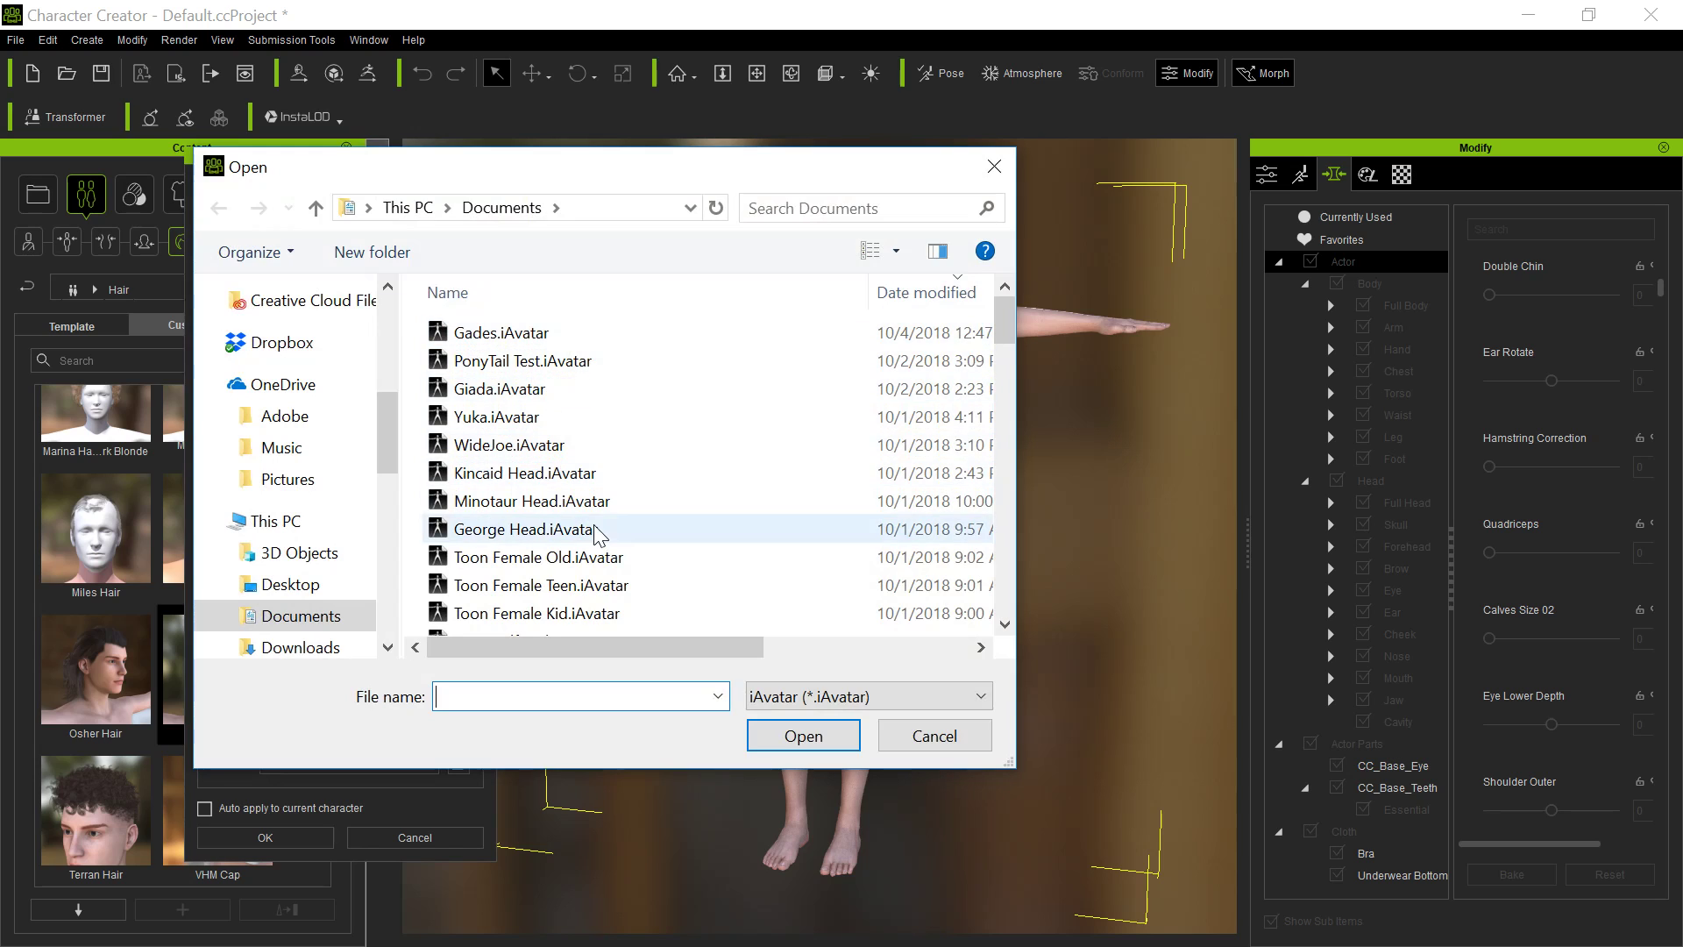
pyautogui.scroll(-4, 570, 531)
pyautogui.scroll(-5, 596, 533)
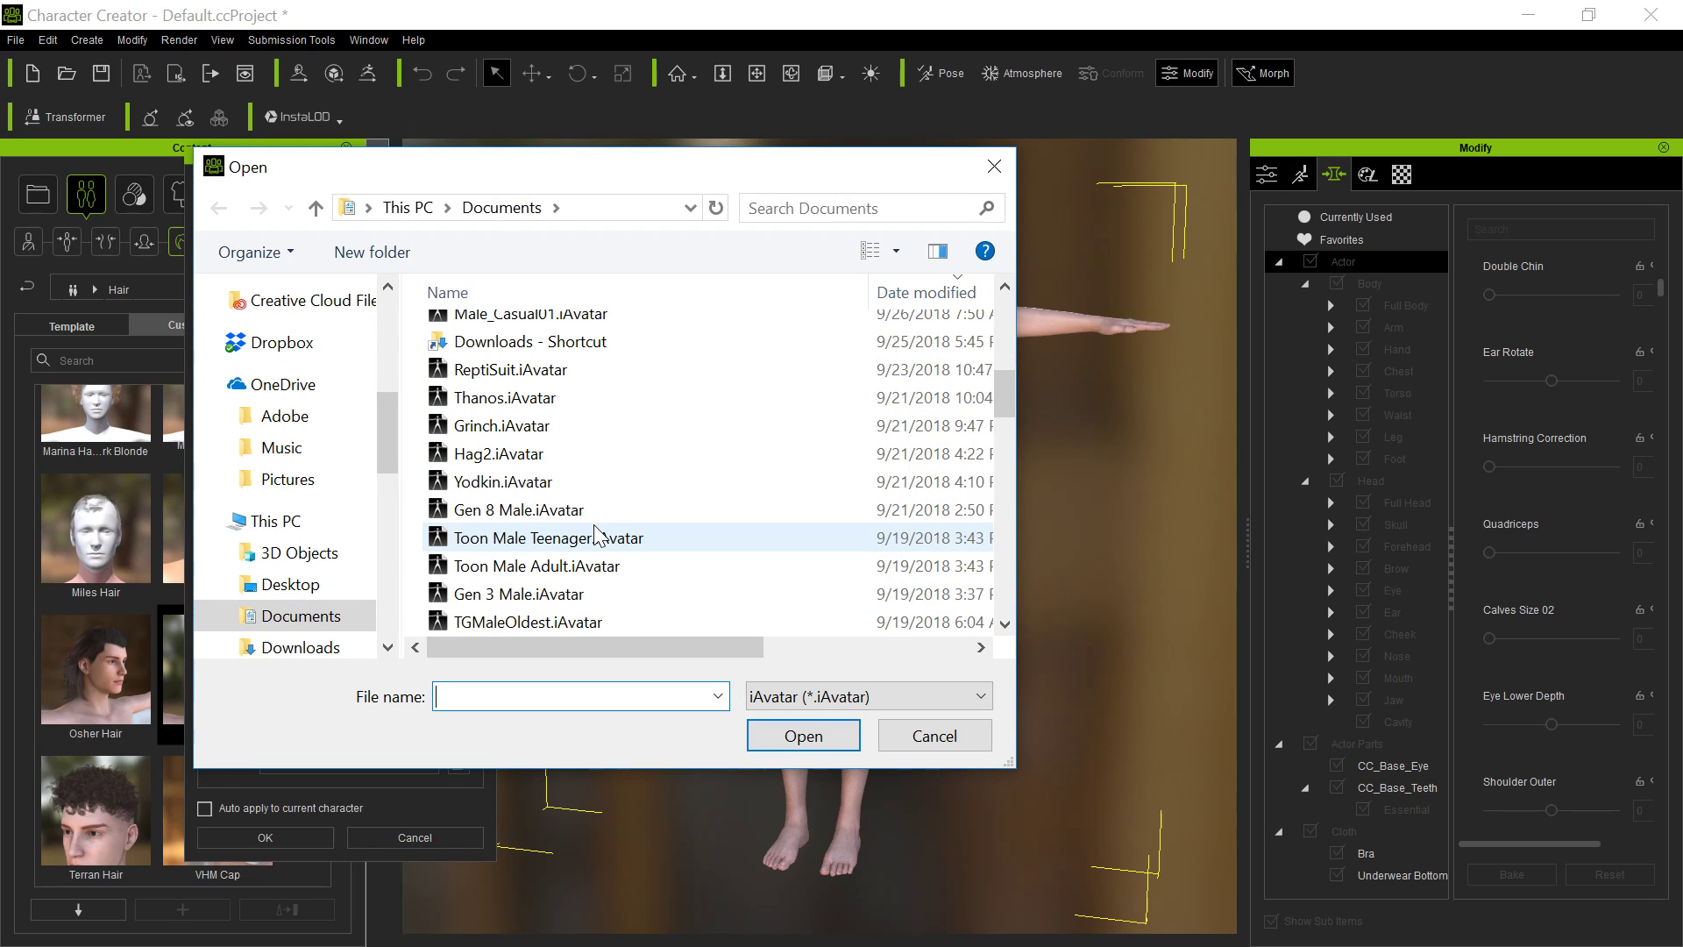
pyautogui.scroll(-3, 596, 535)
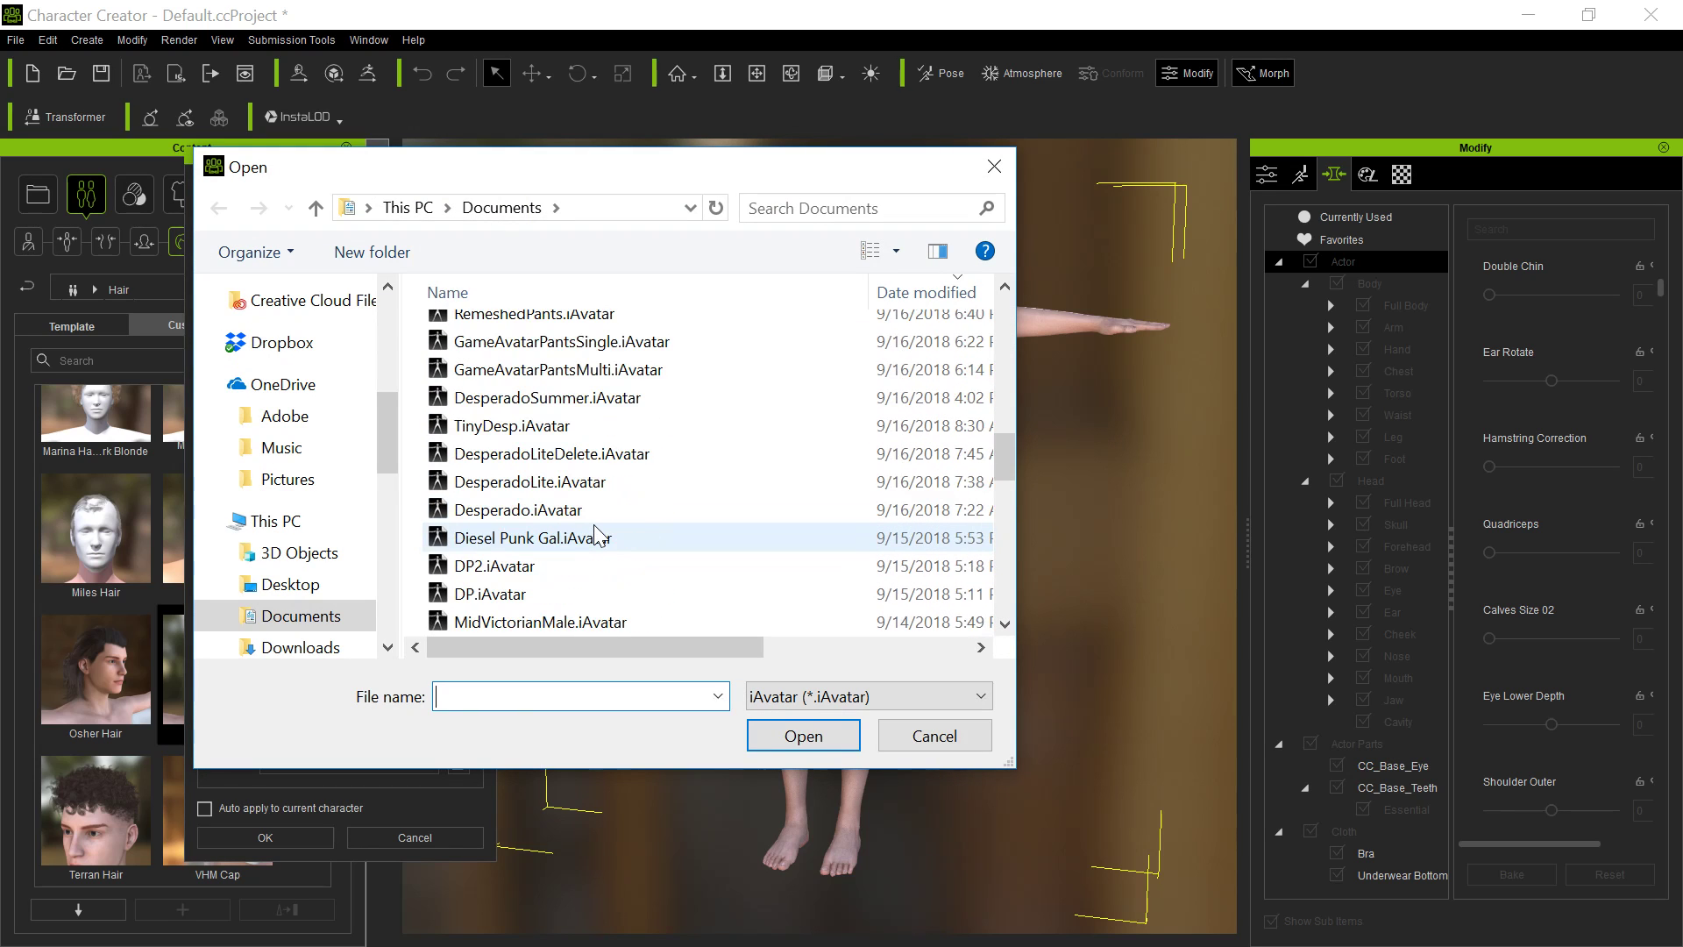
pyautogui.scroll(5, 598, 535)
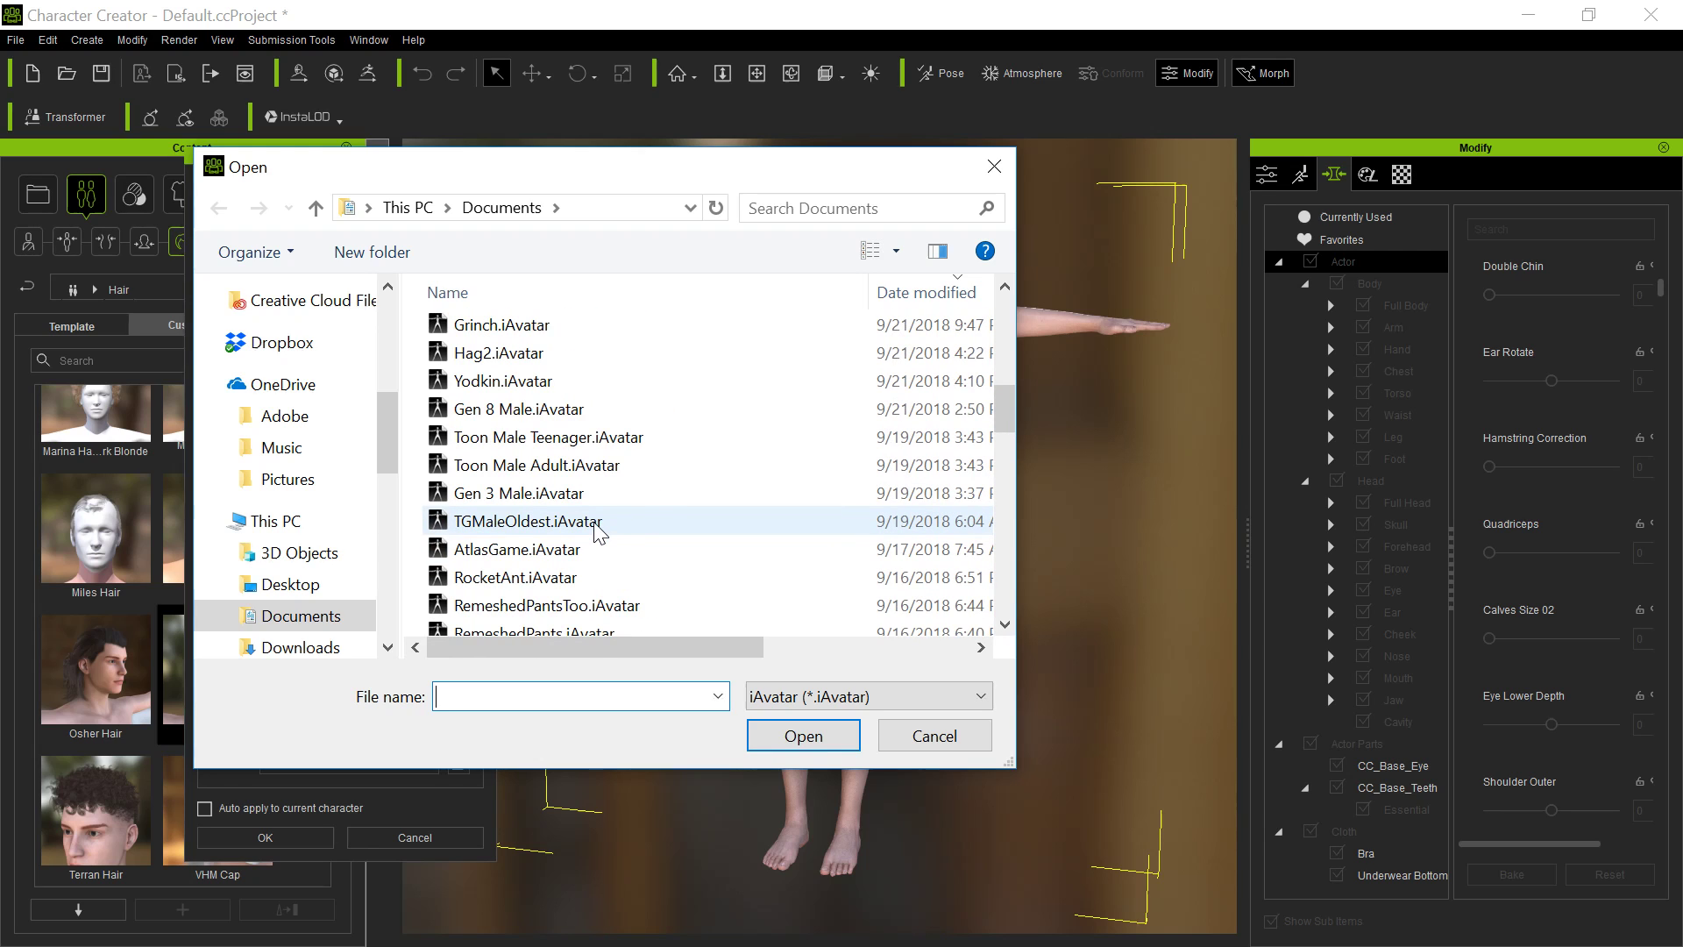
pyautogui.scroll(1, 600, 532)
pyautogui.click(582, 492)
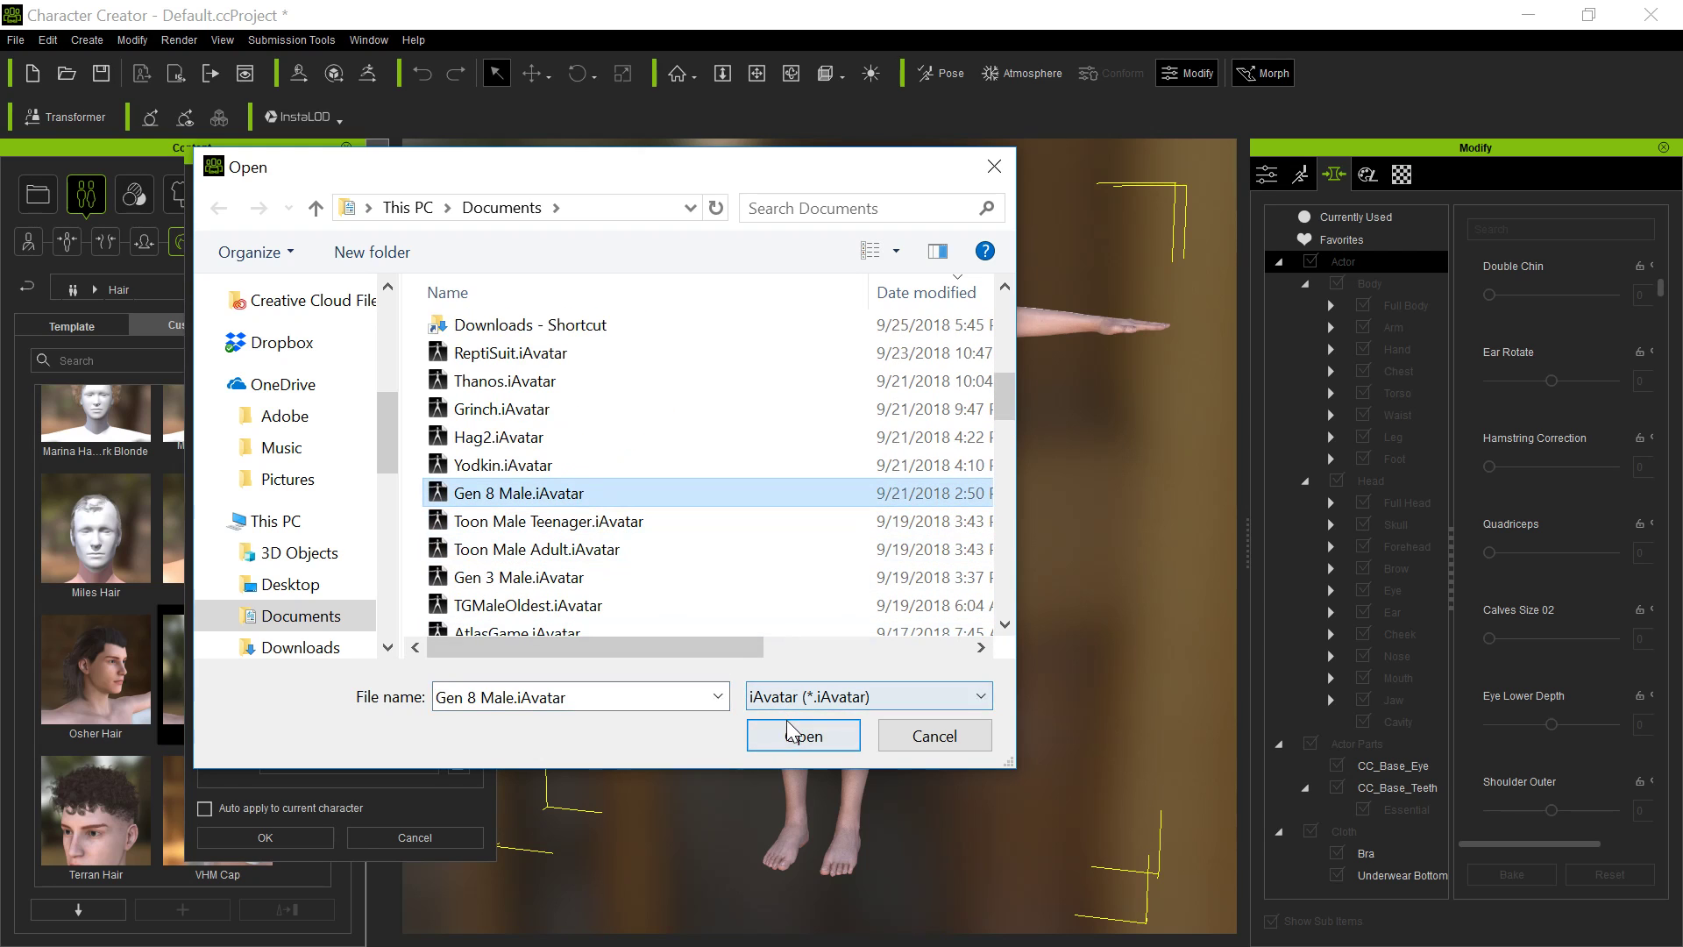
pyautogui.click(793, 734)
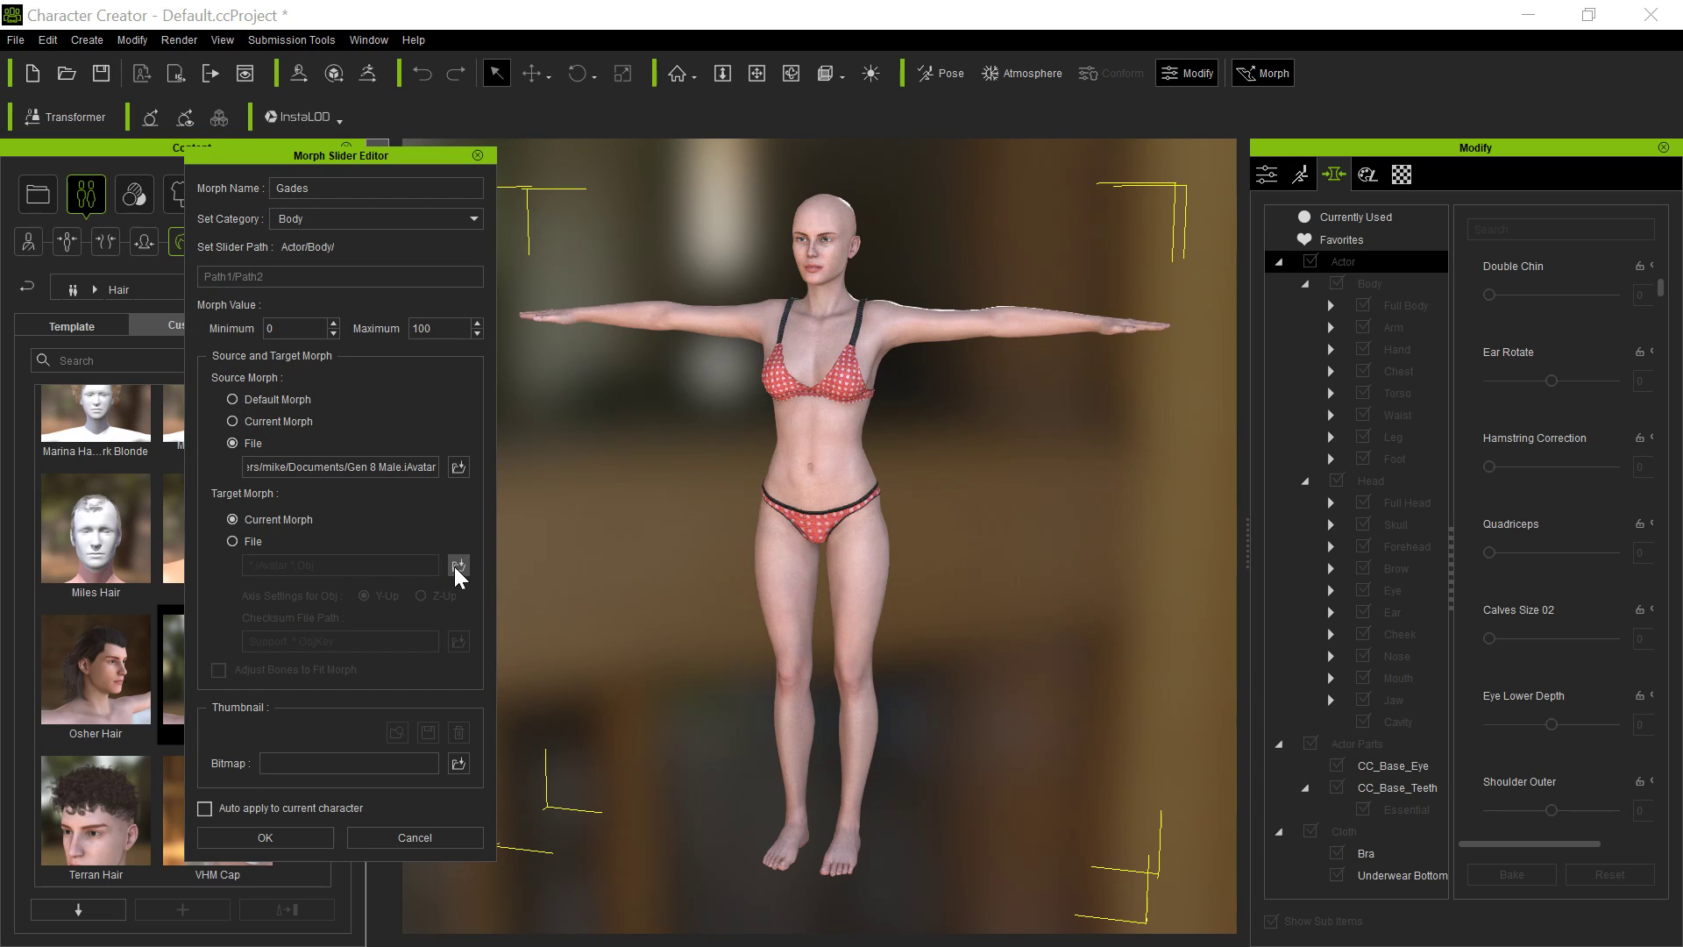
# Set Gades.iAvatar as the target, enable Adjust Bones to Fit Morph, and generate the slider
pyautogui.click(457, 566)
pyautogui.click(552, 332)
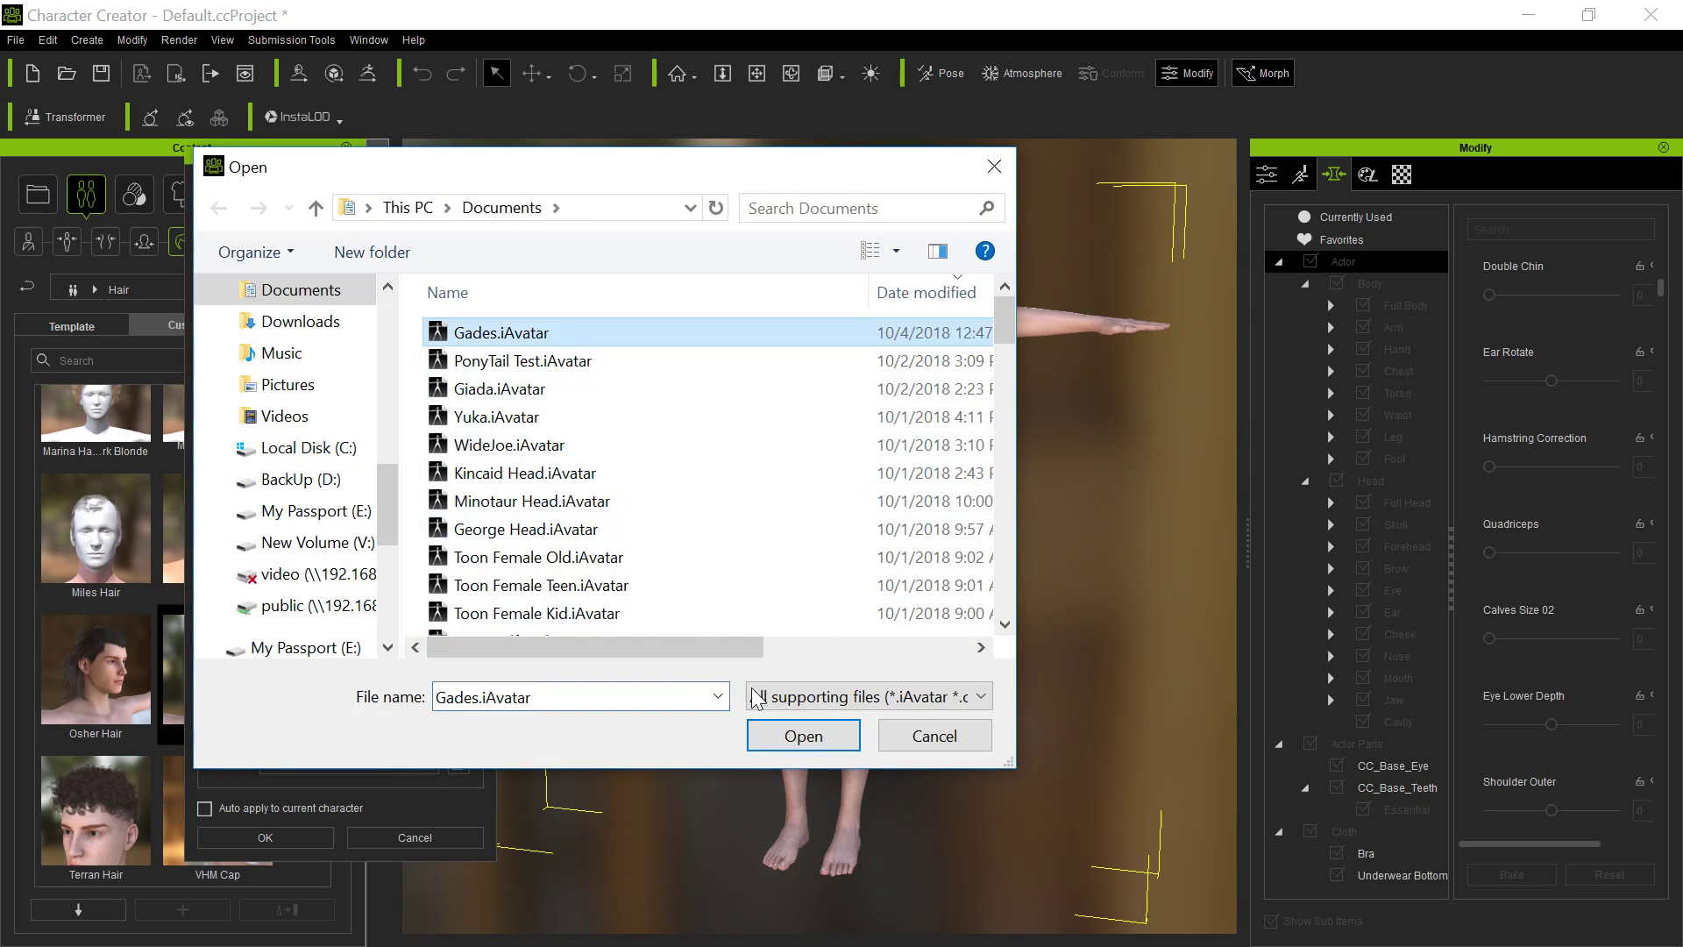
pyautogui.click(792, 735)
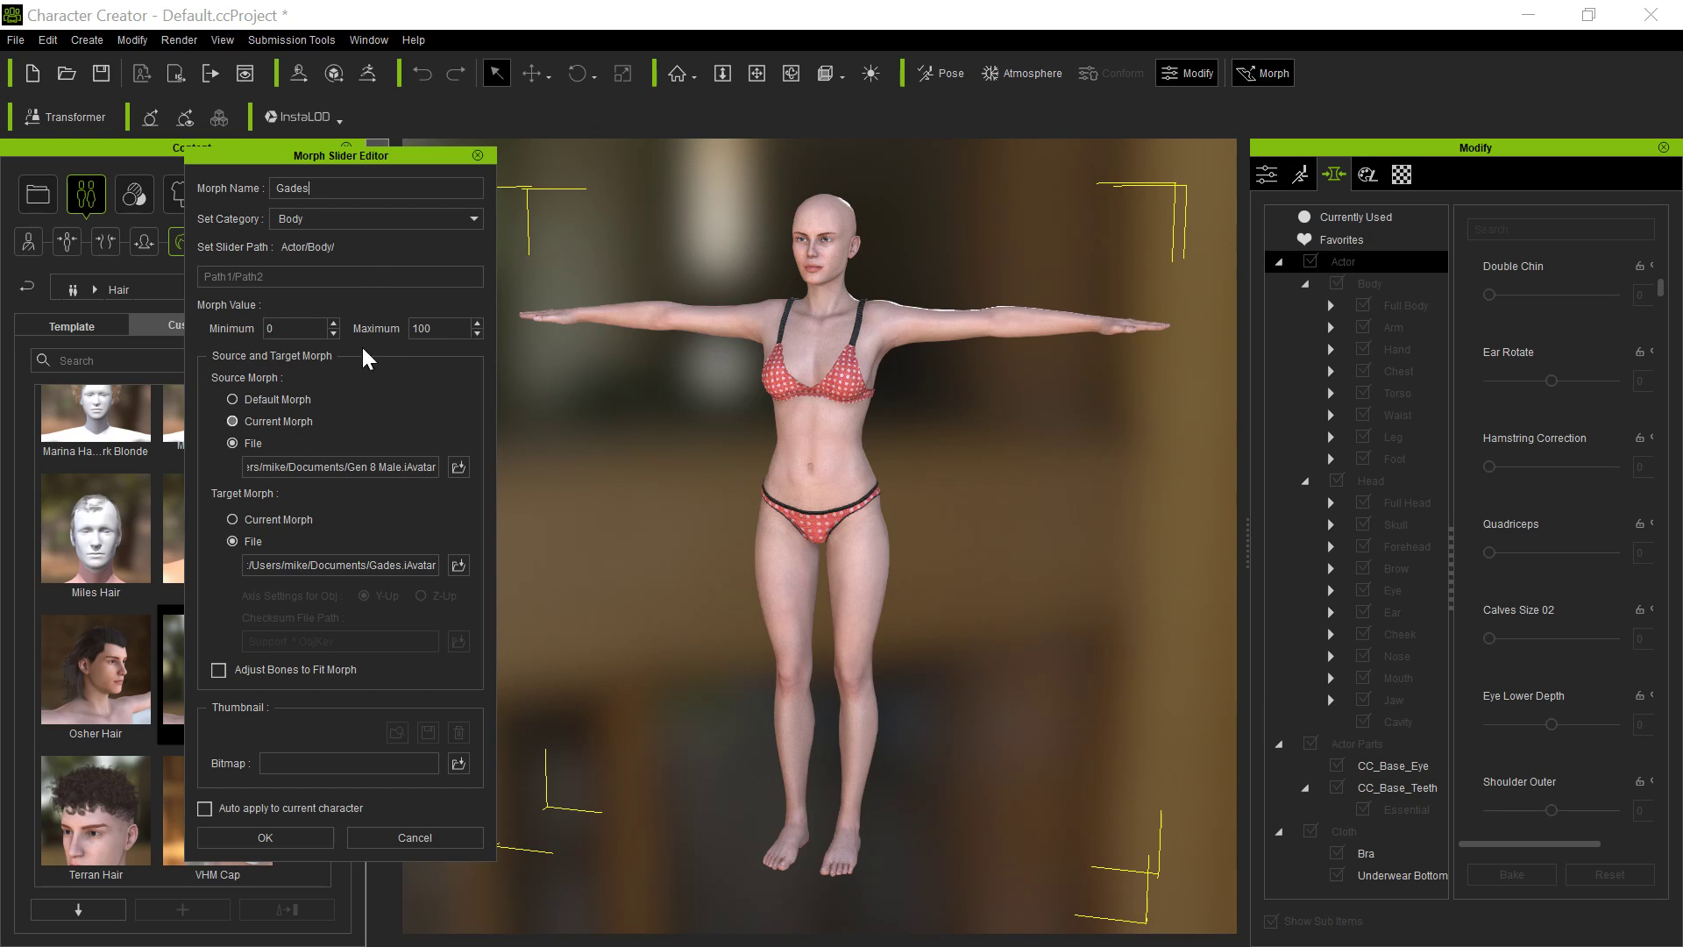
pyautogui.click(295, 671)
pyautogui.click(263, 838)
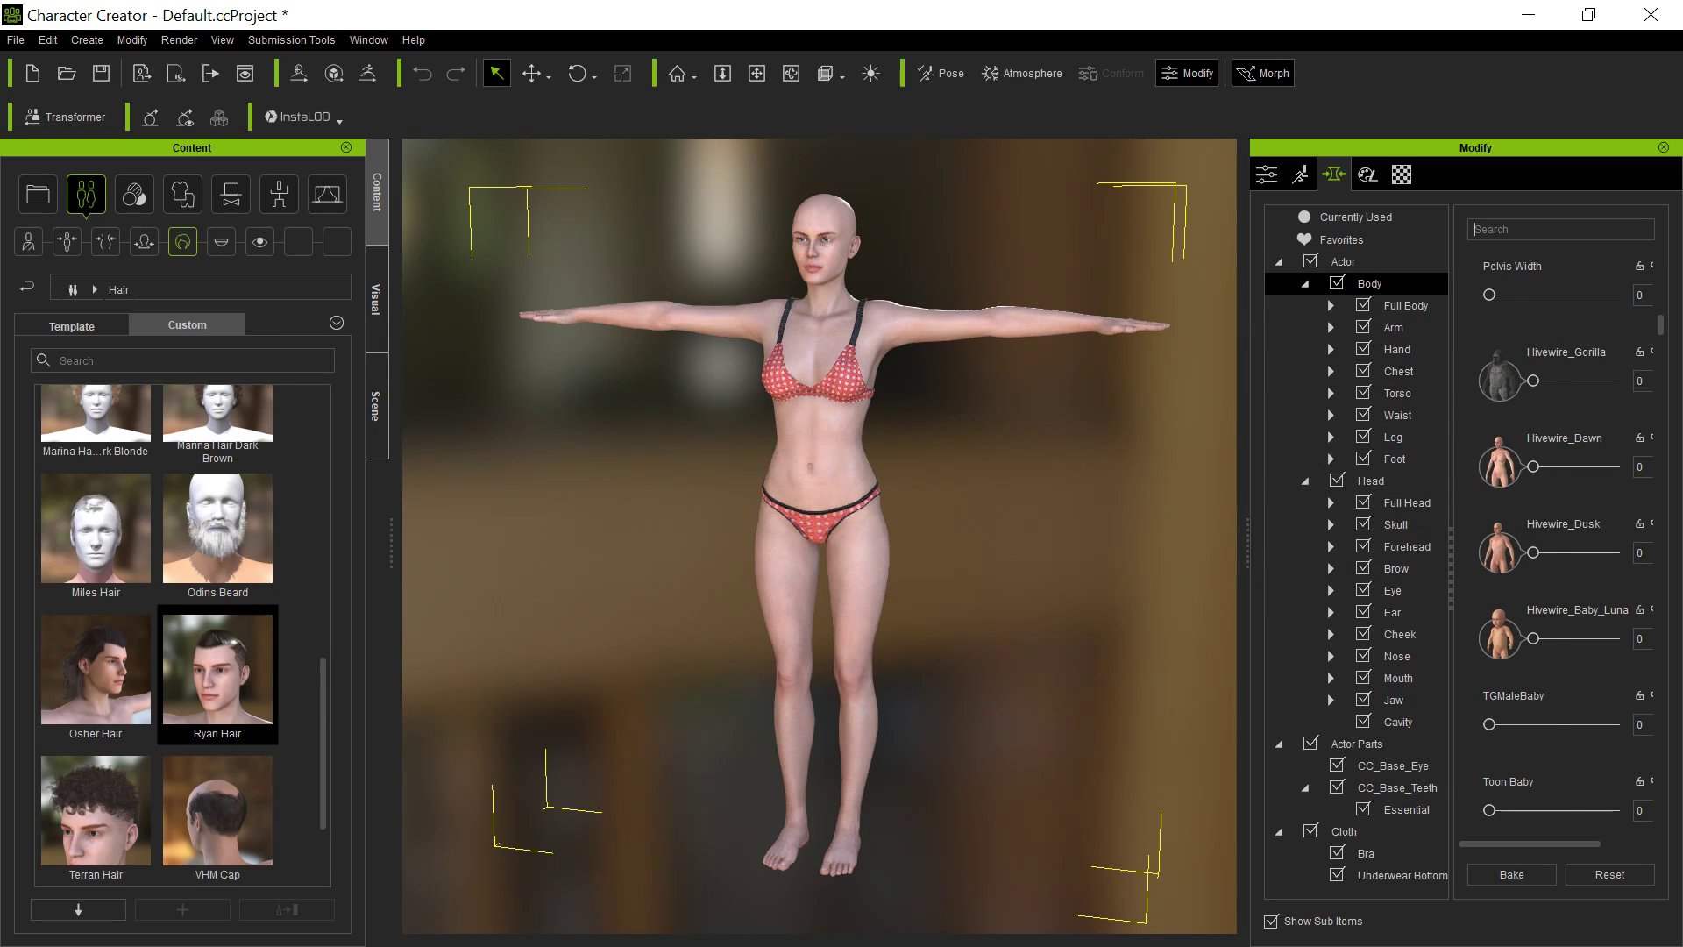
# Filter the Modify panel by 'gad', test the Gades slider up to 100, then return it to 0
pyautogui.write('gad')
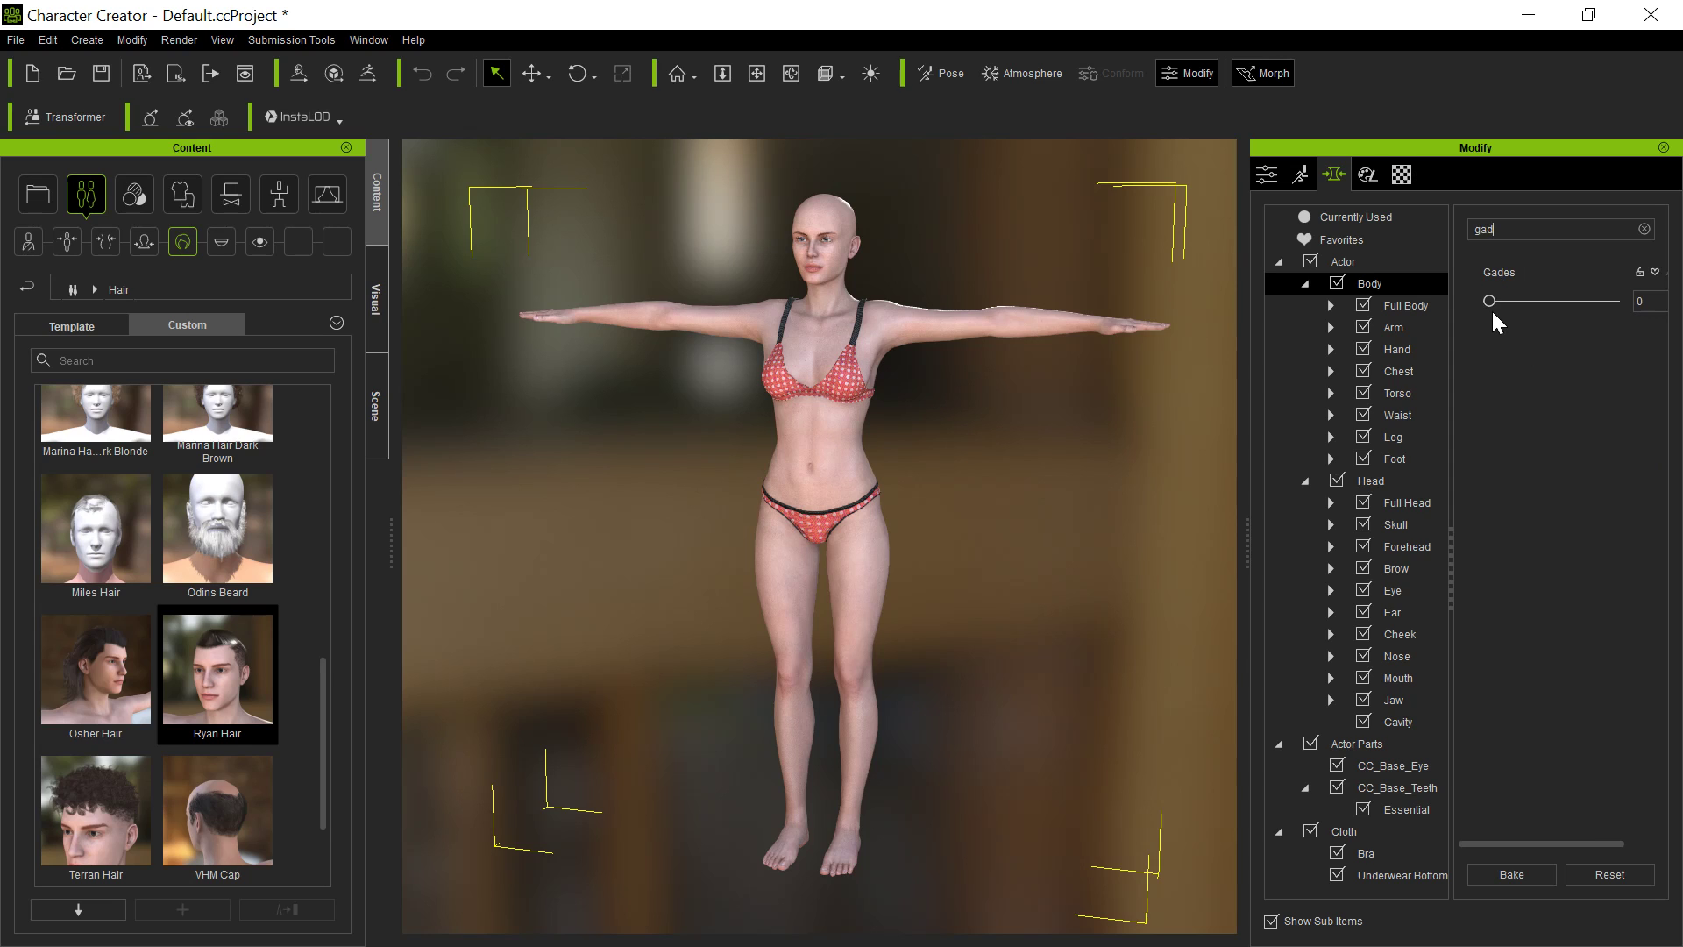
pyautogui.moveTo(1491, 307); pyautogui.dragTo(1536, 306)
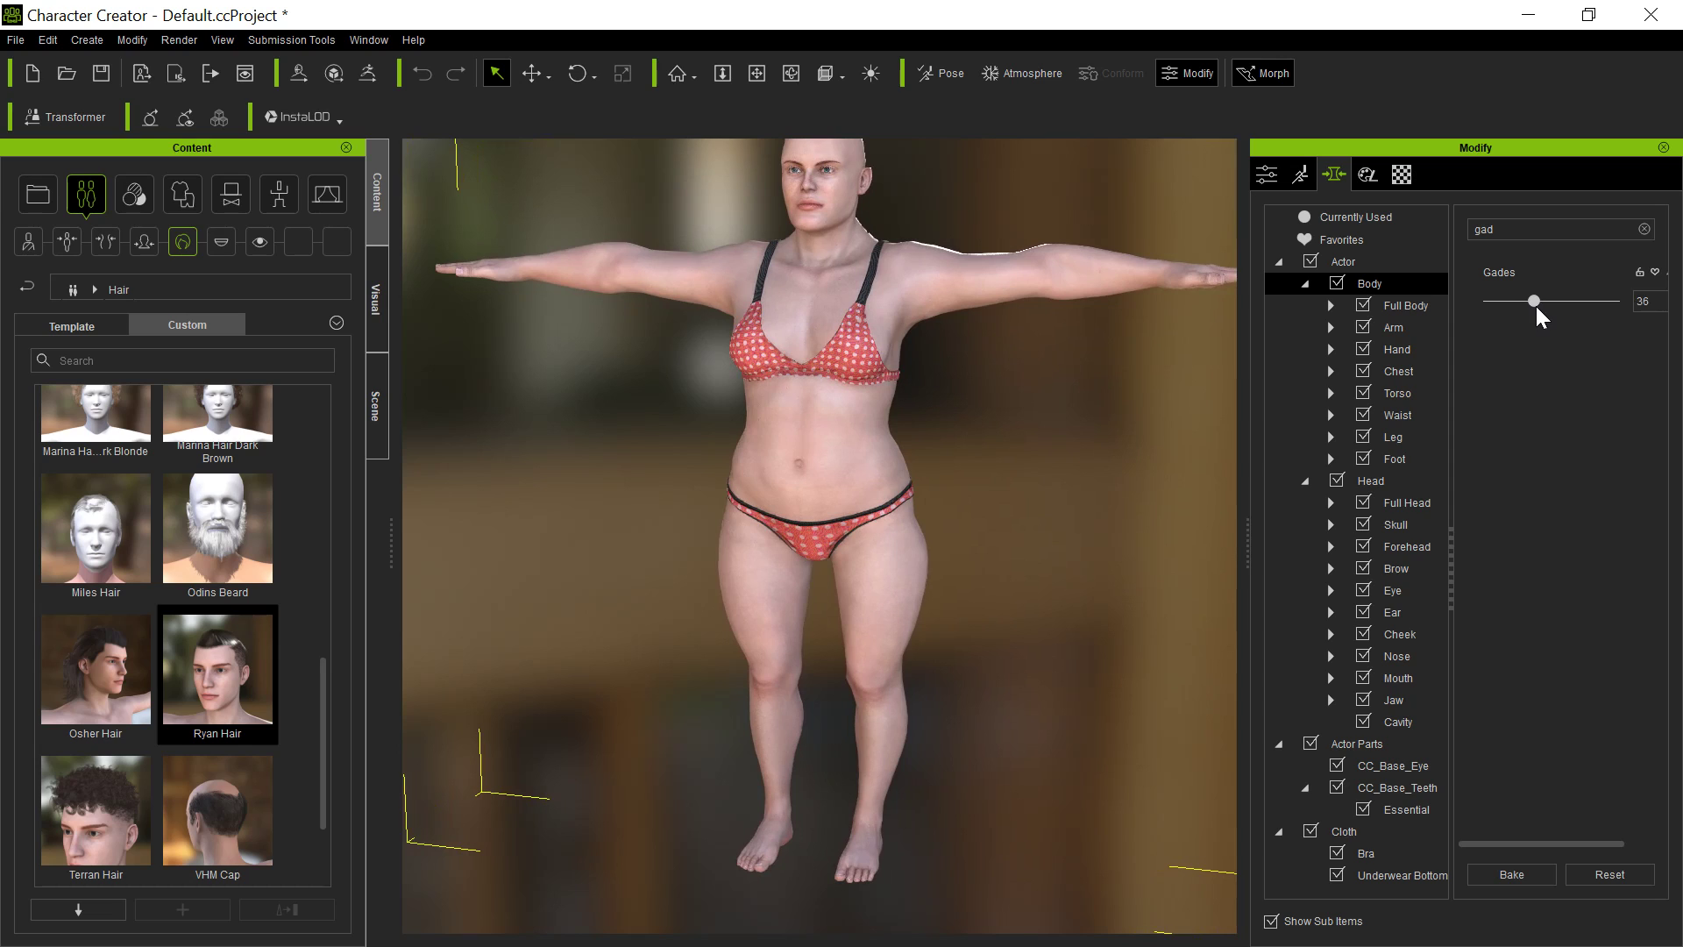
pyautogui.press('x')
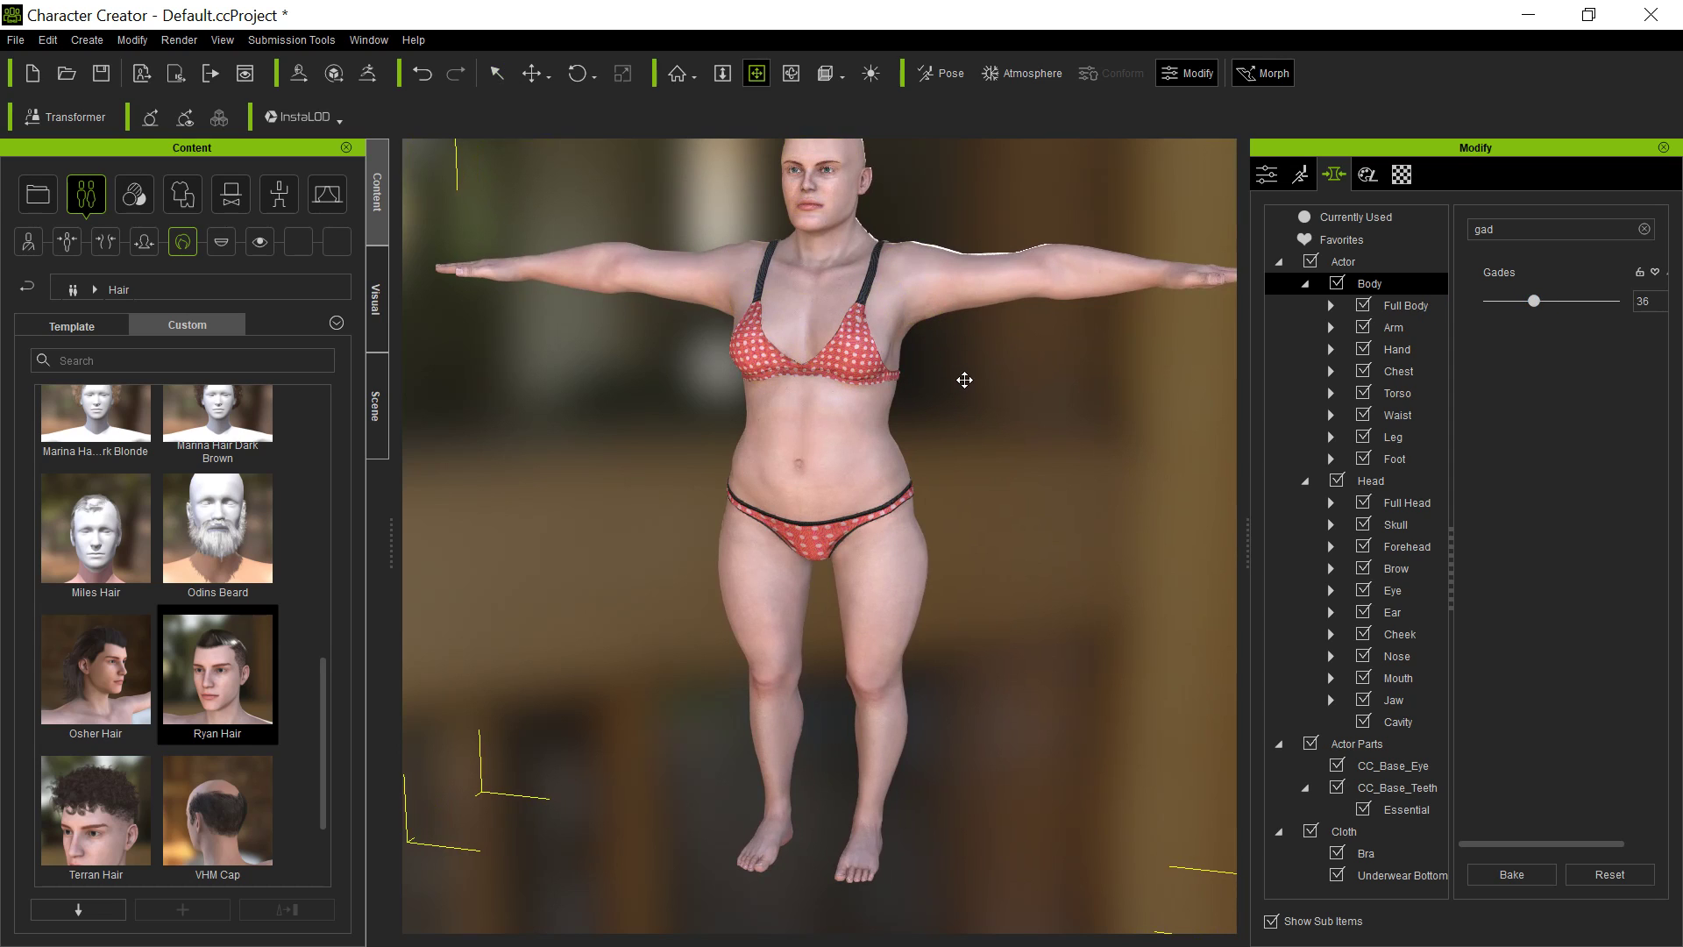
pyautogui.moveTo(964, 379); pyautogui.dragTo(1061, 415)
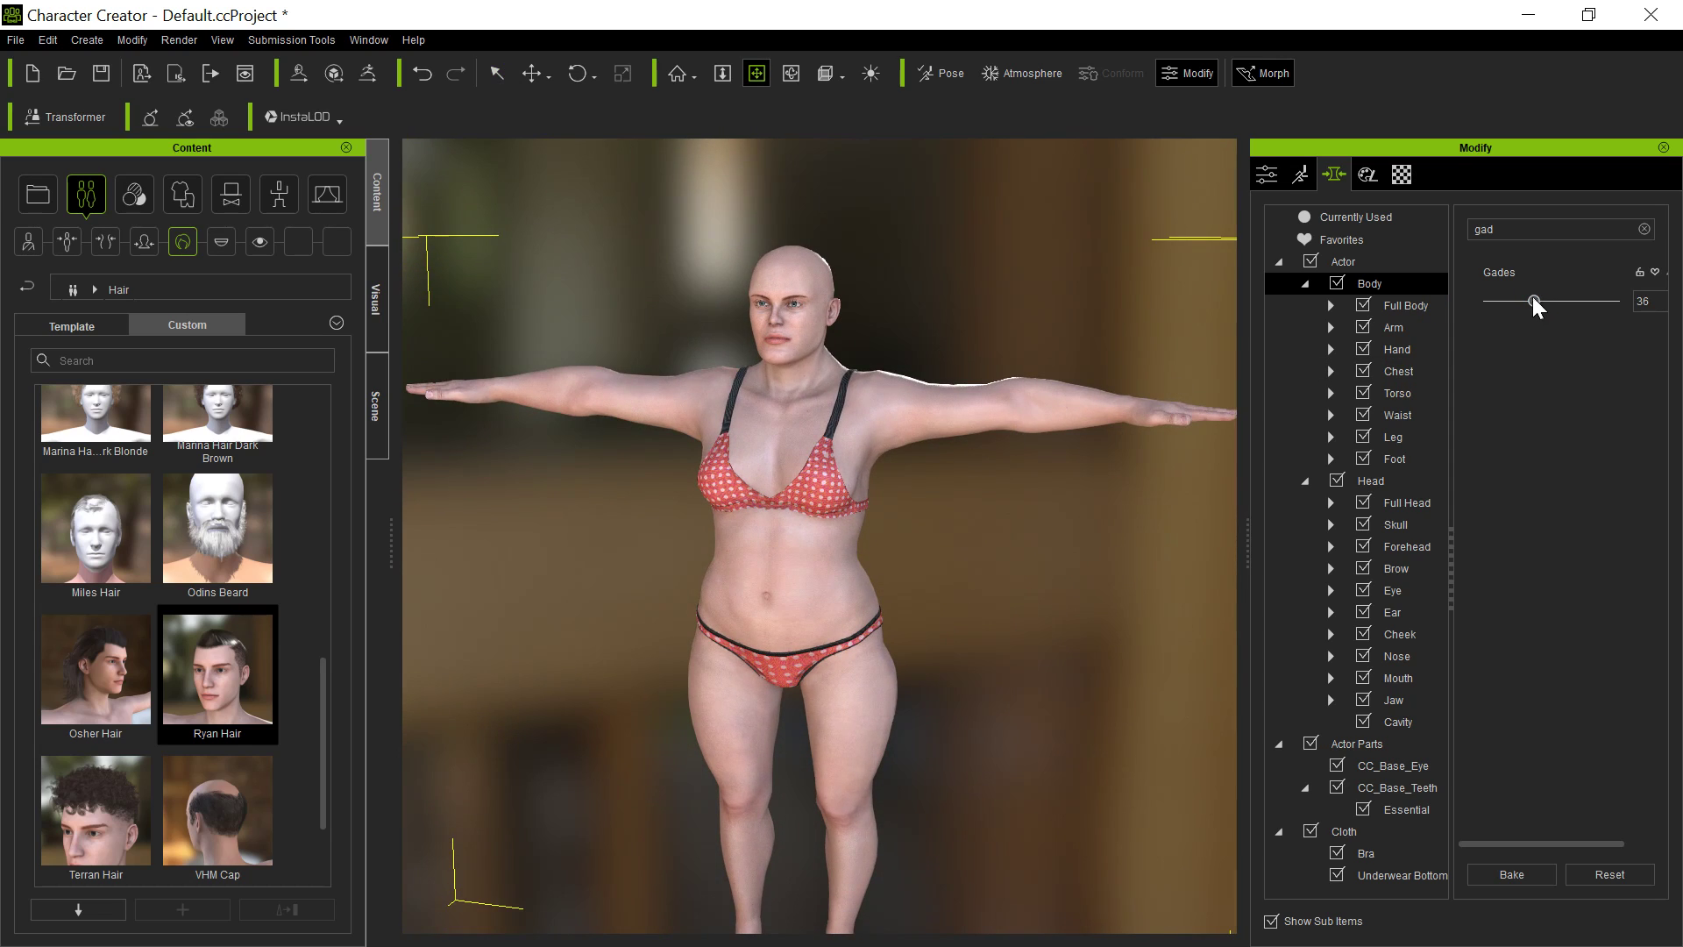
pyautogui.moveTo(1553, 302); pyautogui.dragTo(1436, 323)
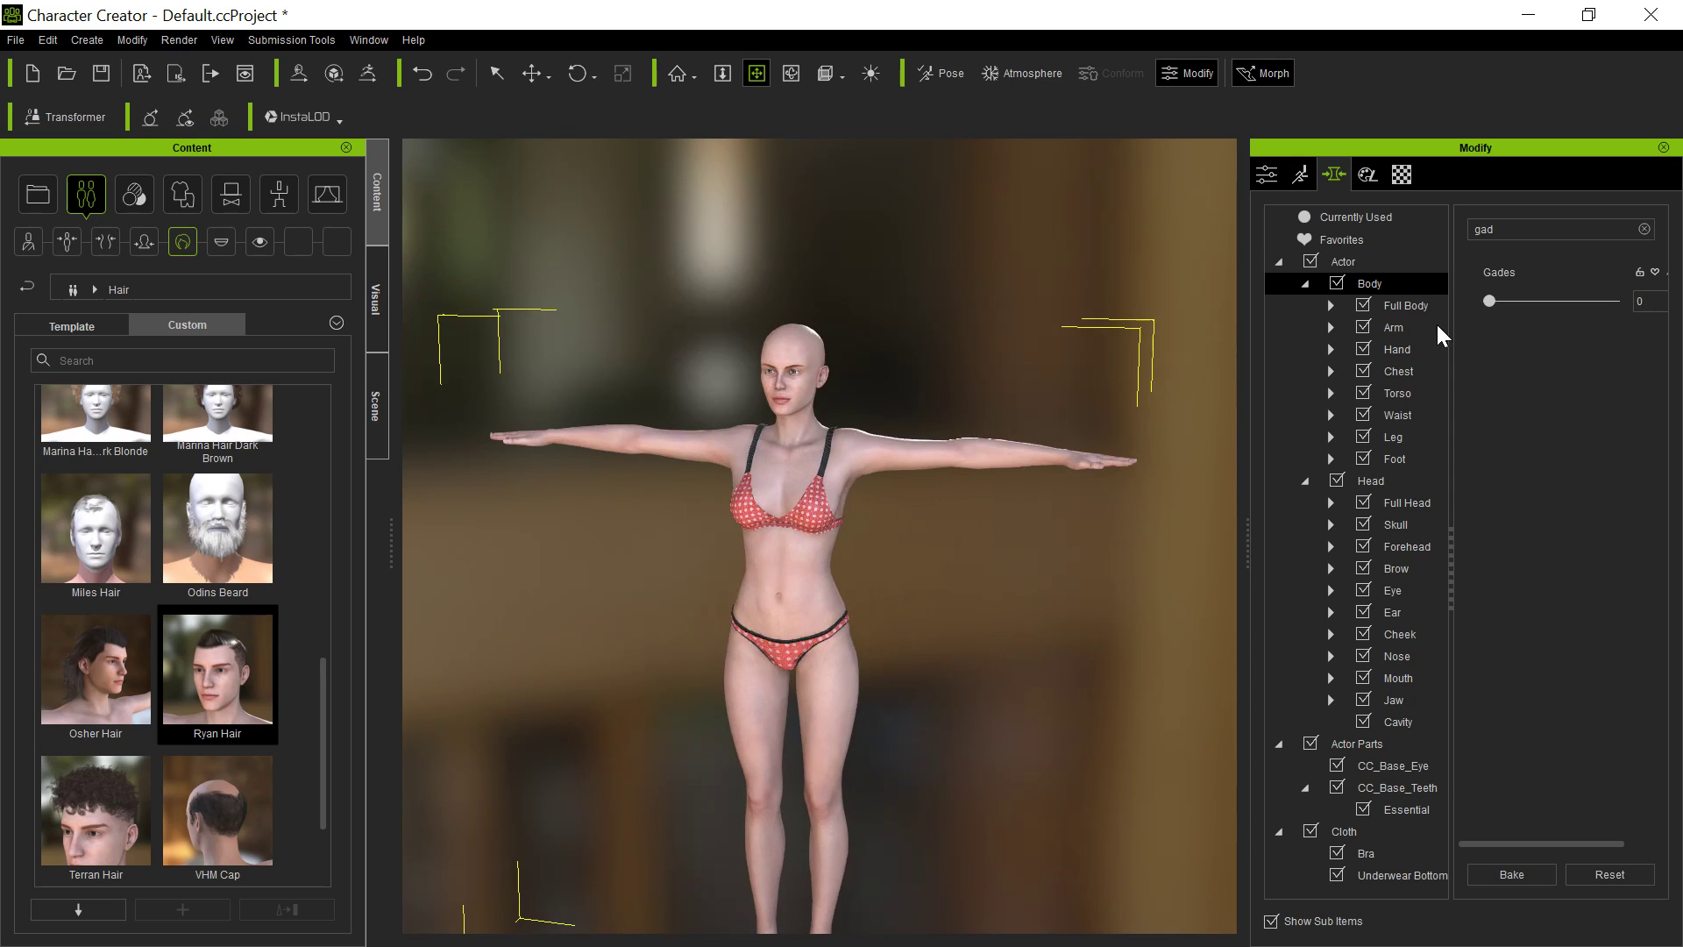
pyautogui.moveTo(1554, 321); pyautogui.dragTo(1465, 302)
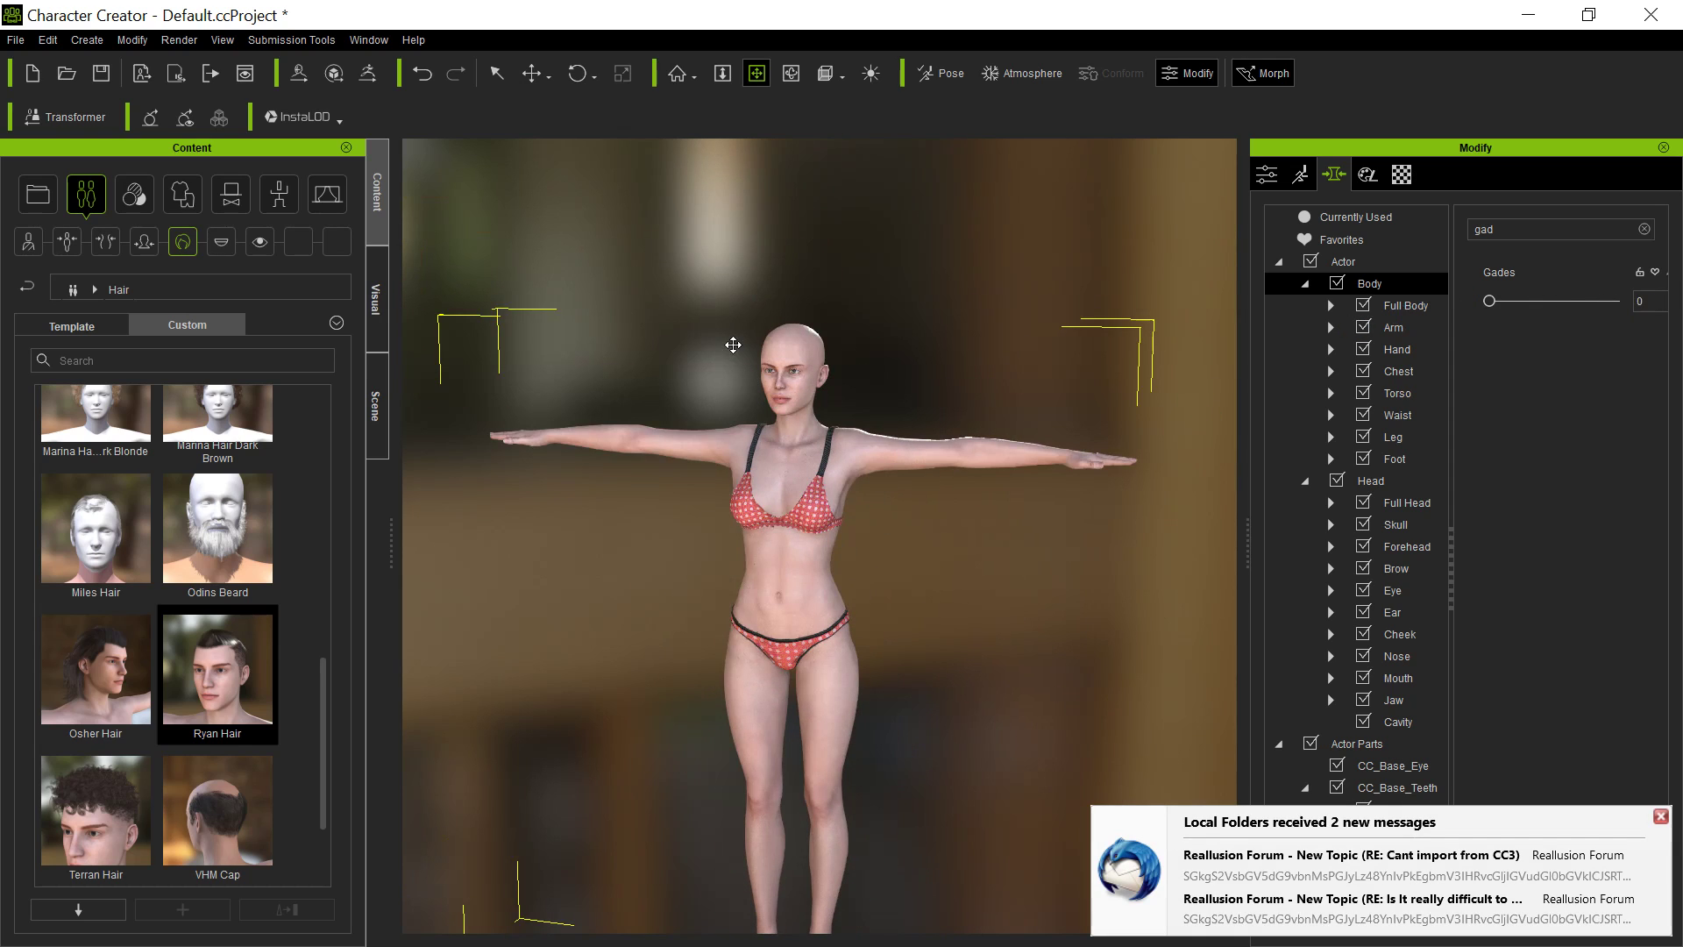
# In DAZ Studio, drag the Genesis 8 Male's Gades morph from 100% down to 0
pyautogui.hotkey('alt', 'Tab')
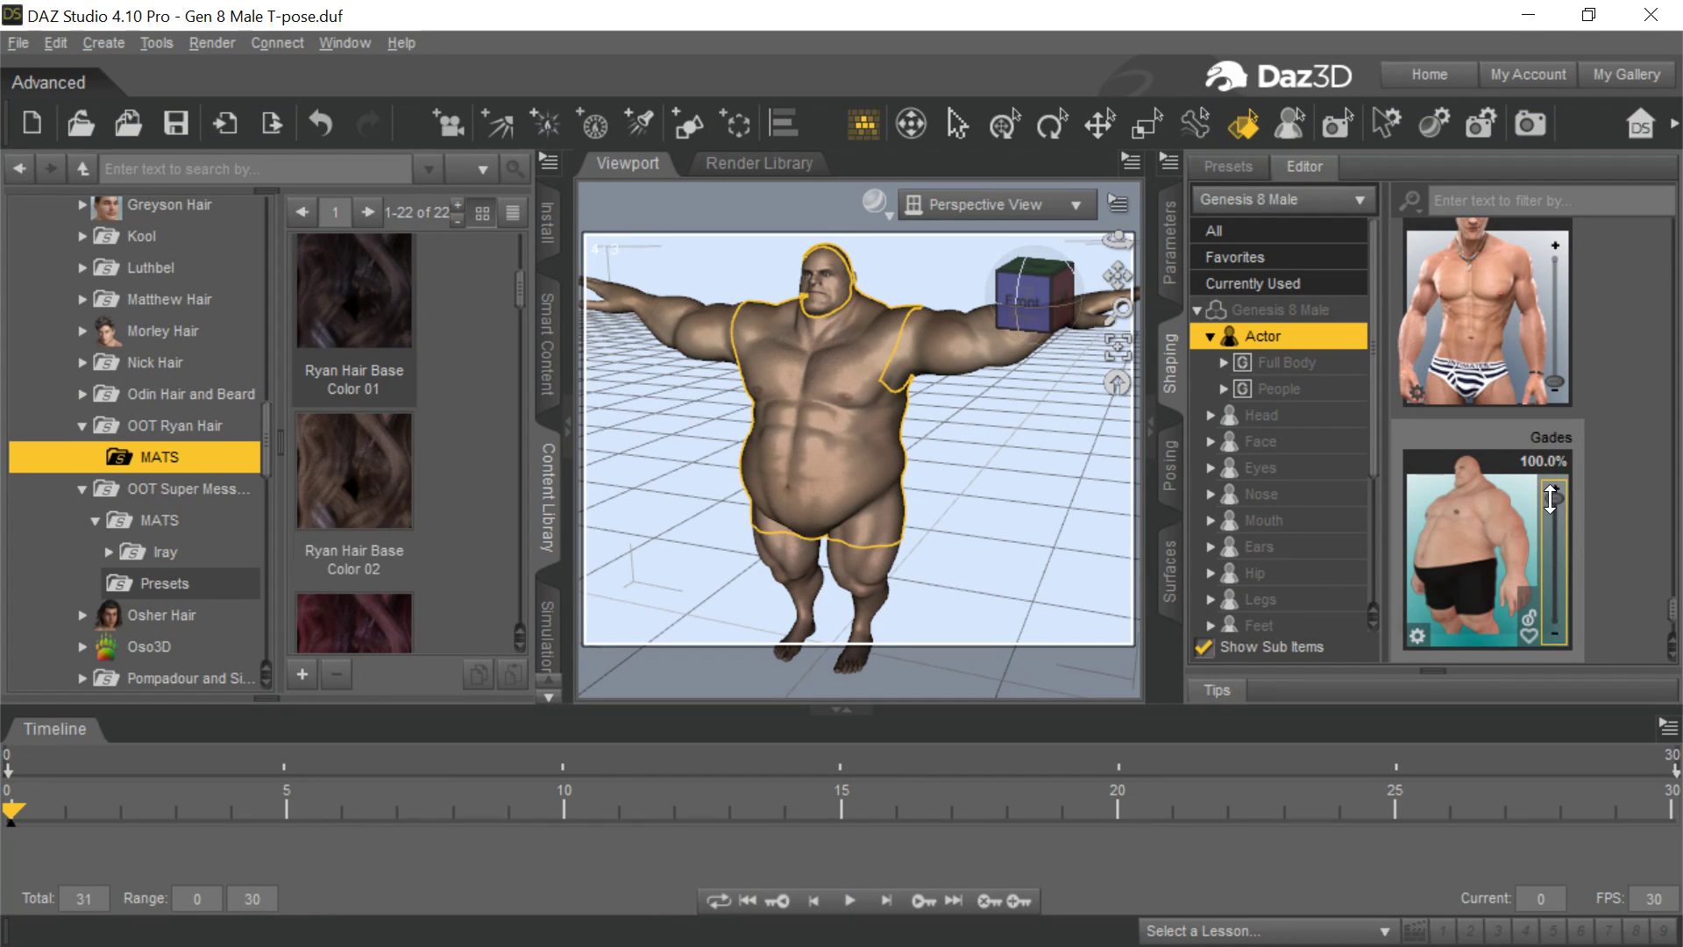
pyautogui.moveTo(1554, 497); pyautogui.dragTo(1550, 618)
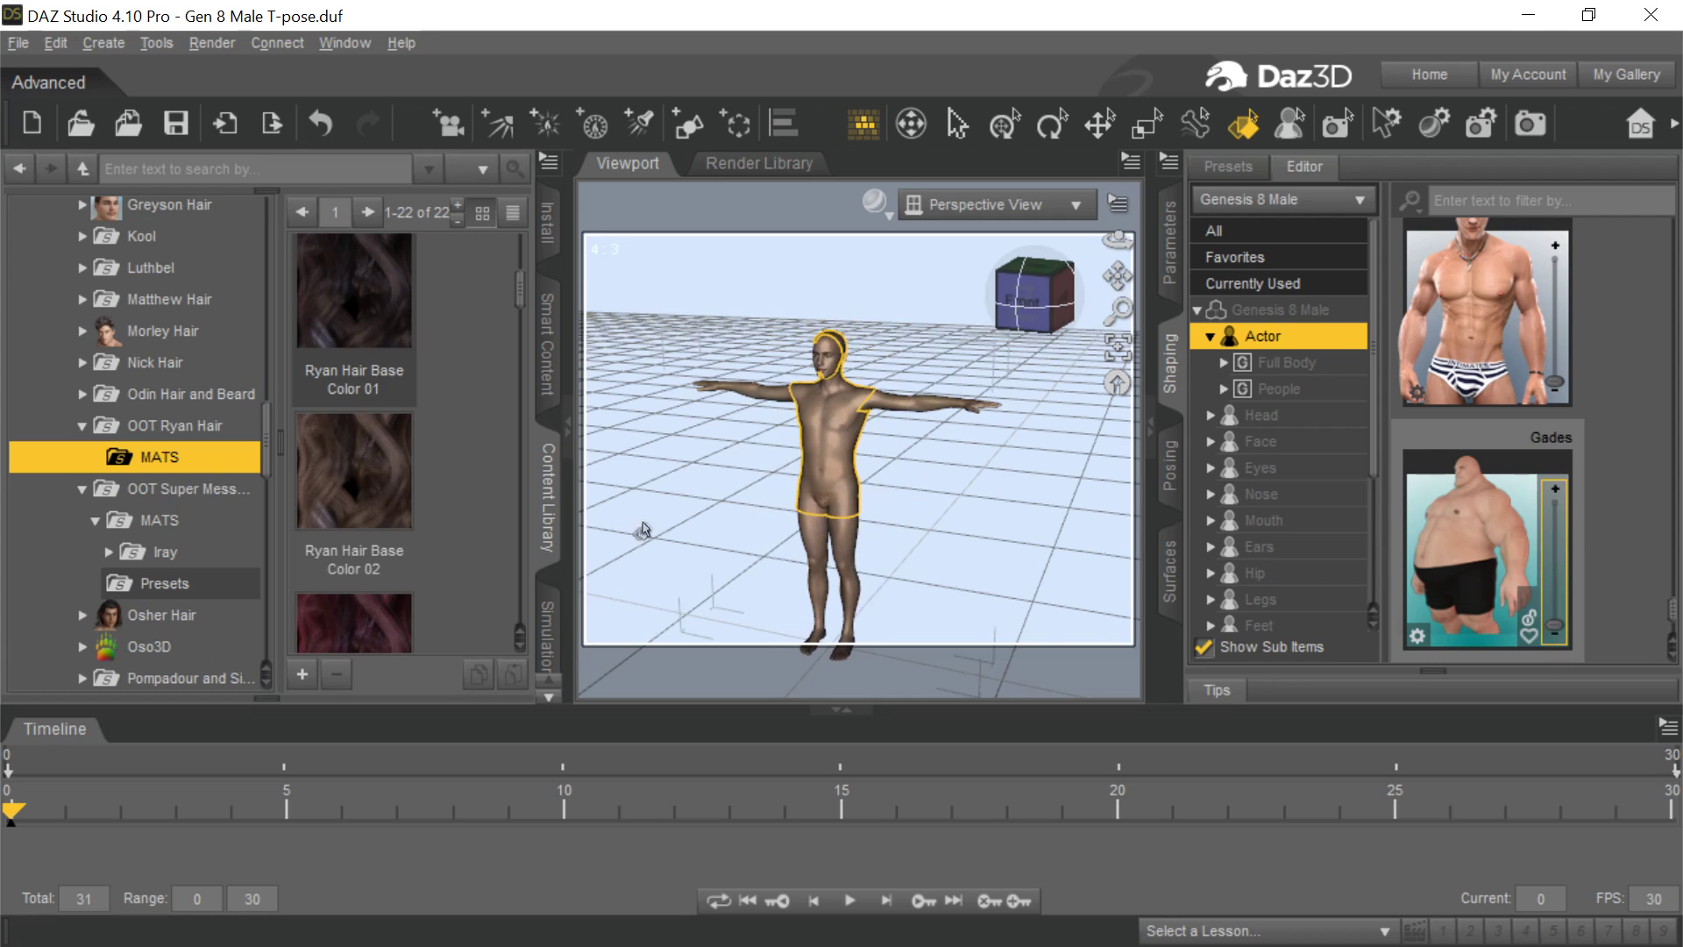
pyautogui.scroll(1, 1475, 254)
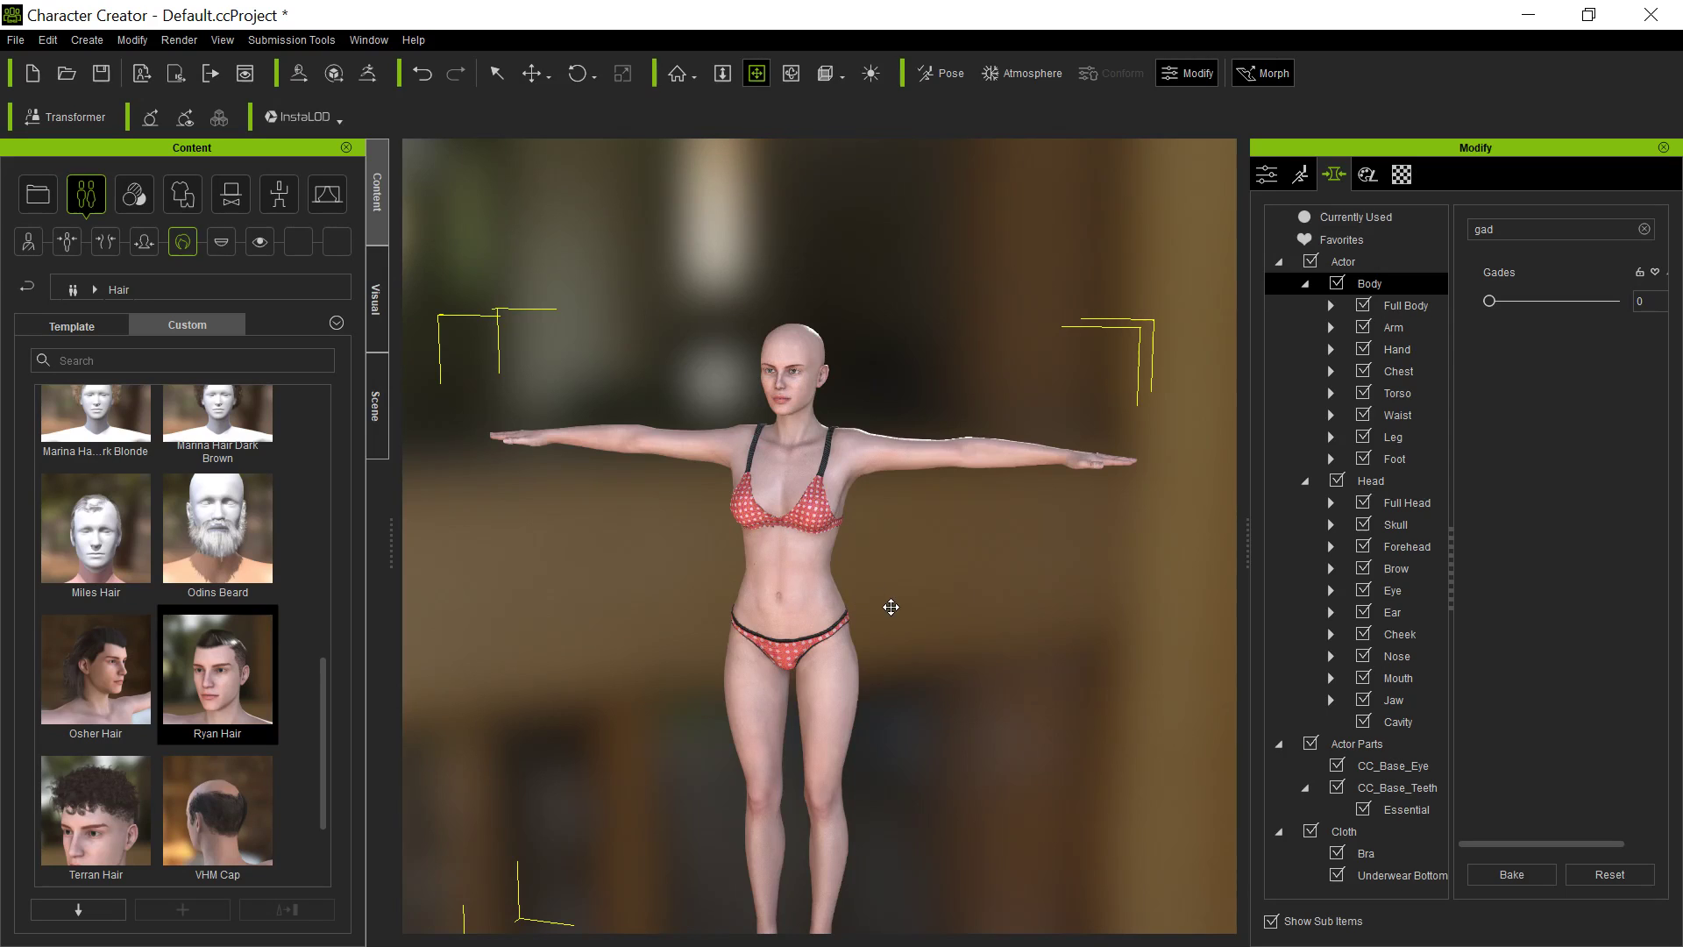
# Load Cardinal from Project > Avatar as a new avatar, discarding the old project unsaved
pyautogui.moveTo(890, 606); pyautogui.dragTo(900, 512, button='middle')
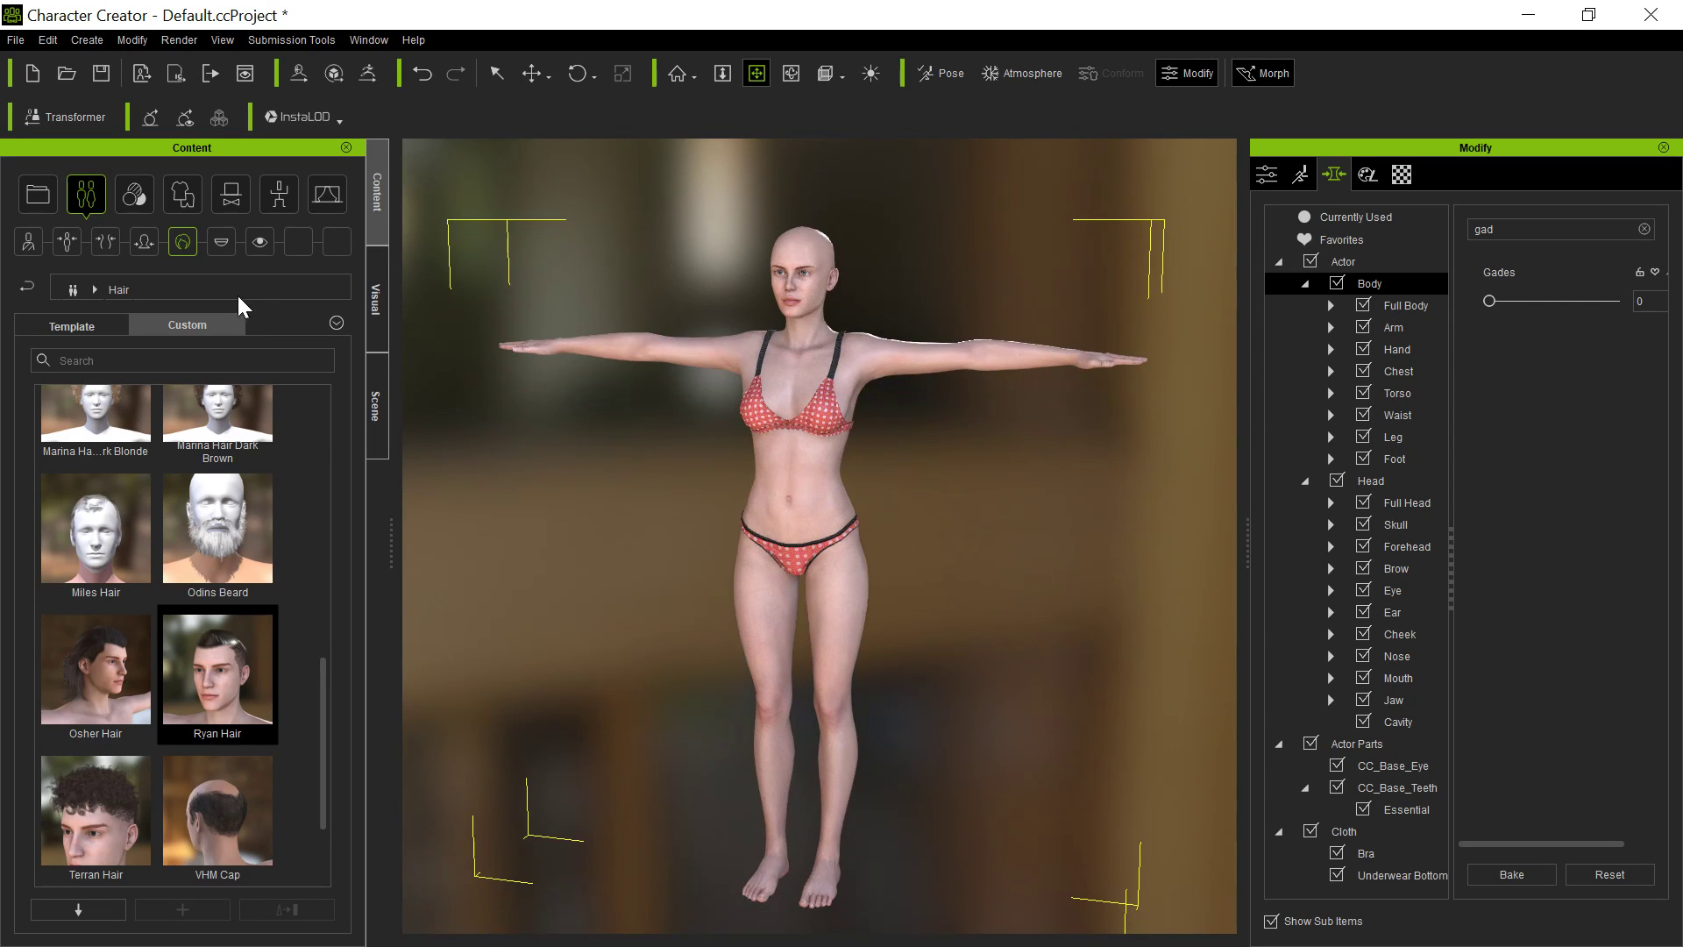
pyautogui.click(35, 206)
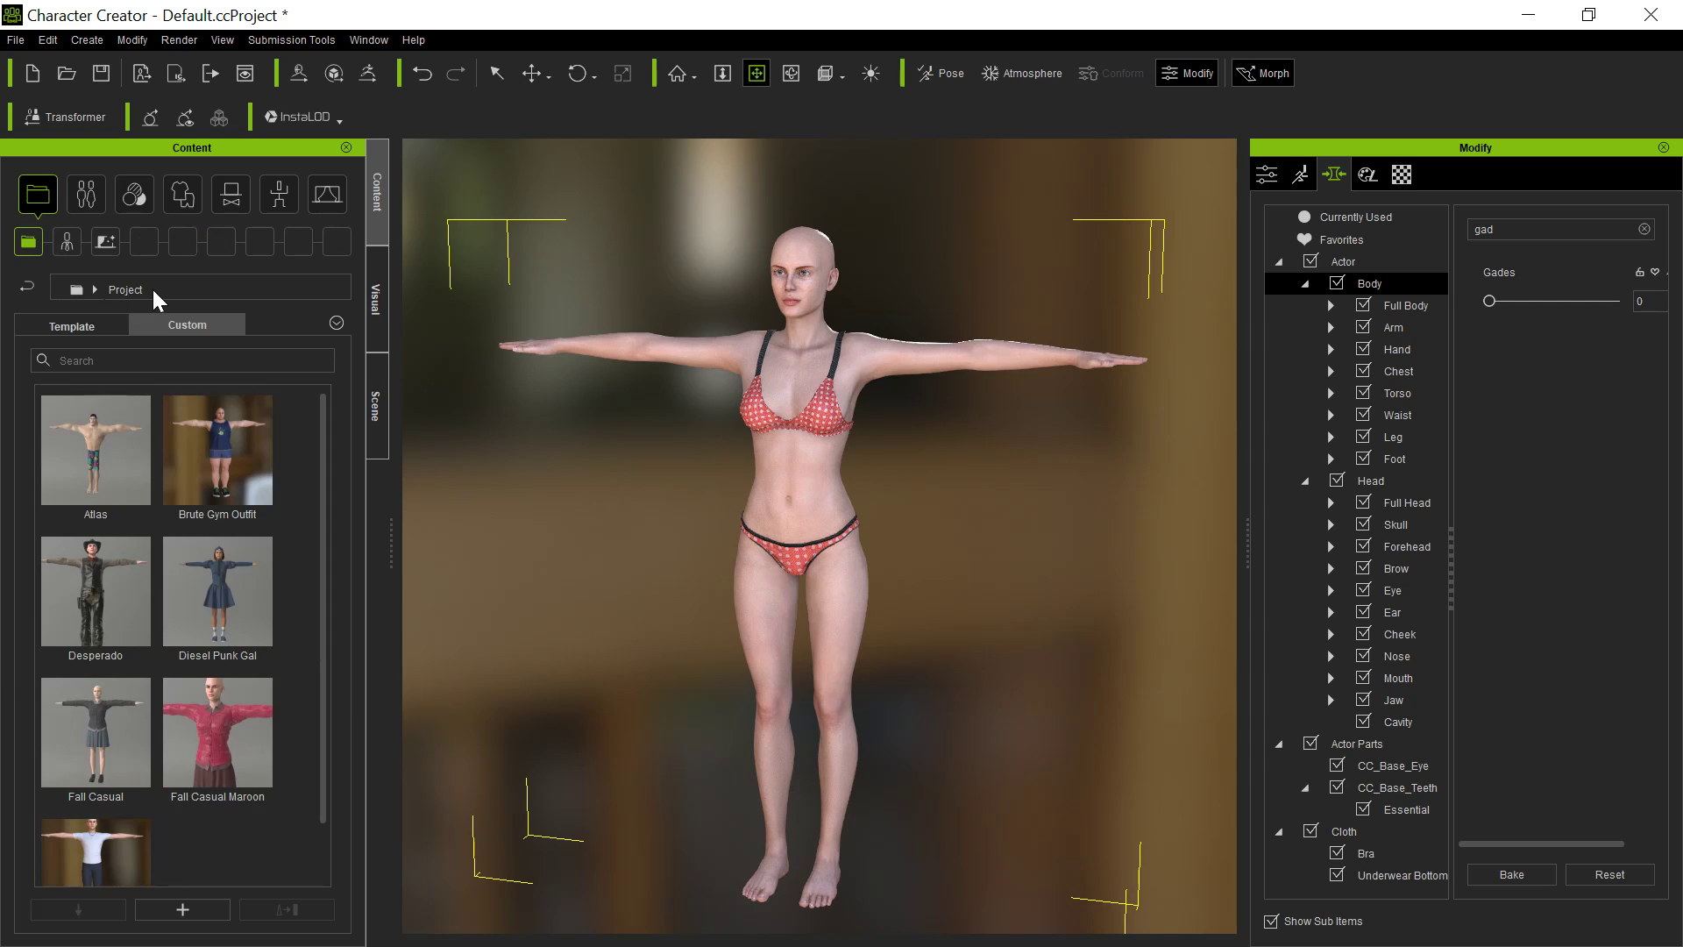
pyautogui.click(67, 243)
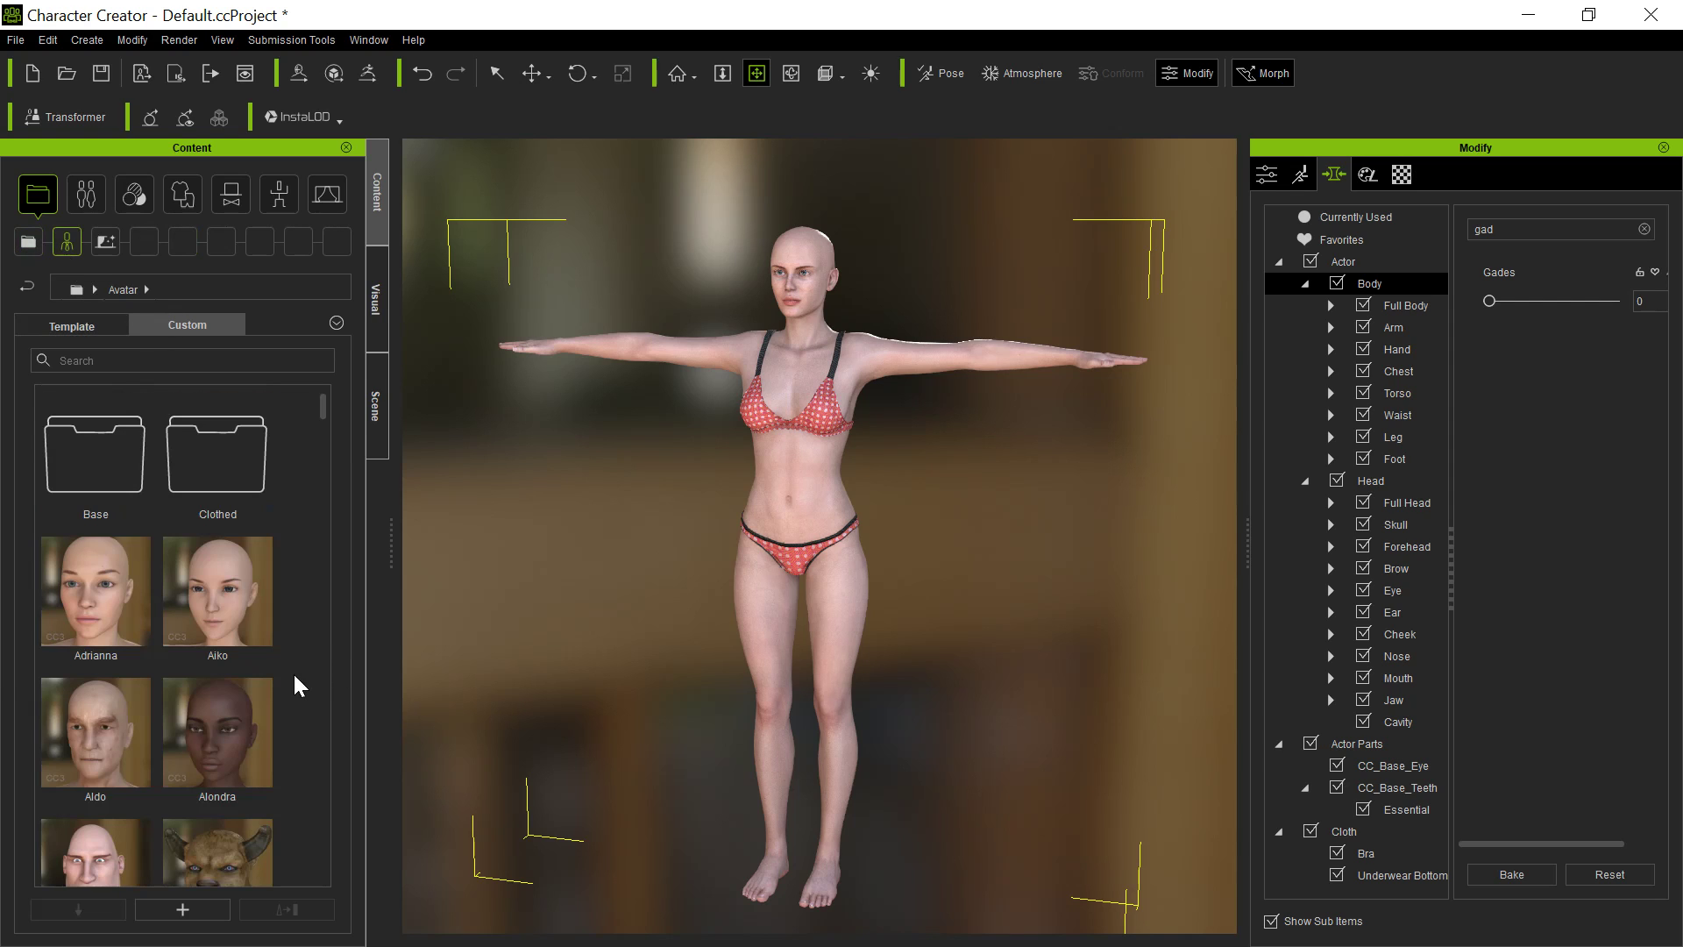
pyautogui.scroll(-4, 304, 659)
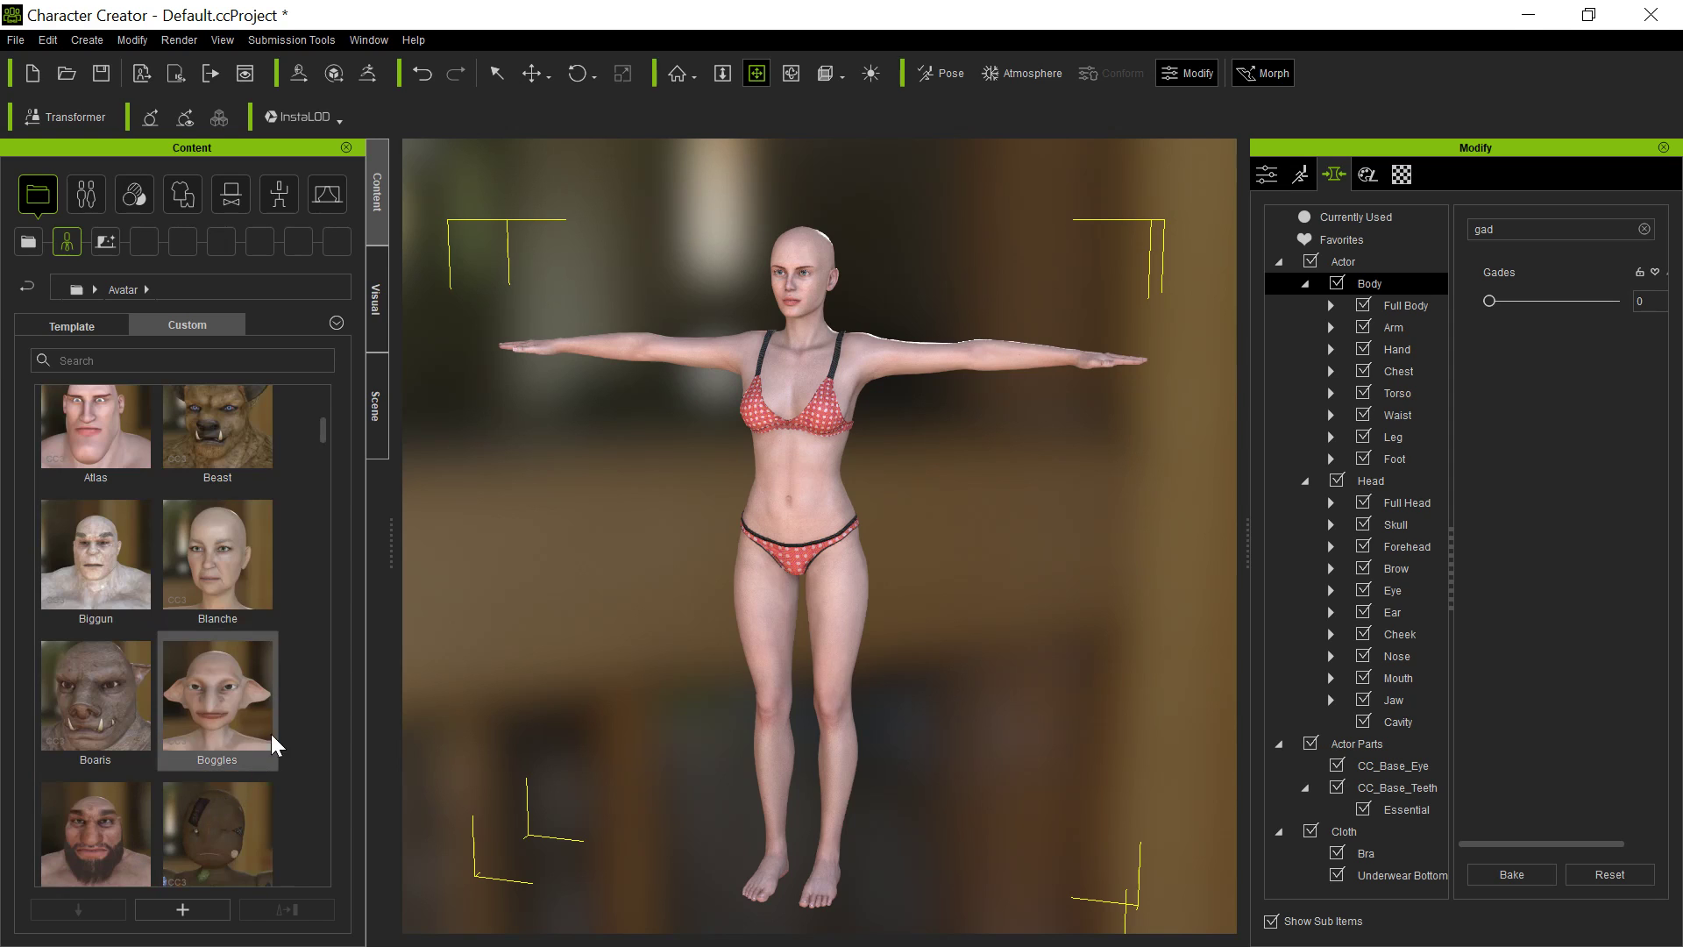
pyautogui.scroll(-4, 298, 706)
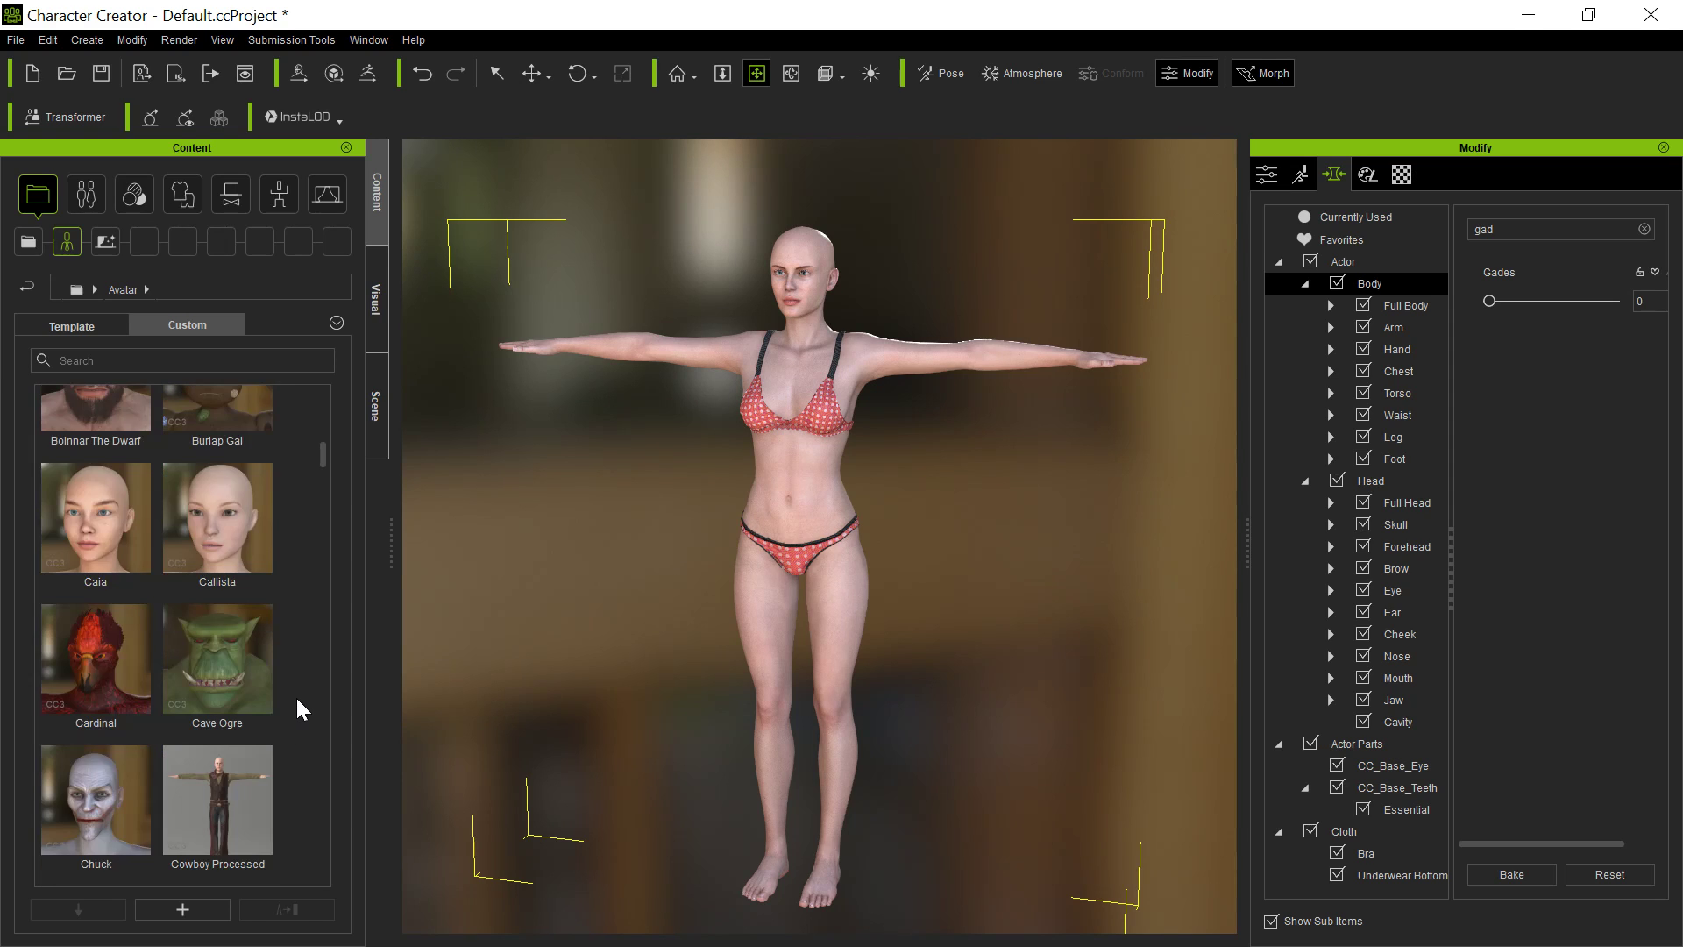
pyautogui.doubleClick(109, 672)
pyautogui.click(684, 529)
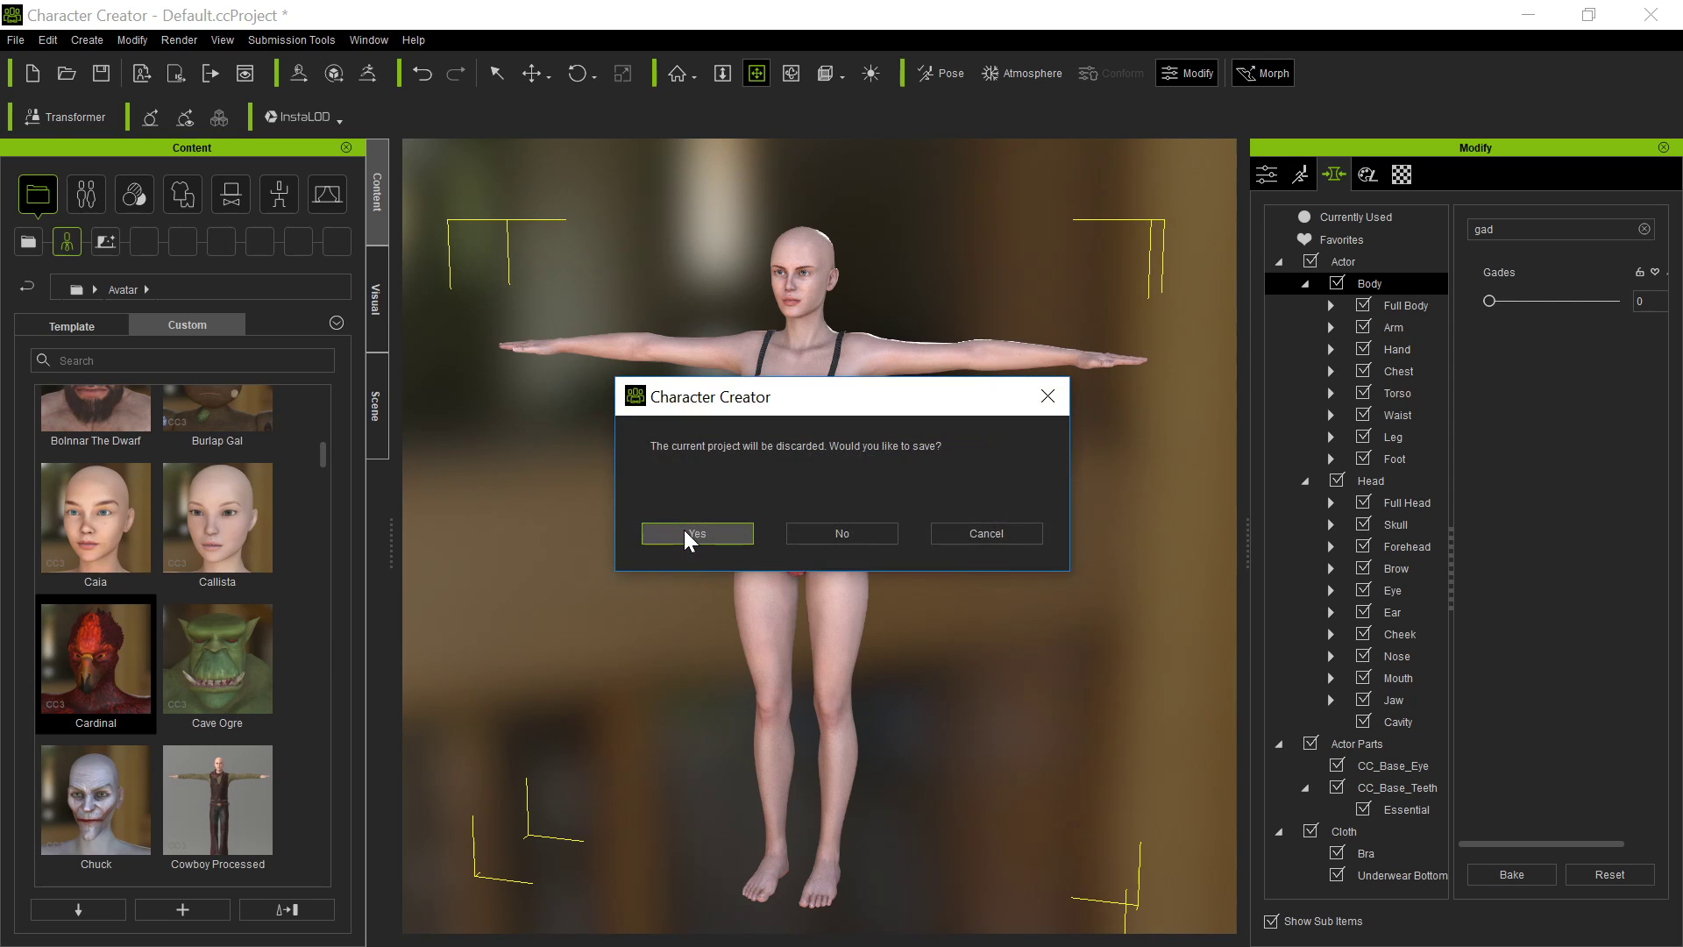
pyautogui.click(812, 533)
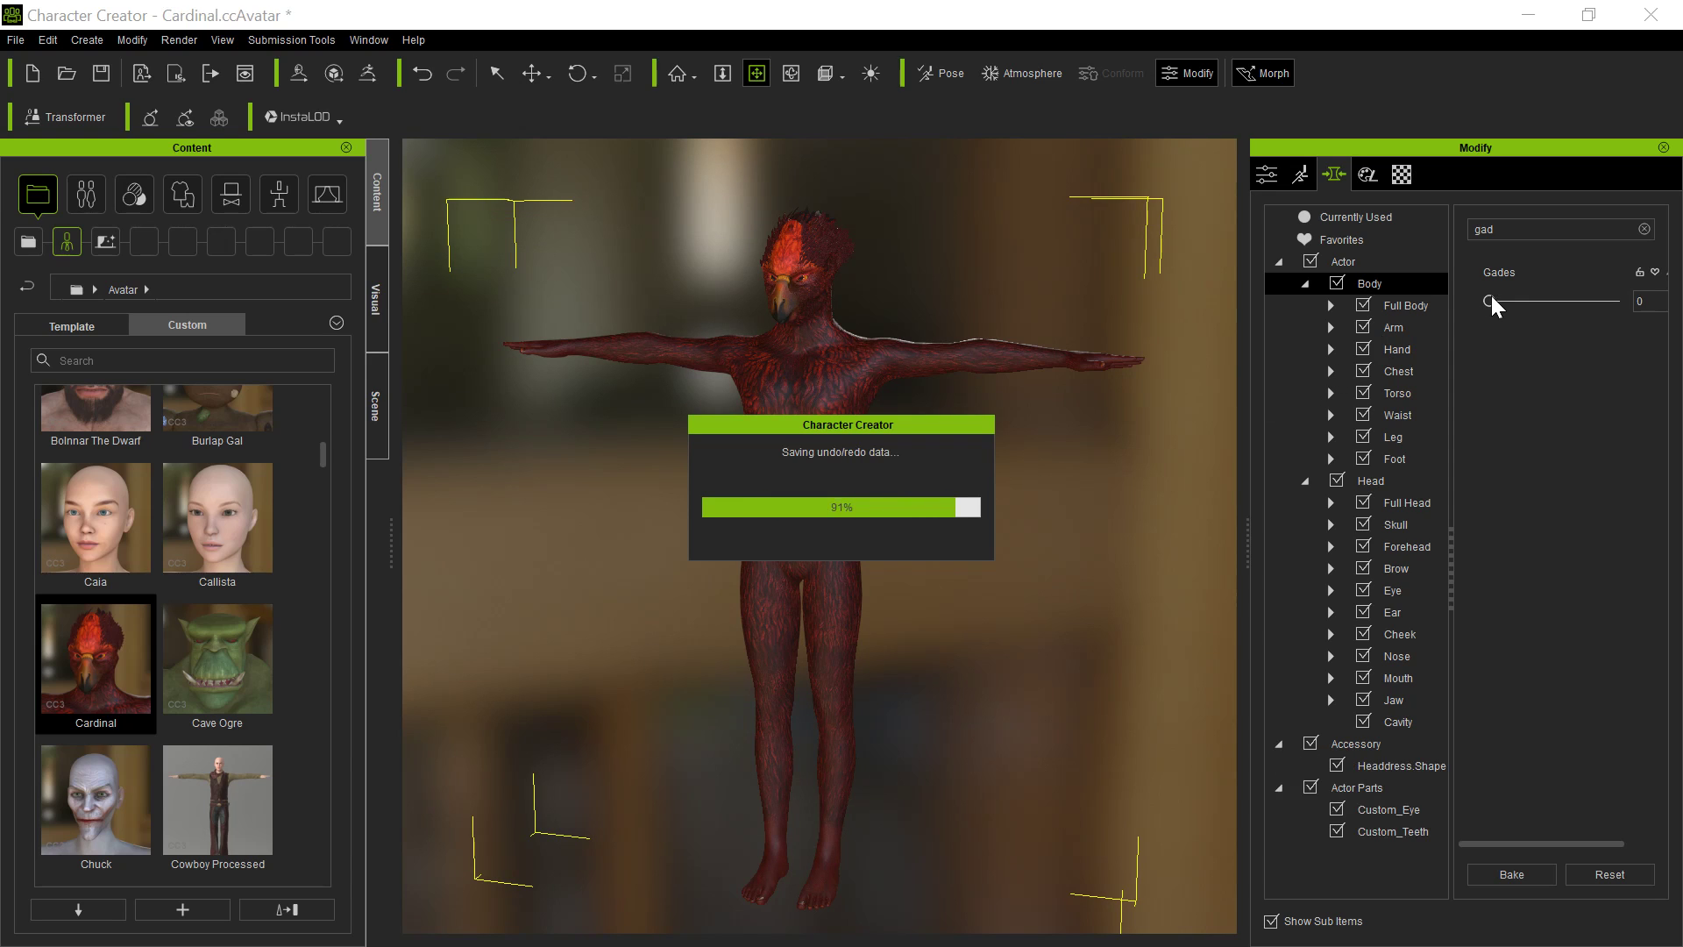
# Set Cardinal's Gades morph to 38 and inspect the bulkier body from several angles
pyautogui.moveTo(1523, 301); pyautogui.dragTo(1539, 299)
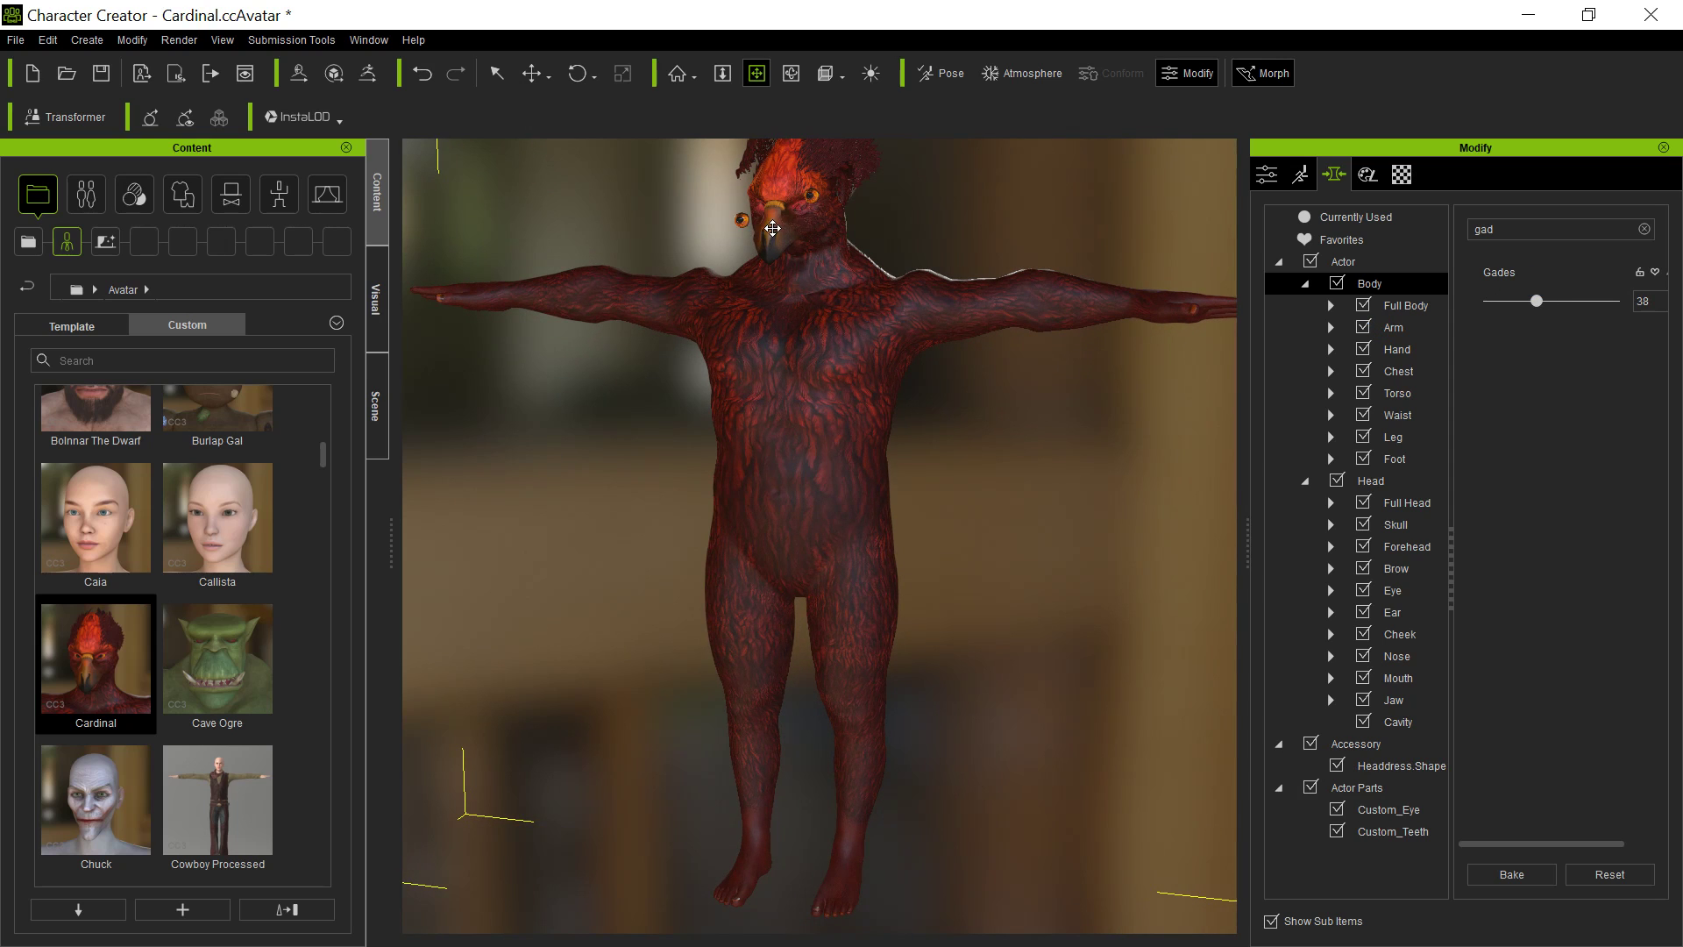
pyautogui.moveTo(748, 325); pyautogui.dragTo(781, 627, button='middle')
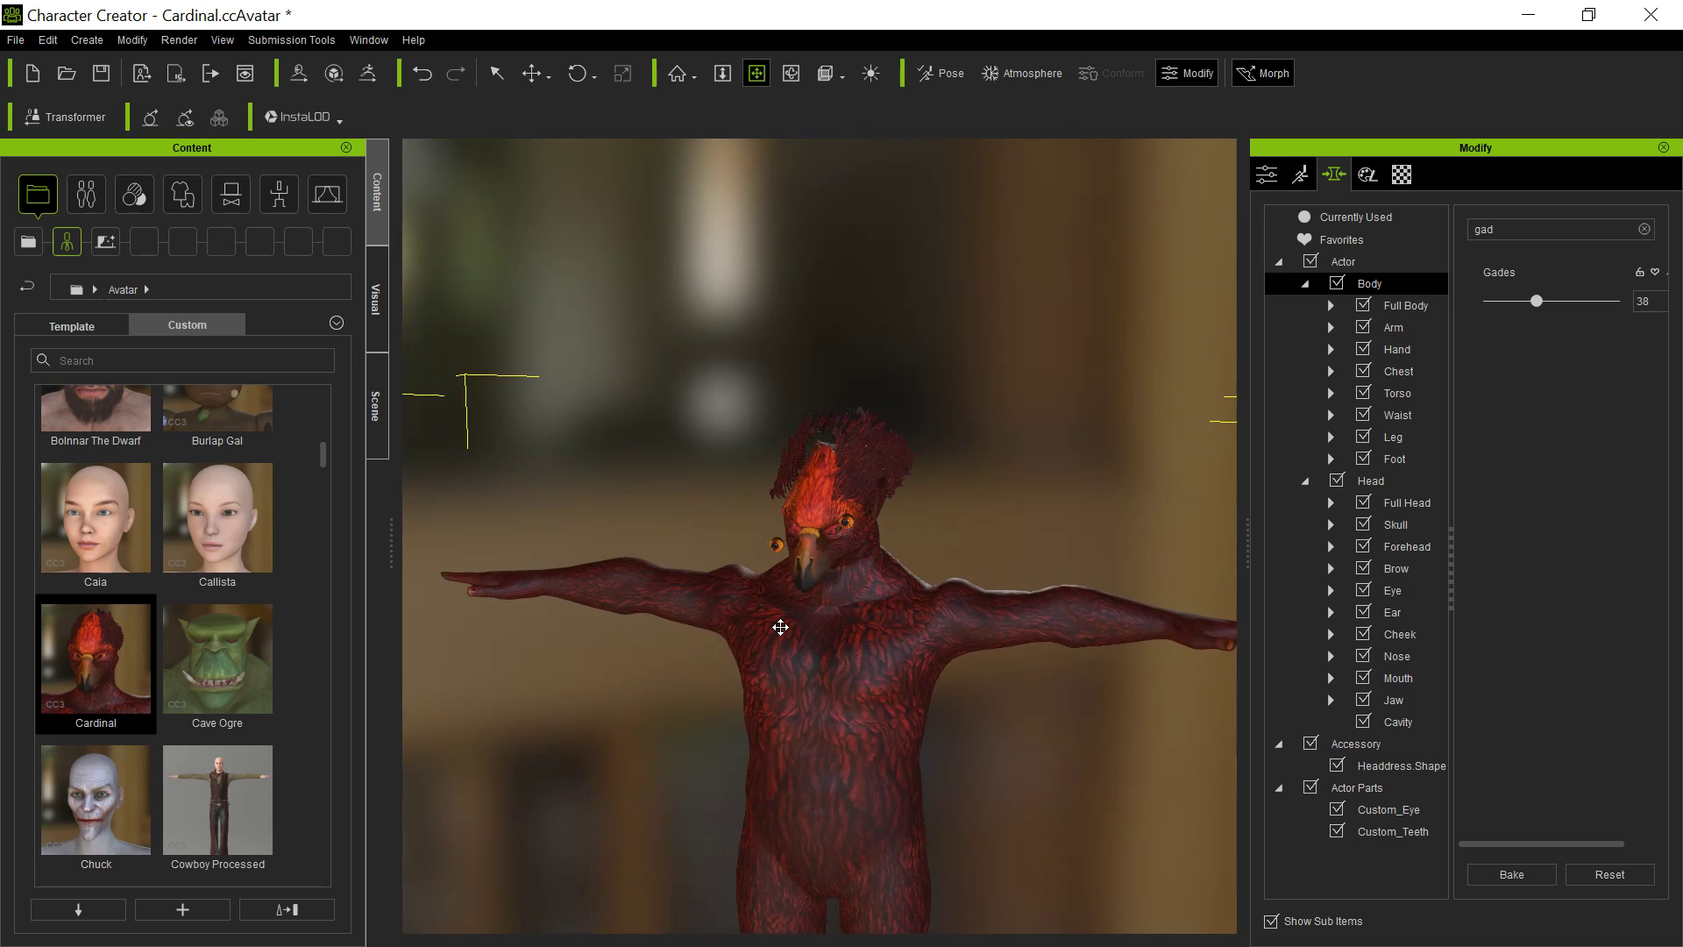
pyautogui.scroll(3, 787, 628)
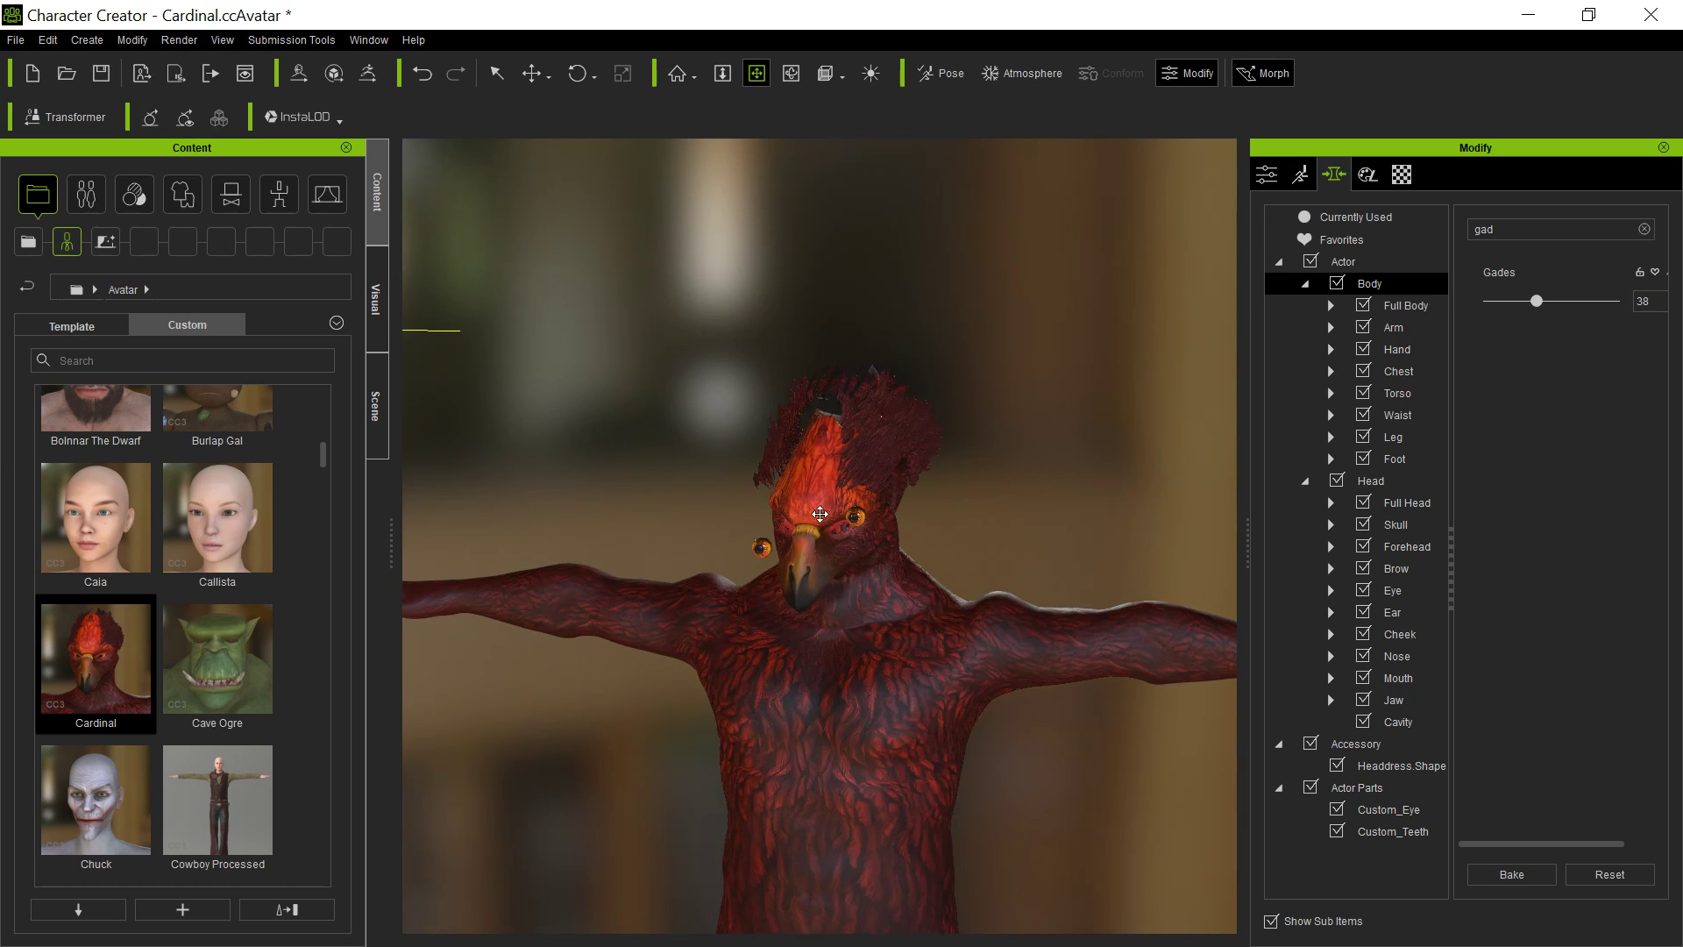
pyautogui.moveTo(864, 632); pyautogui.dragTo(780, 637, button='right')
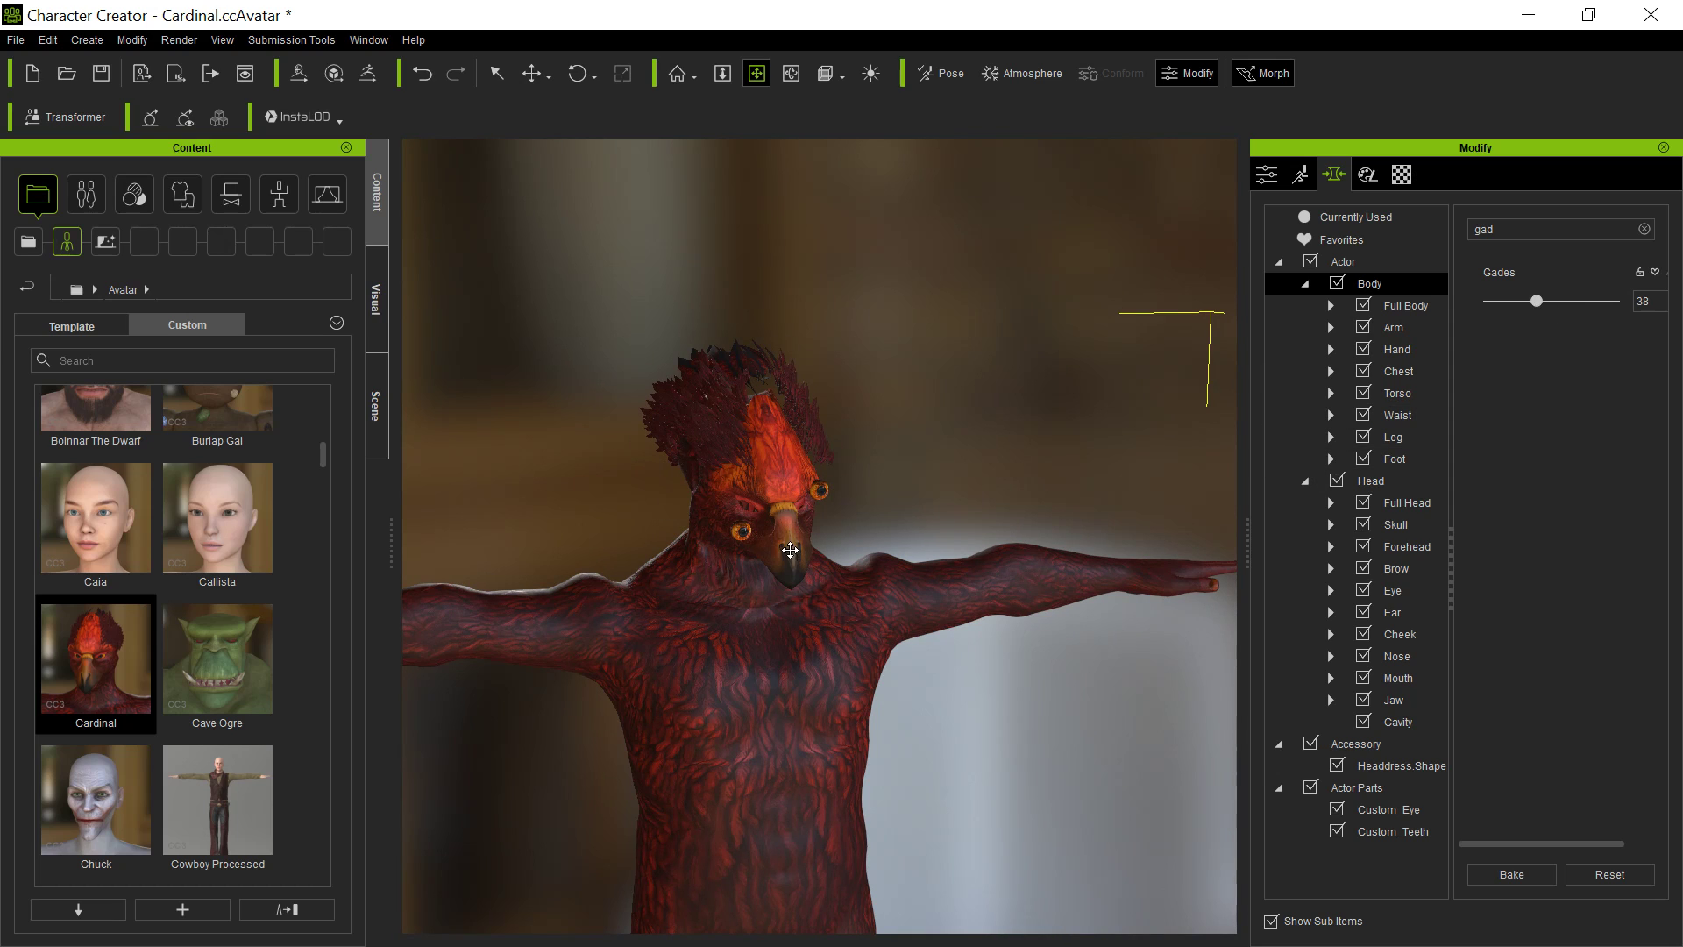
pyautogui.moveTo(790, 549); pyautogui.dragTo(800, 557, button='middle')
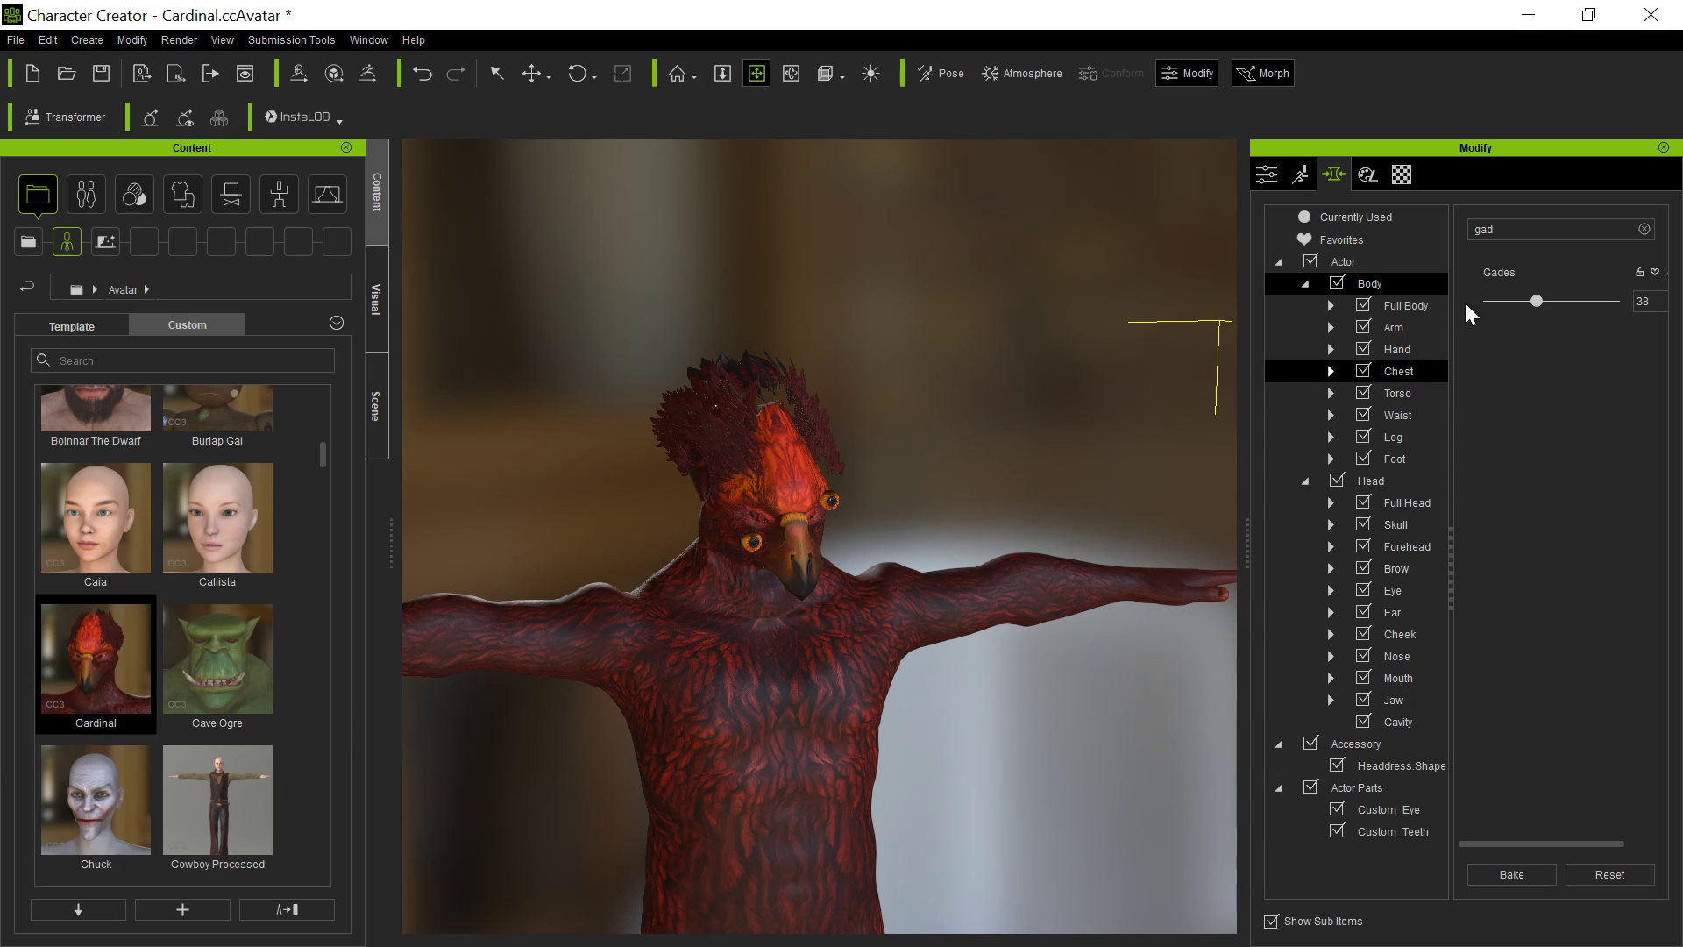
pyautogui.moveTo(771, 630); pyautogui.dragTo(764, 428, button='middle')
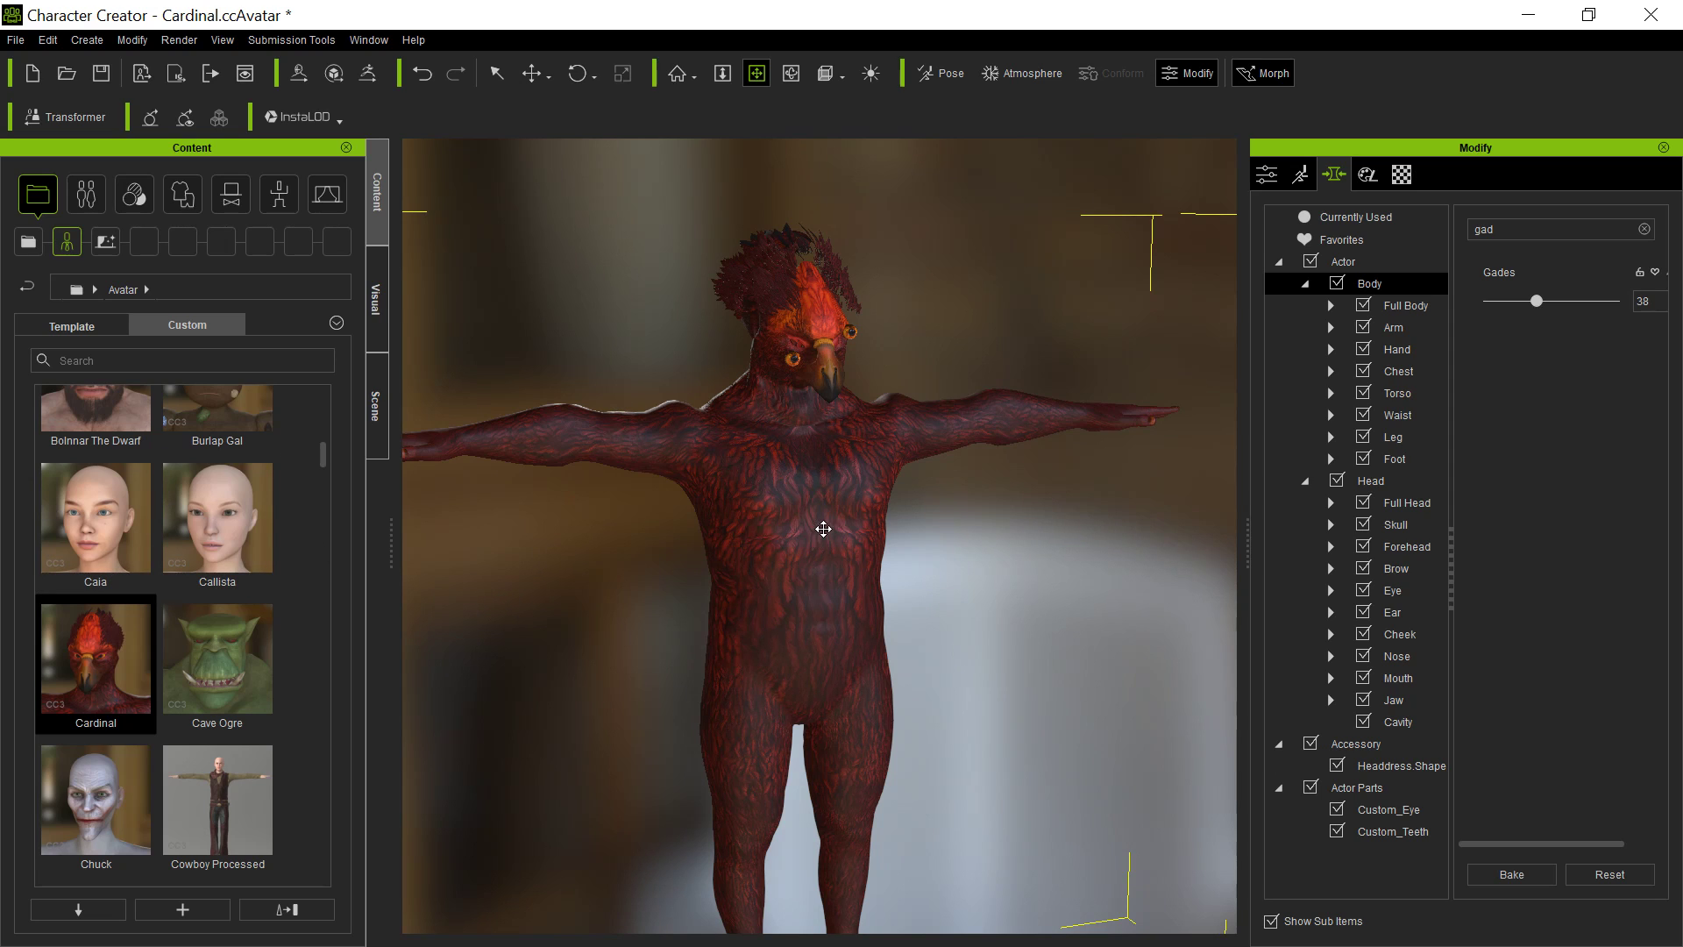
# Load Callista as a new avatar without saving Cardinal, then test her Gades slider
pyautogui.doubleClick(260, 524)
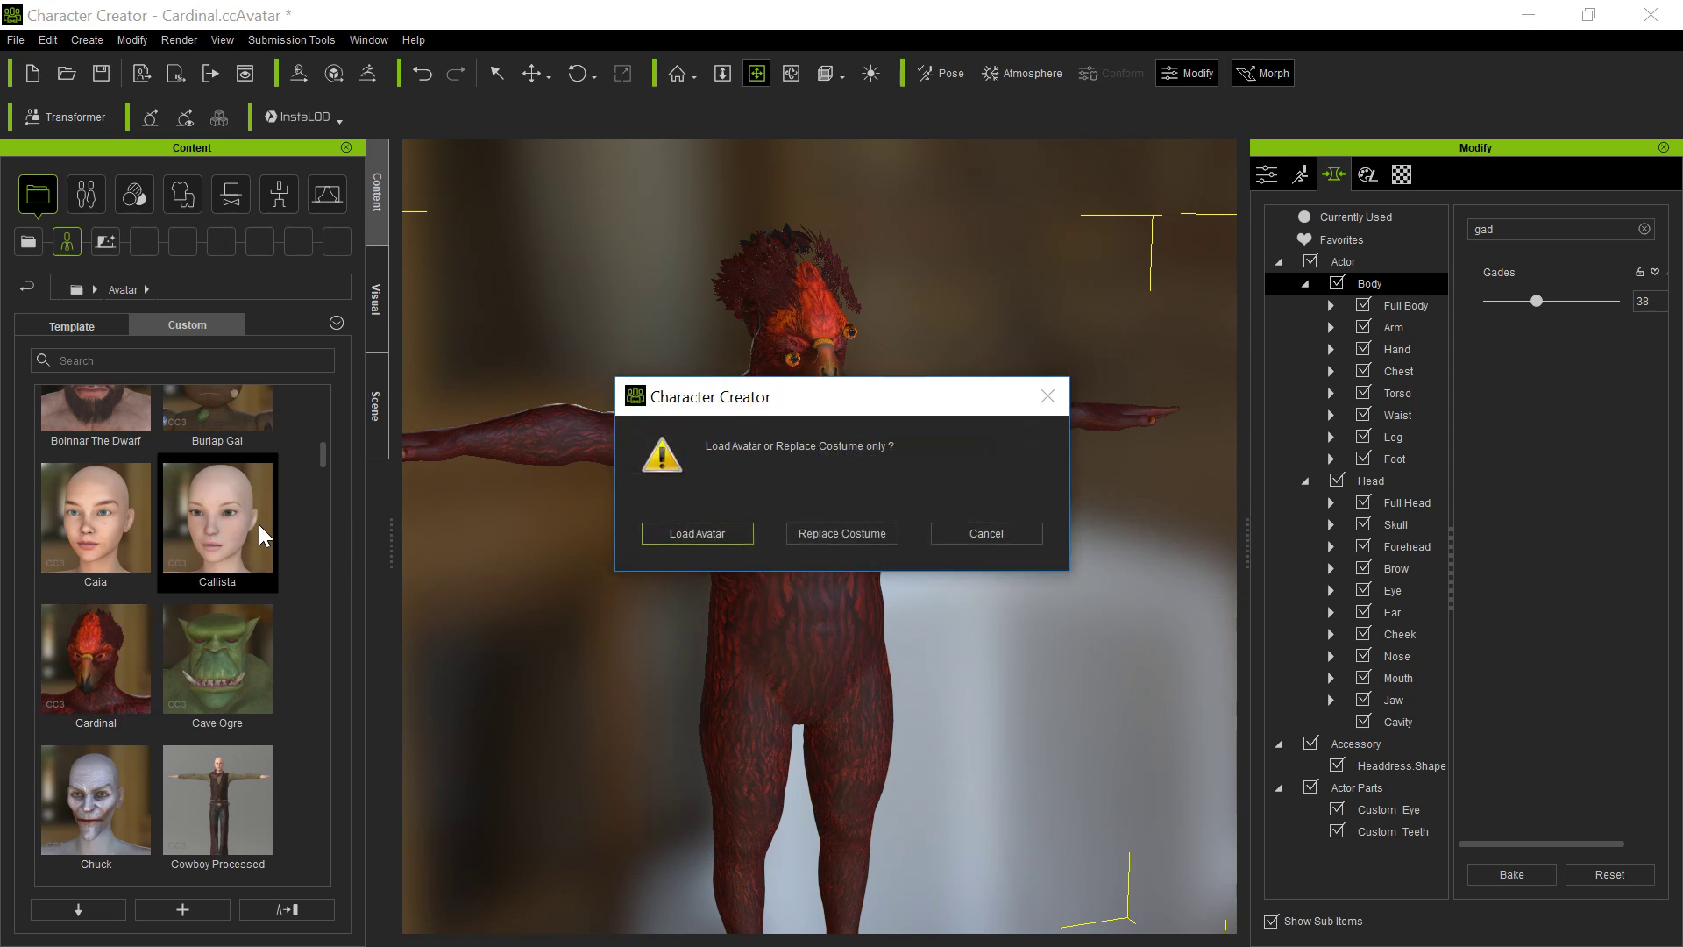
pyautogui.click(675, 540)
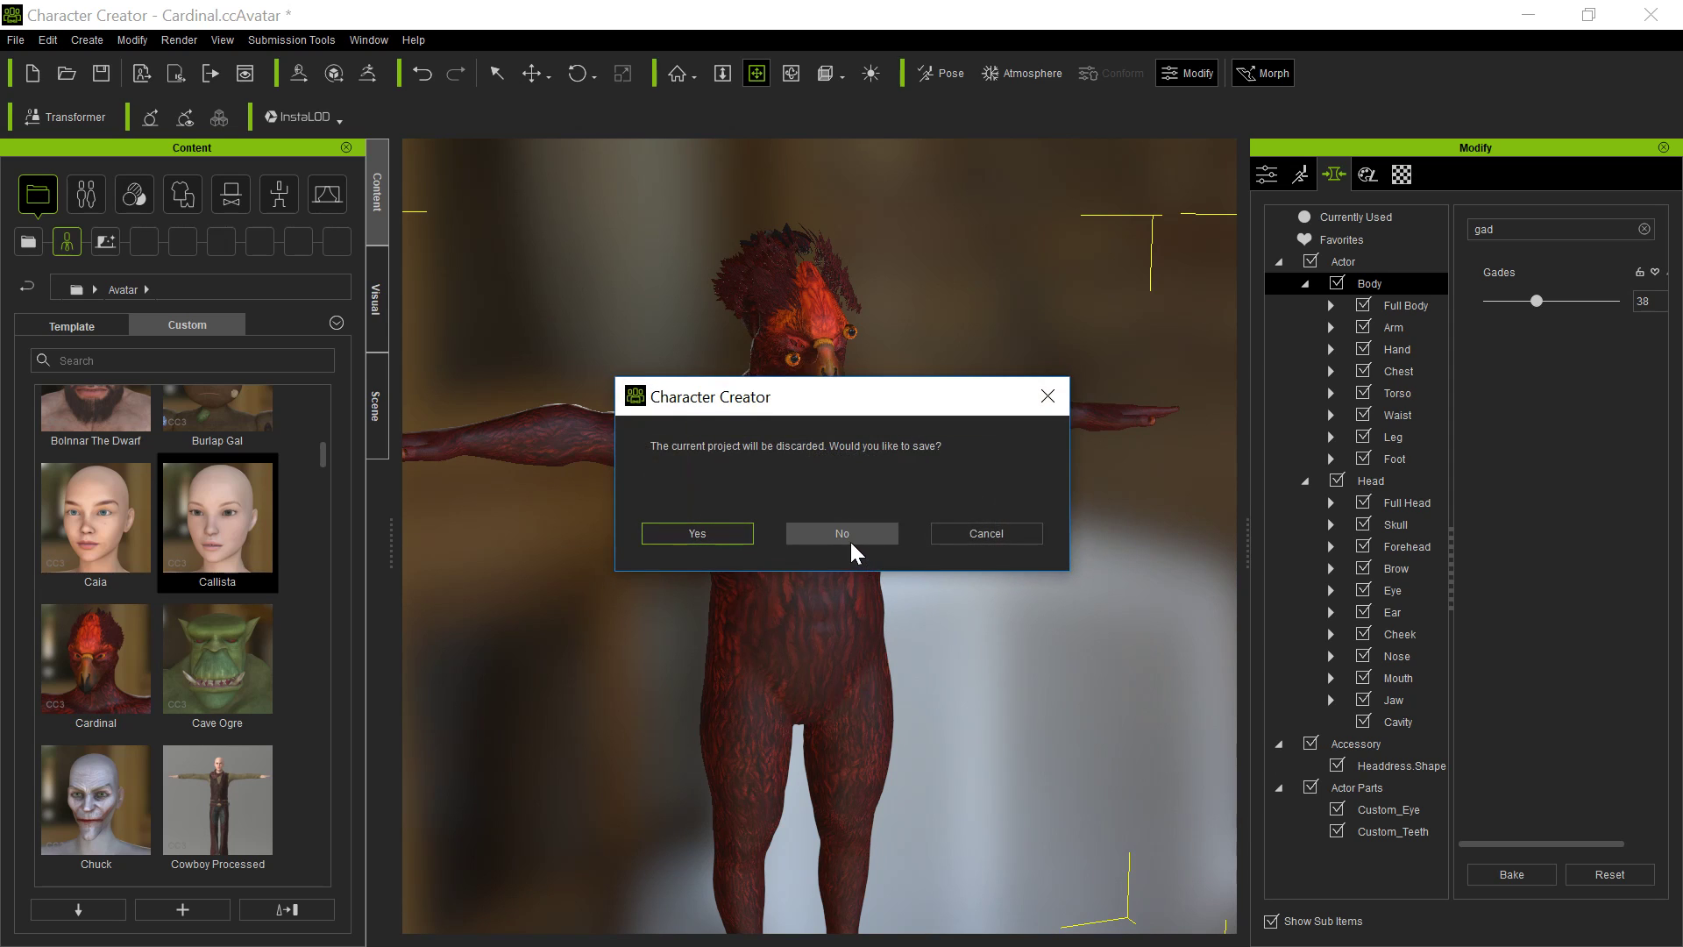
pyautogui.click(845, 536)
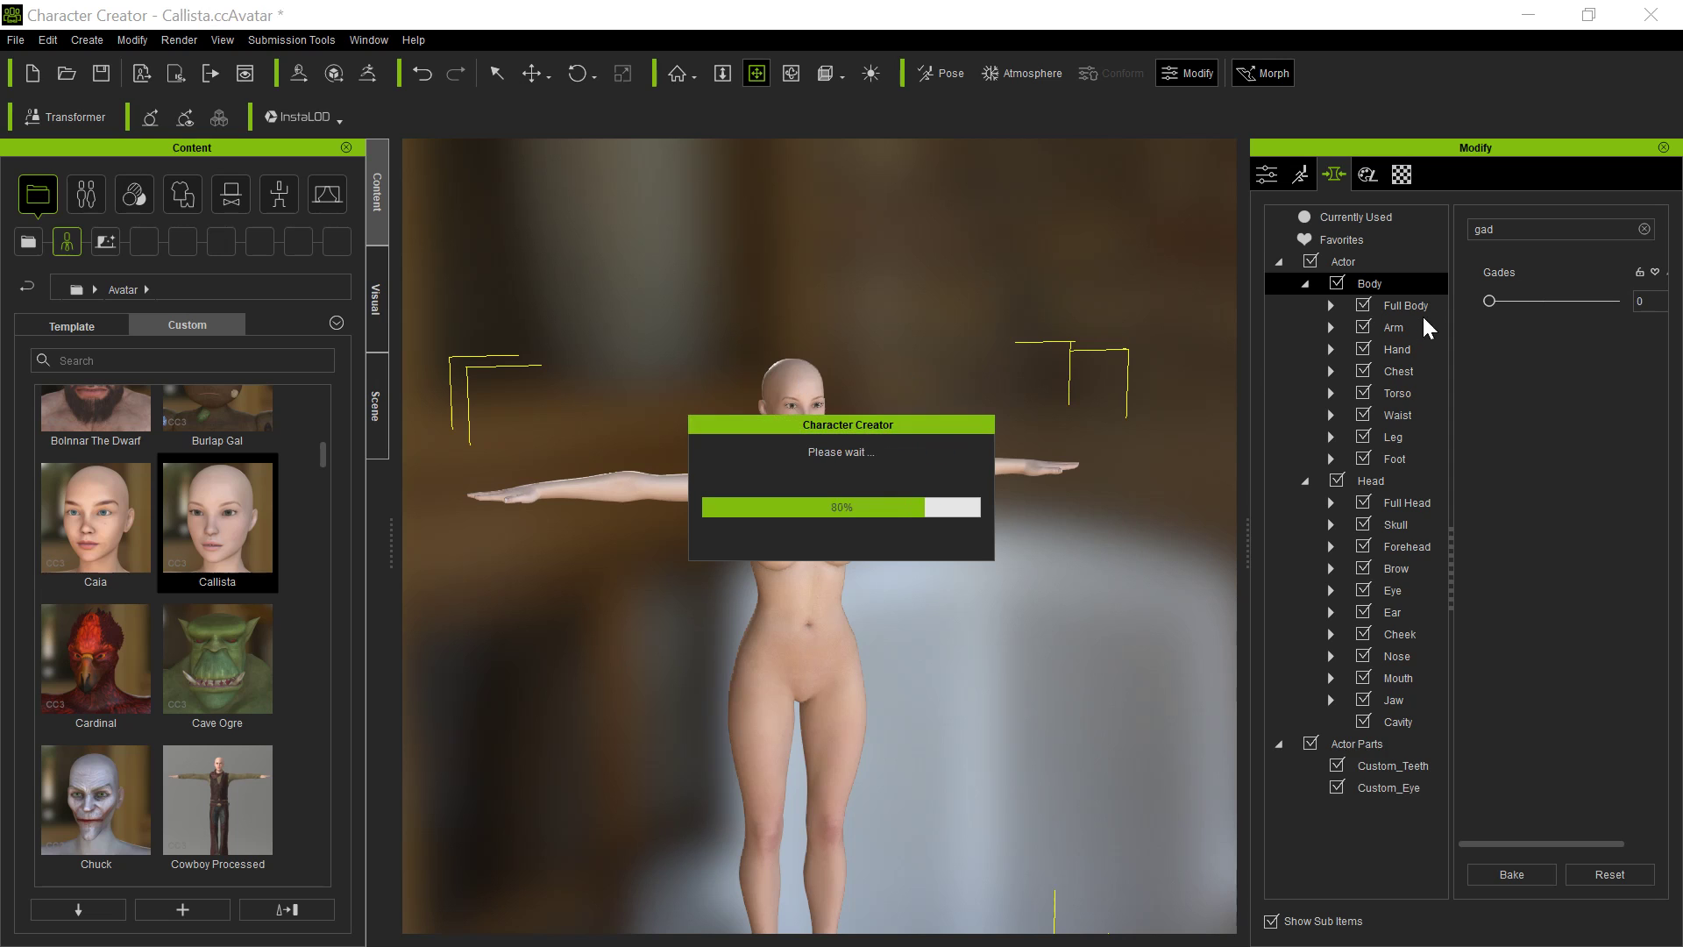
pyautogui.moveTo(1491, 292); pyautogui.dragTo(1402, 330)
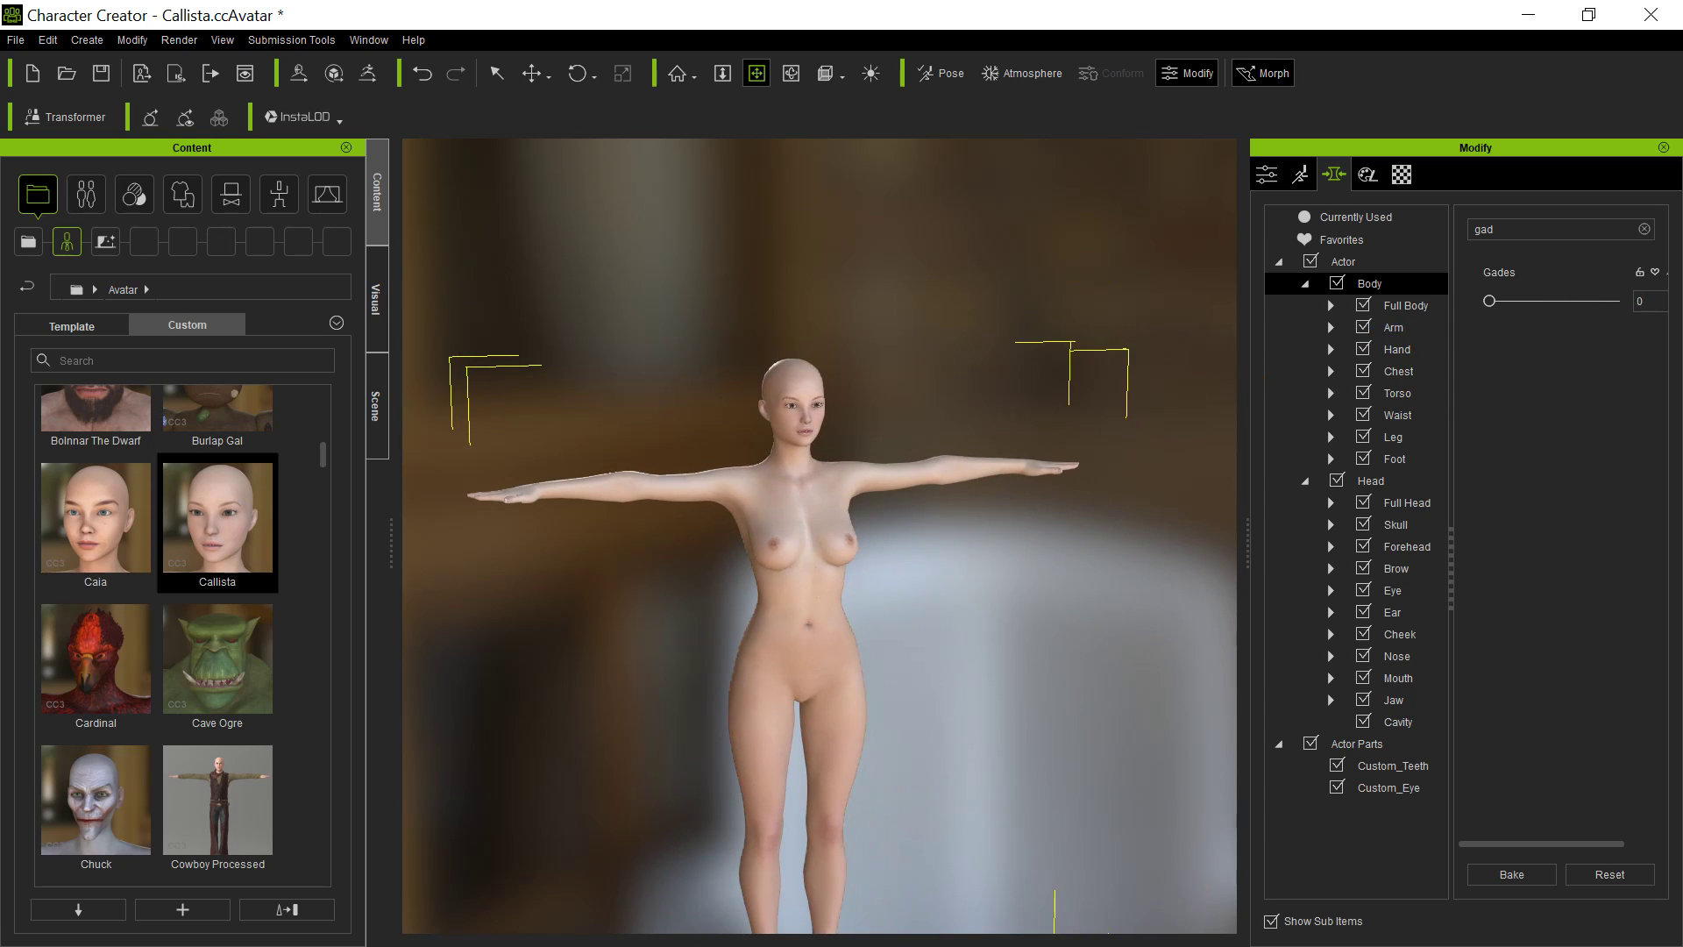